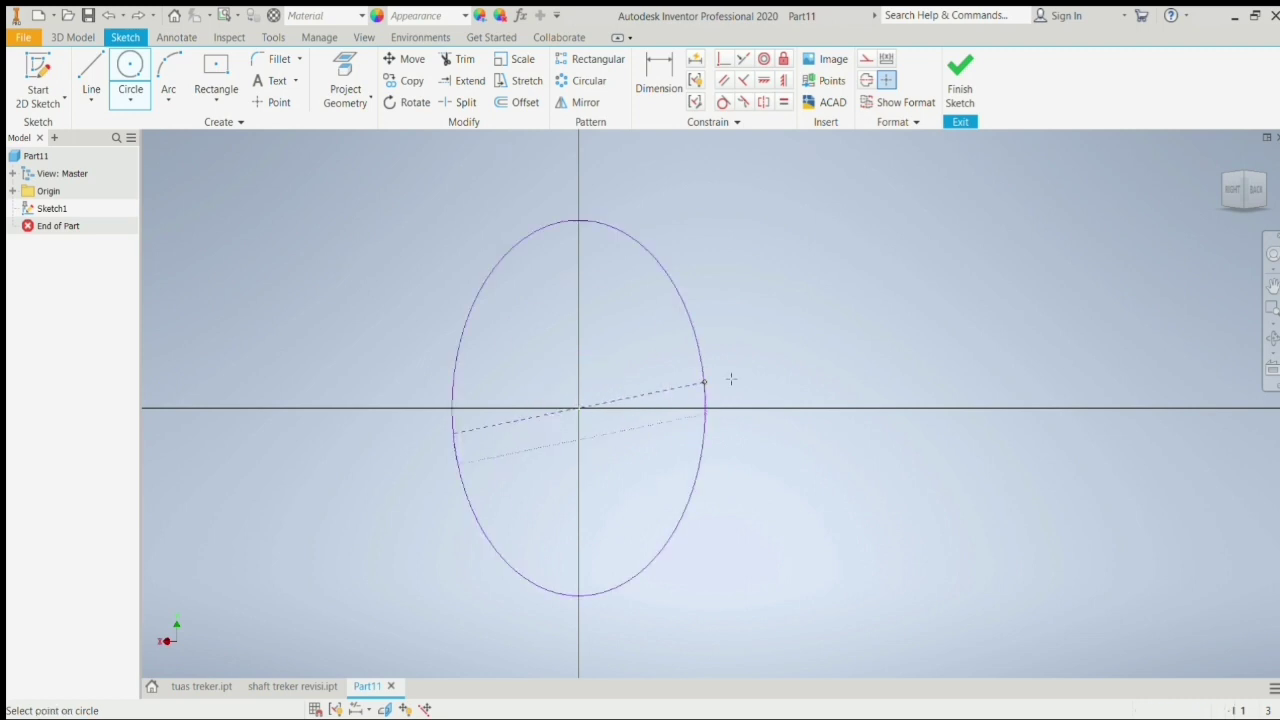
- Draw a circle 27 mm in diameter centred on the origin and extrude it into a solid cylinder
type("27")
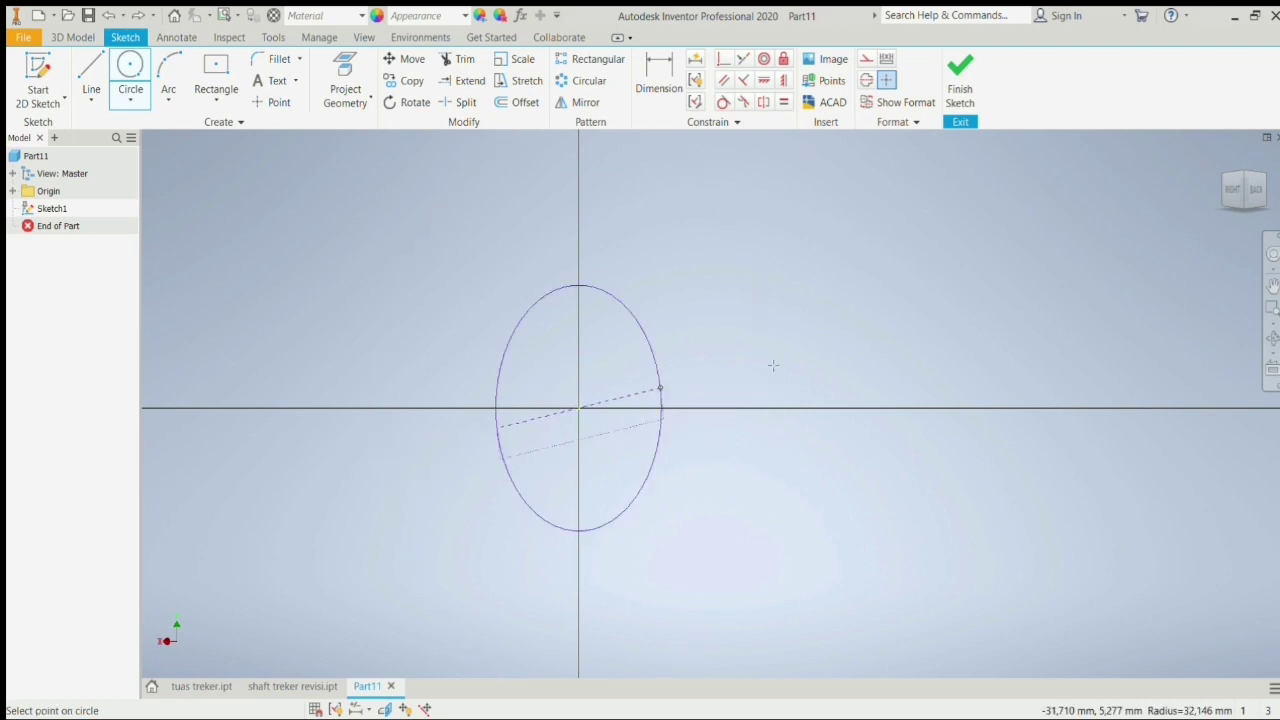
key("Return")
left_click(955, 100)
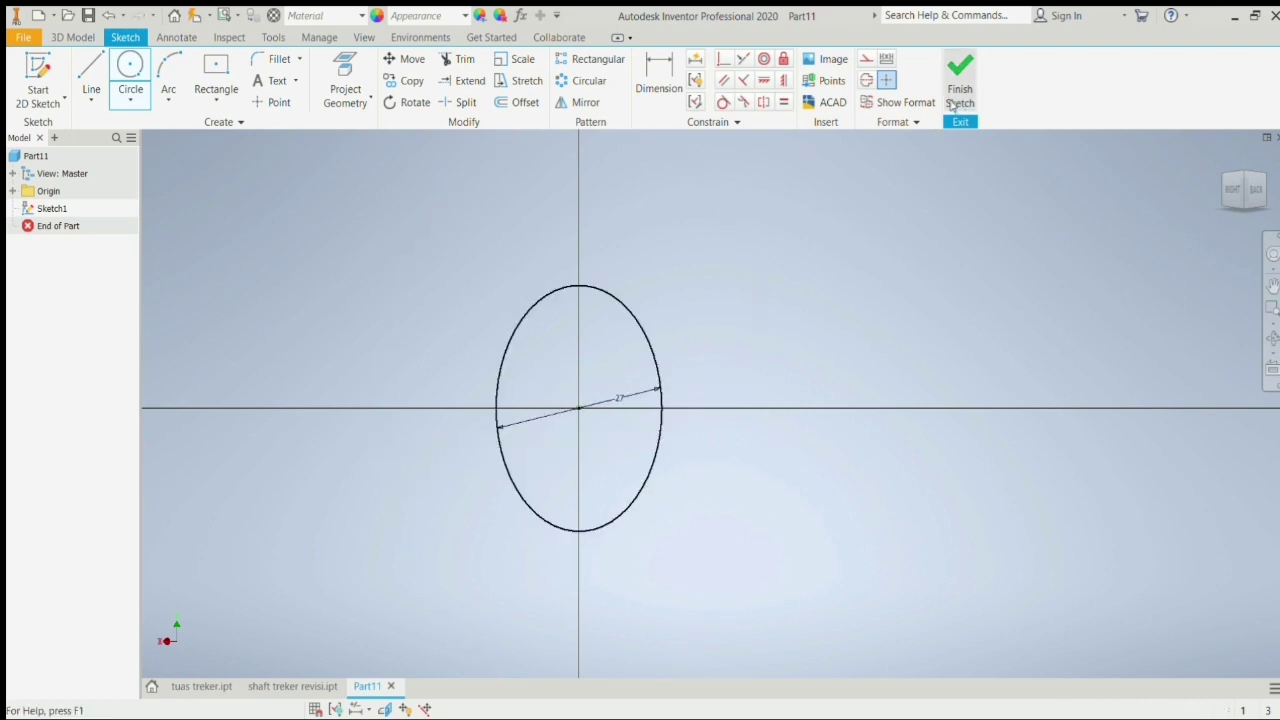
left_click(80, 84)
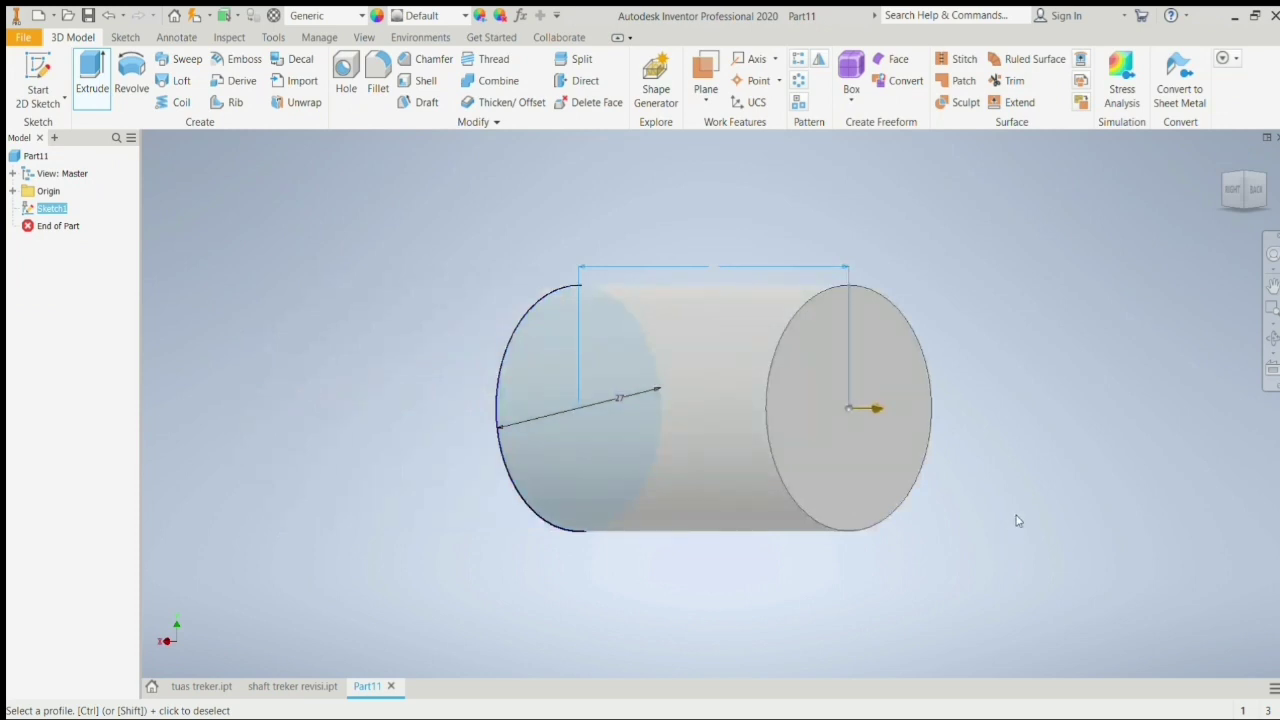
key("Return")
- Sketch two concentric circles on the cylinder's end face, one matching its outer edge and one 25 mm in diameter
left_click(798, 456)
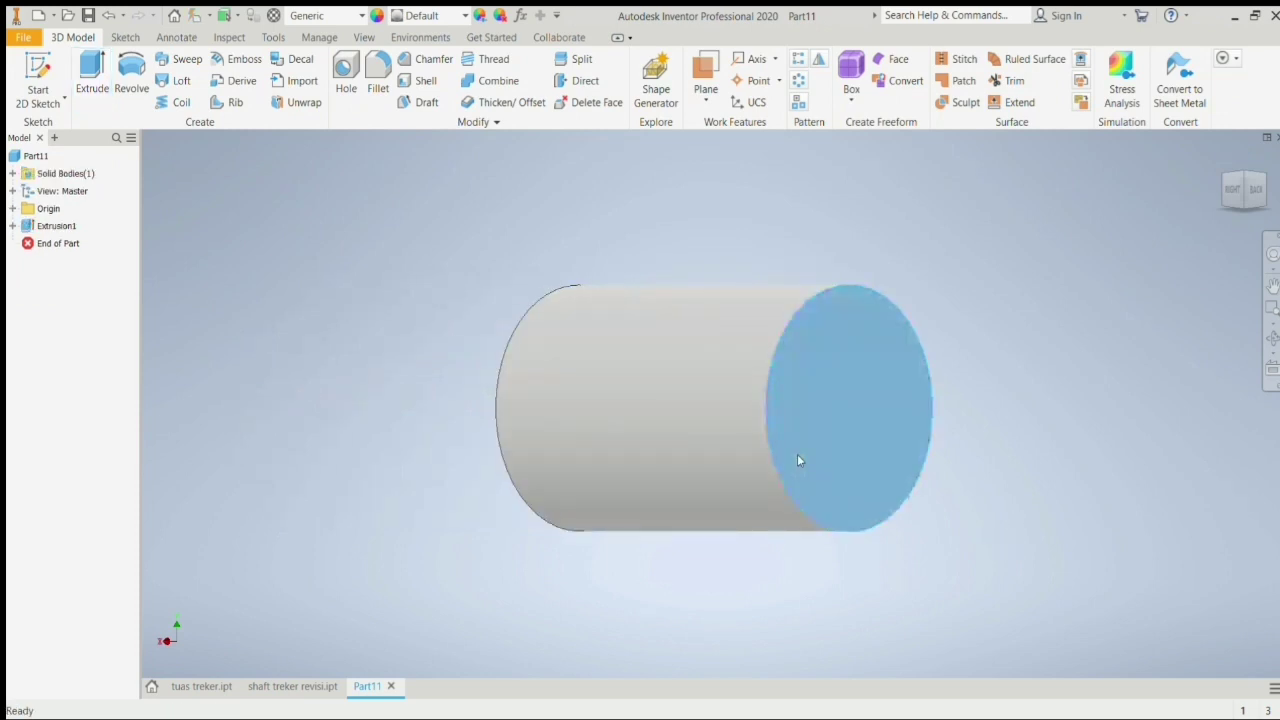
key("s")
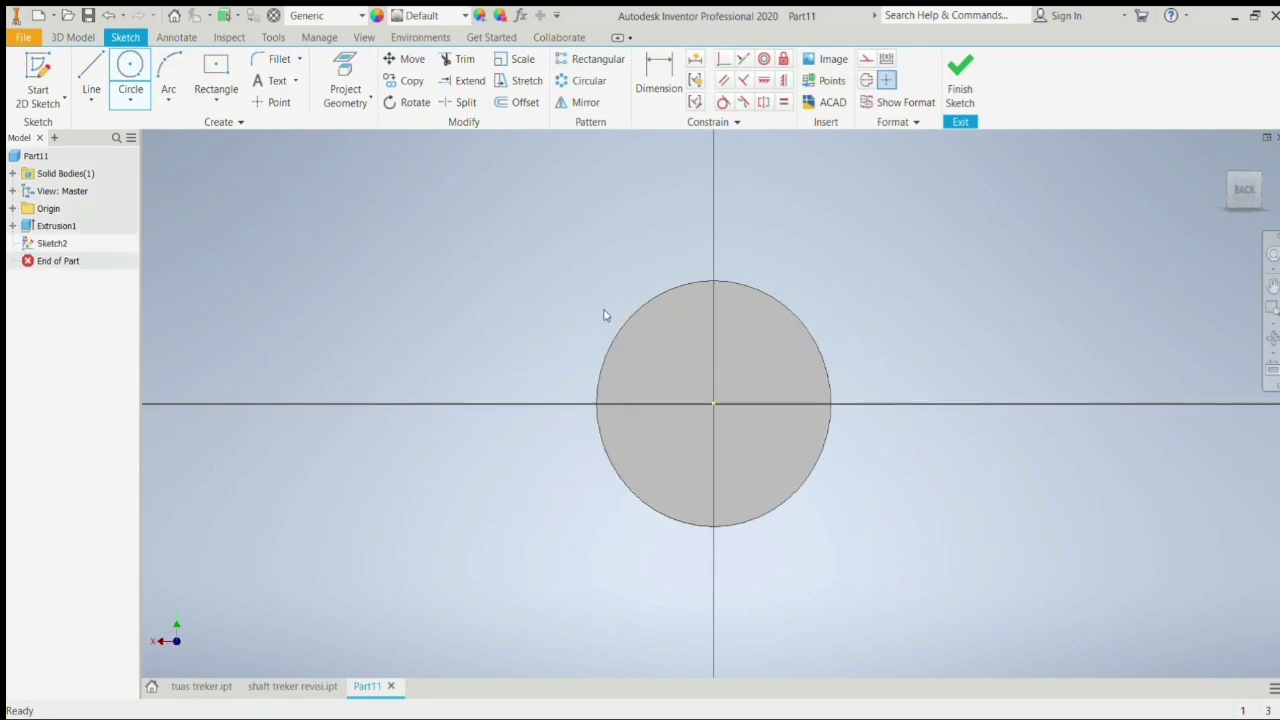
key("Escape")
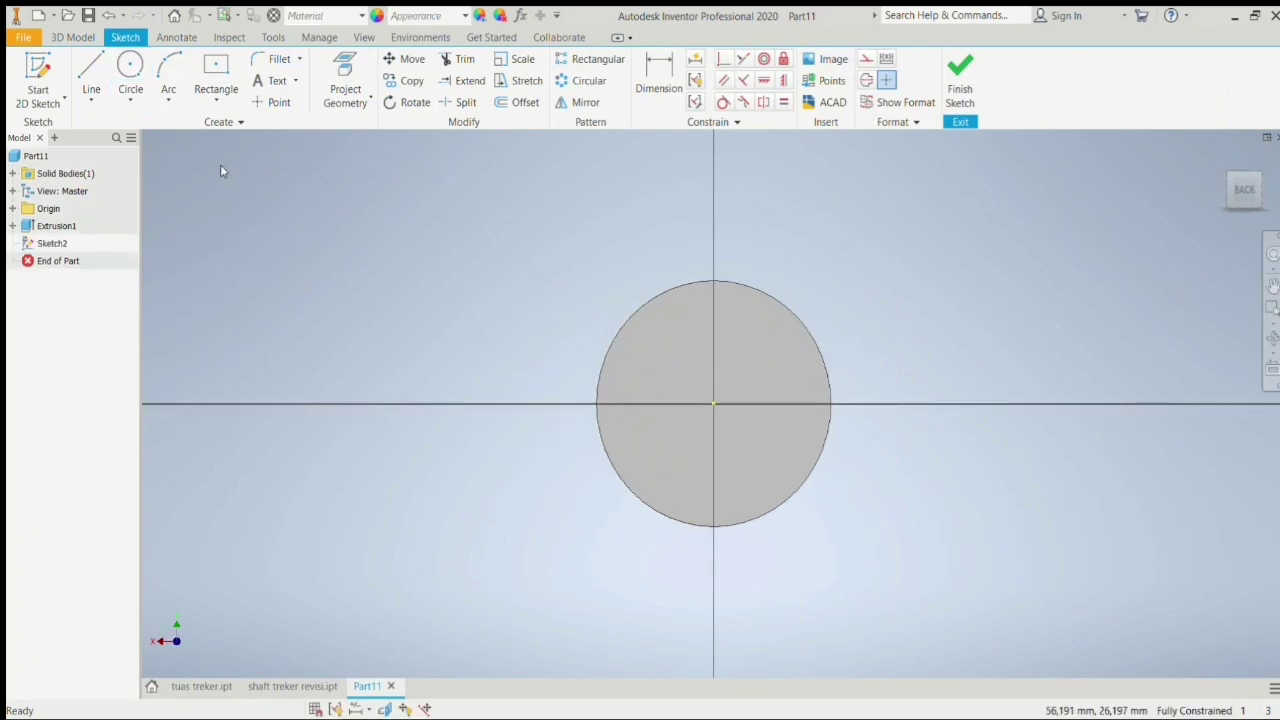
left_click(129, 74)
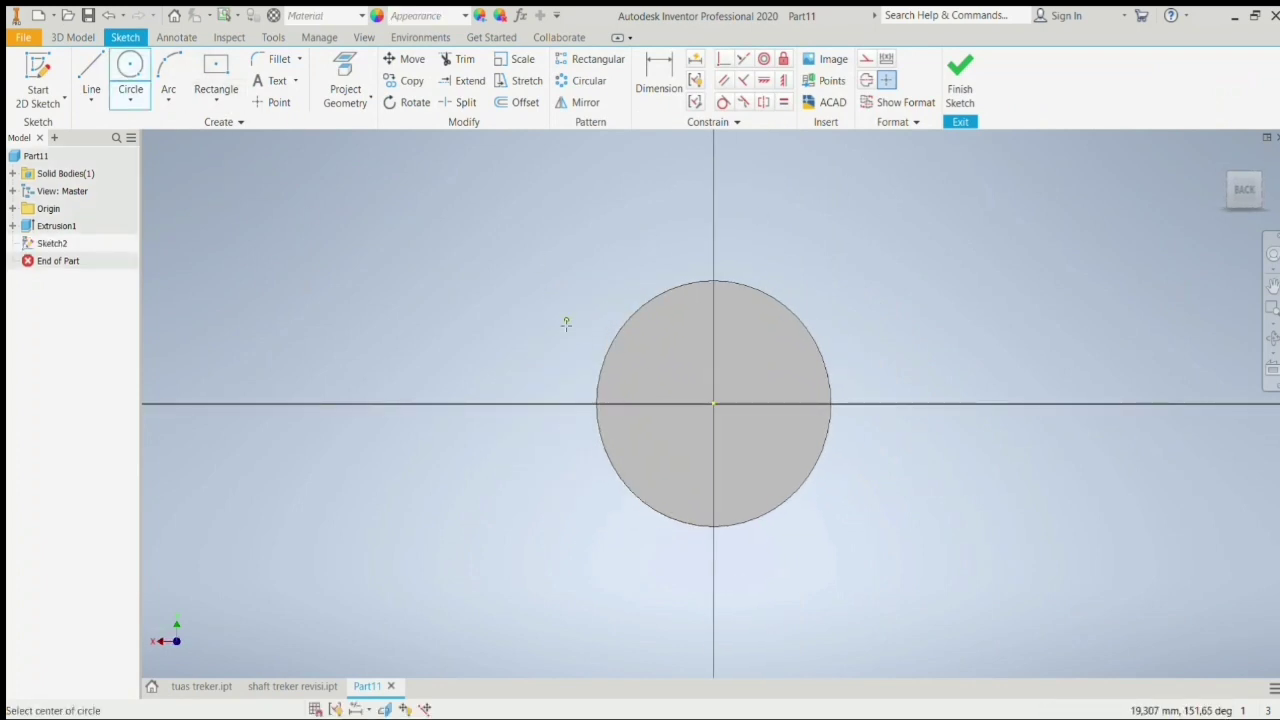
left_click(713, 404)
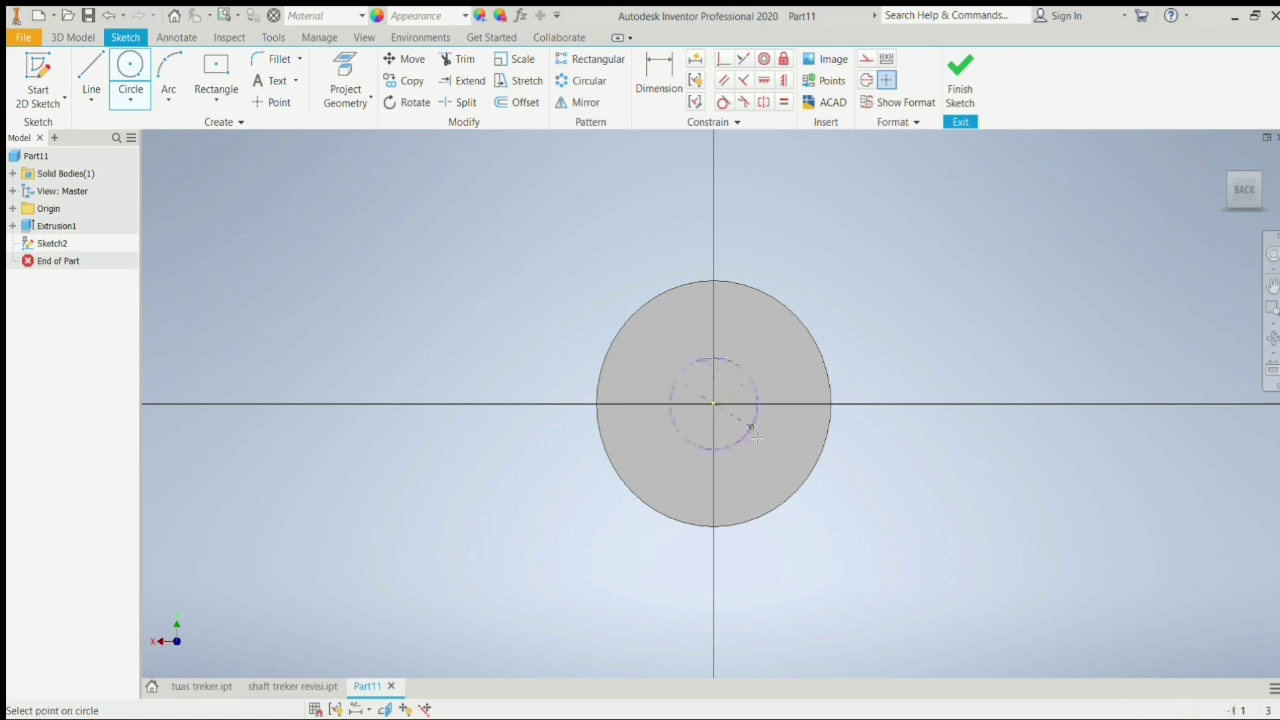
left_click(813, 477)
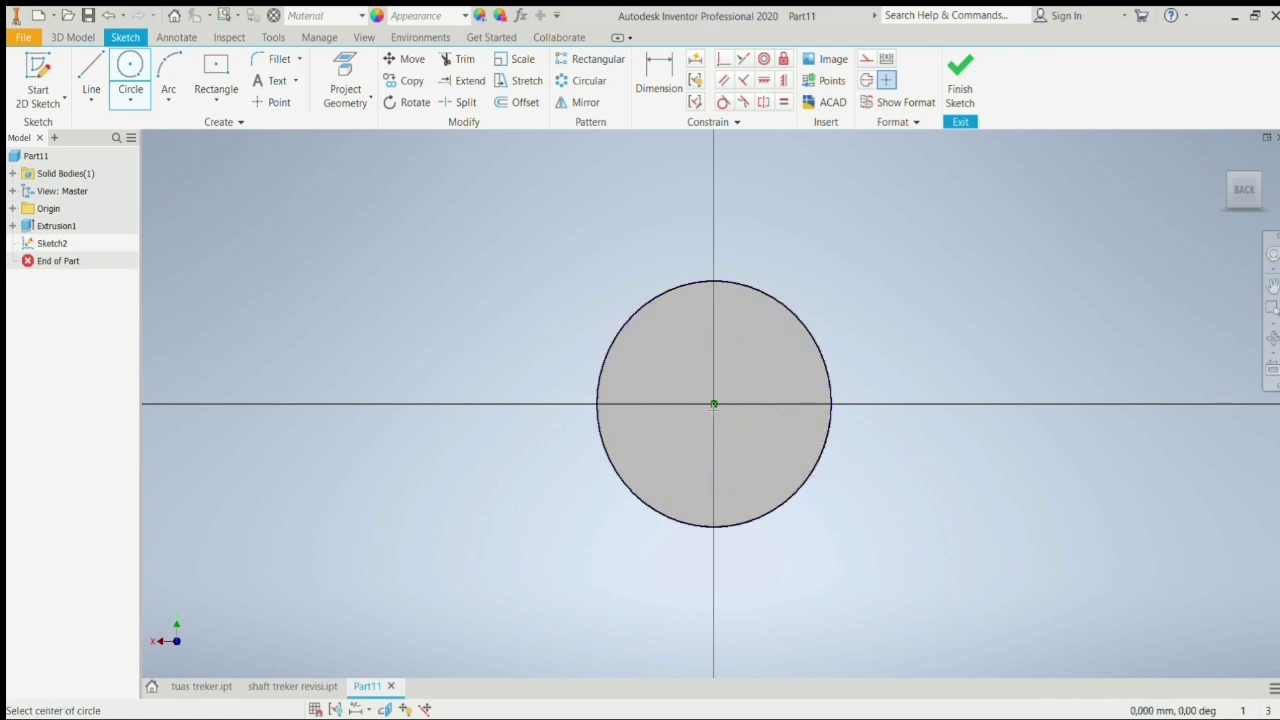
left_click(713, 404)
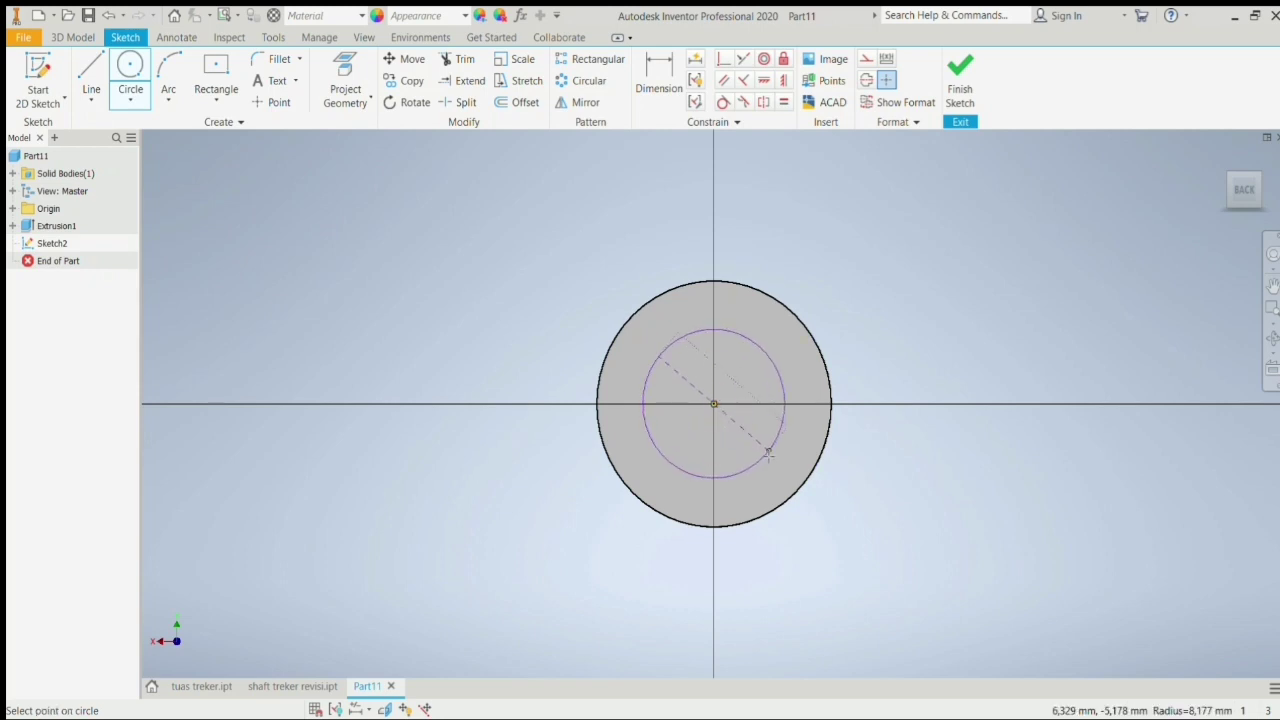
type("25")
key("Return")
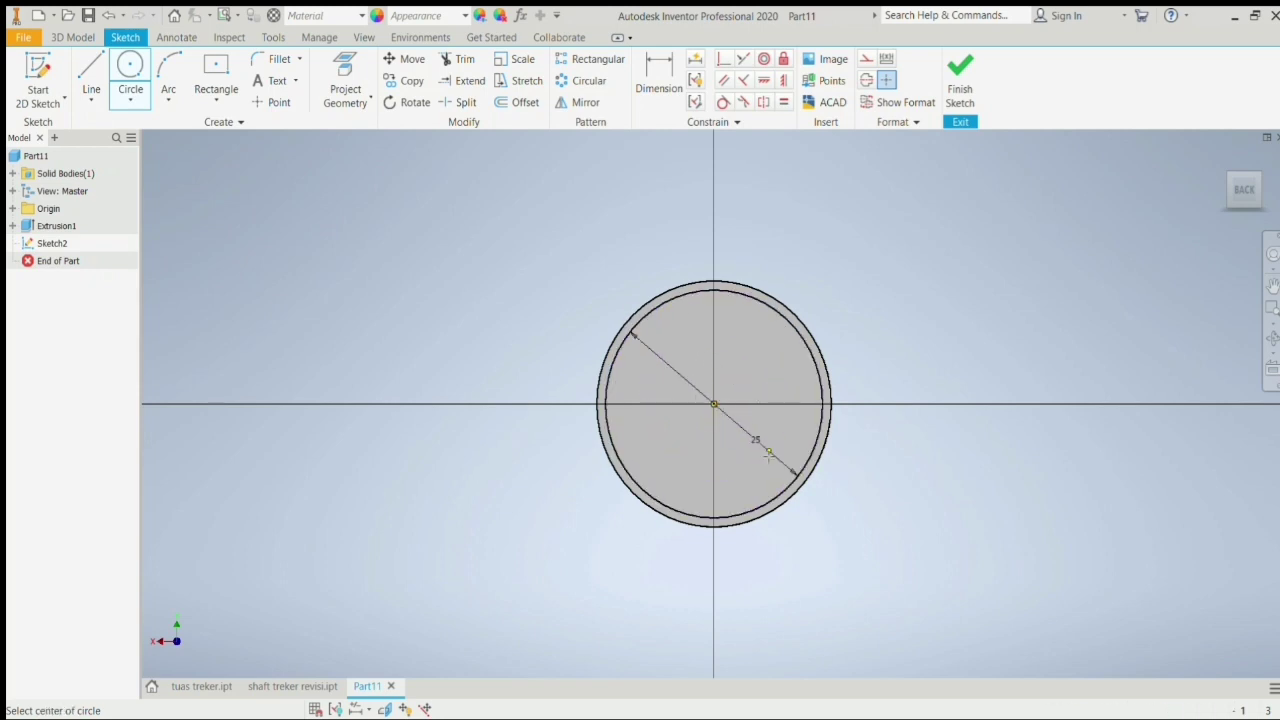
left_click(962, 80)
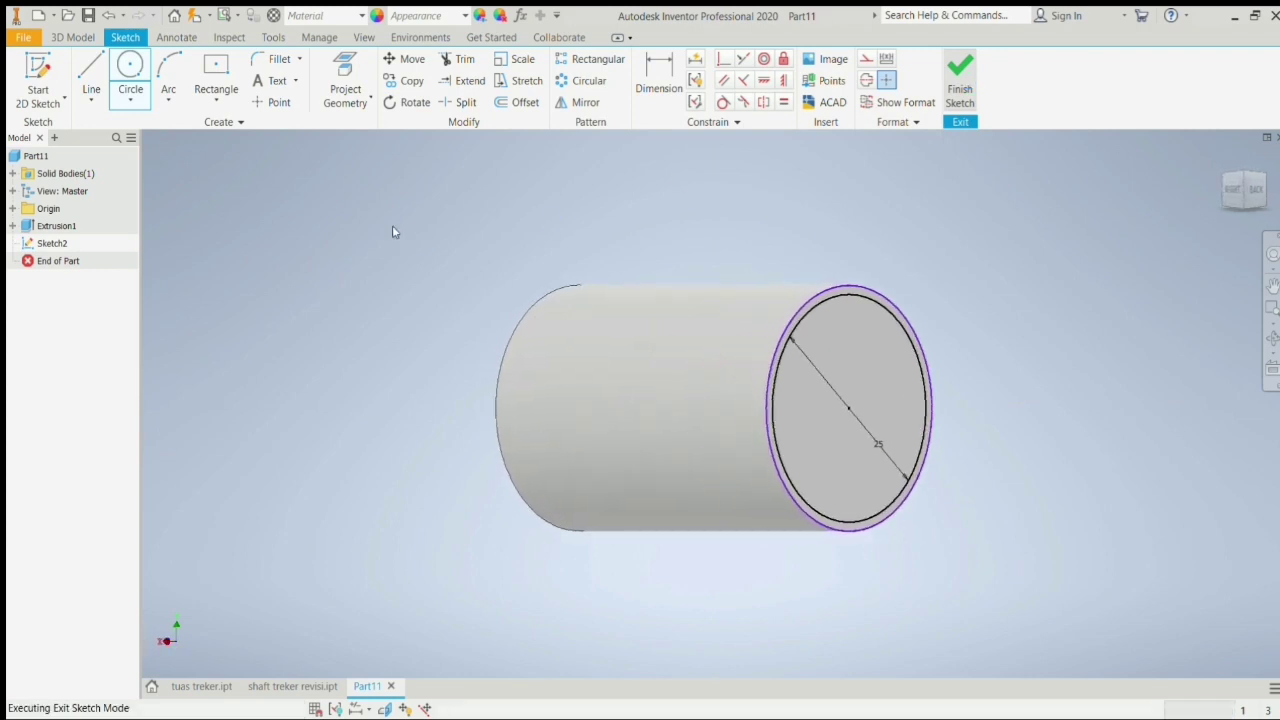
- Cut-extrude the ring between the two circles partway back along the cylinder to form a stepped shaft
left_click(88, 84)
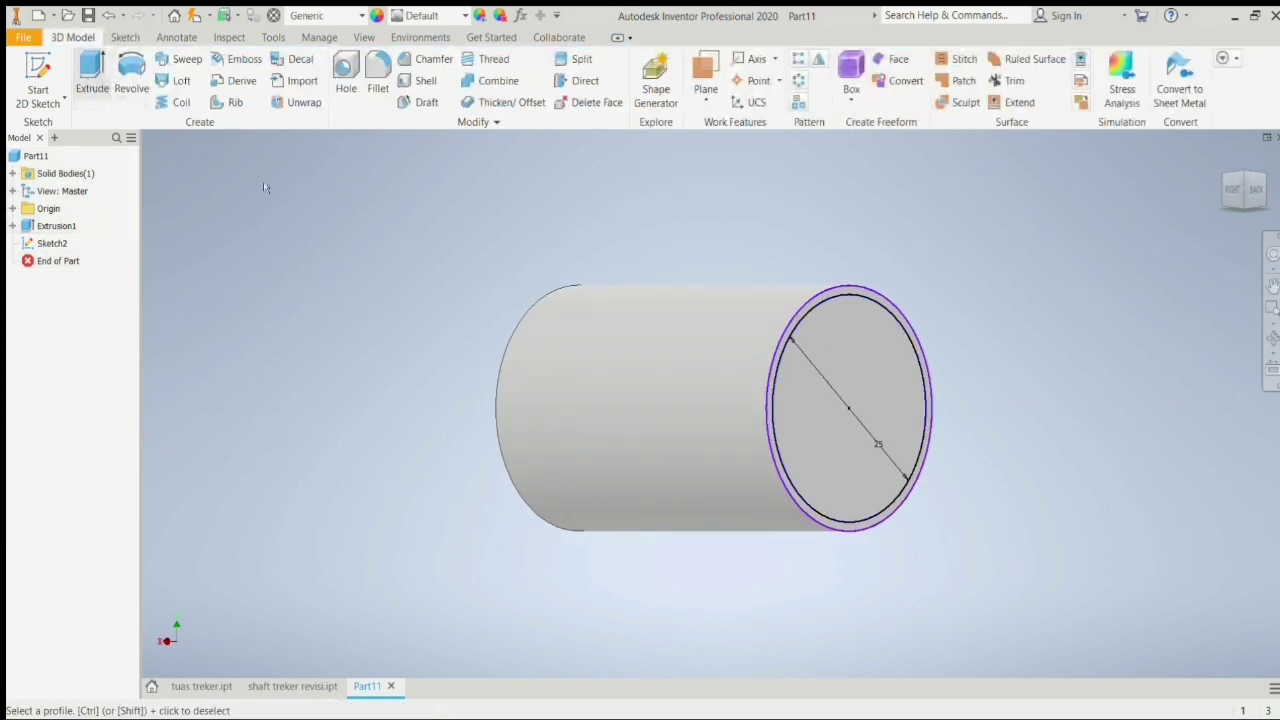
left_click(778, 482)
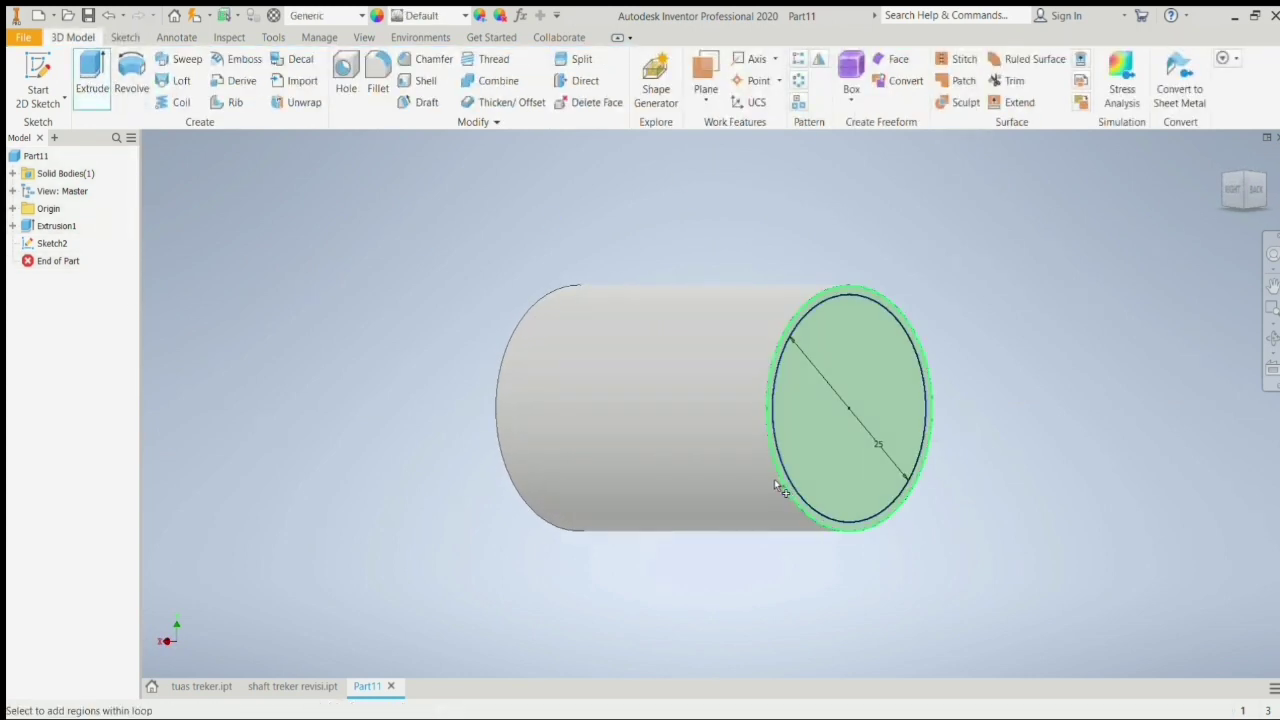
left_click(790, 427)
scroll(785, 440, "up", 5)
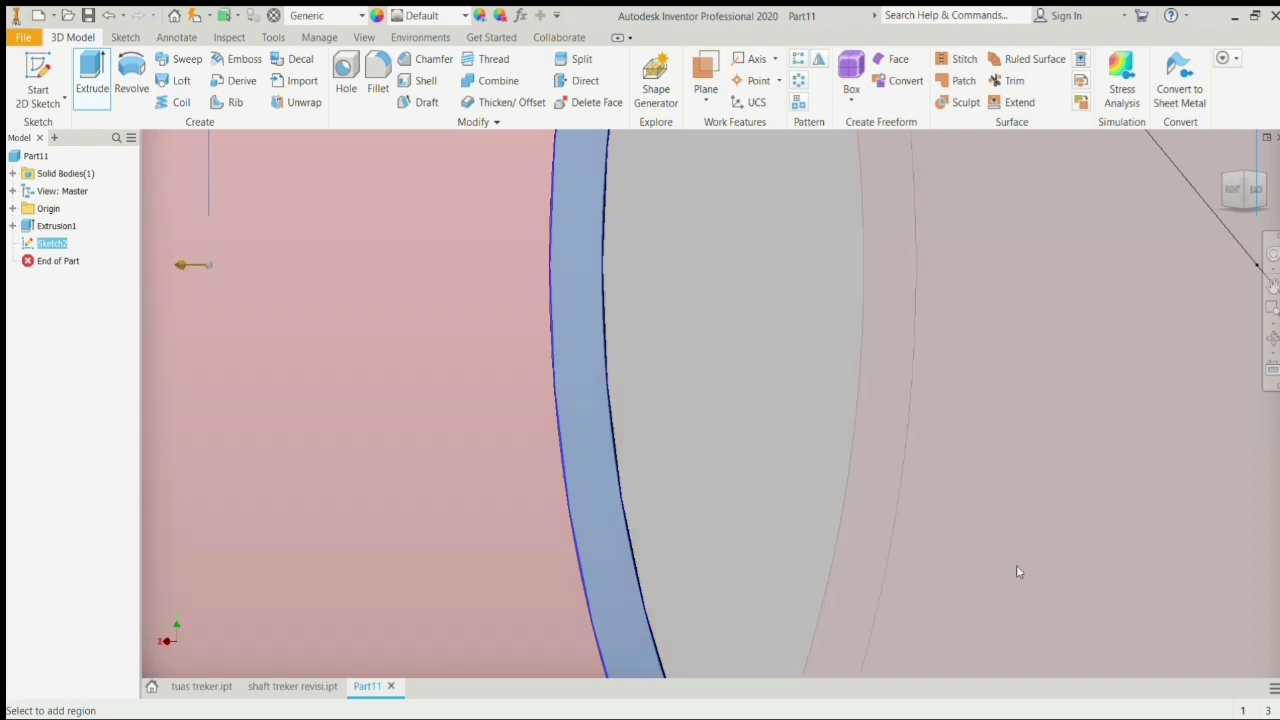
key("Return")
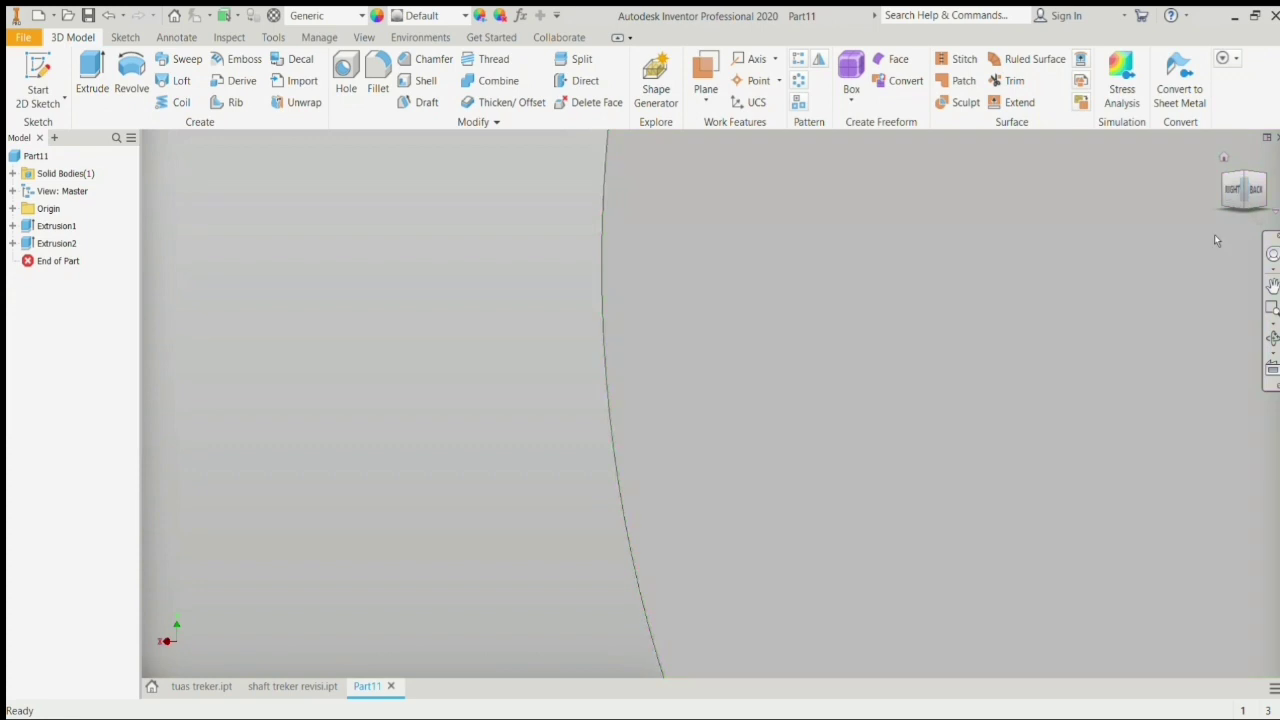
- Start a sketch on the end face of the reduced section and draw a centred circle matching that face's edge
scroll(1216, 240, "up", 5)
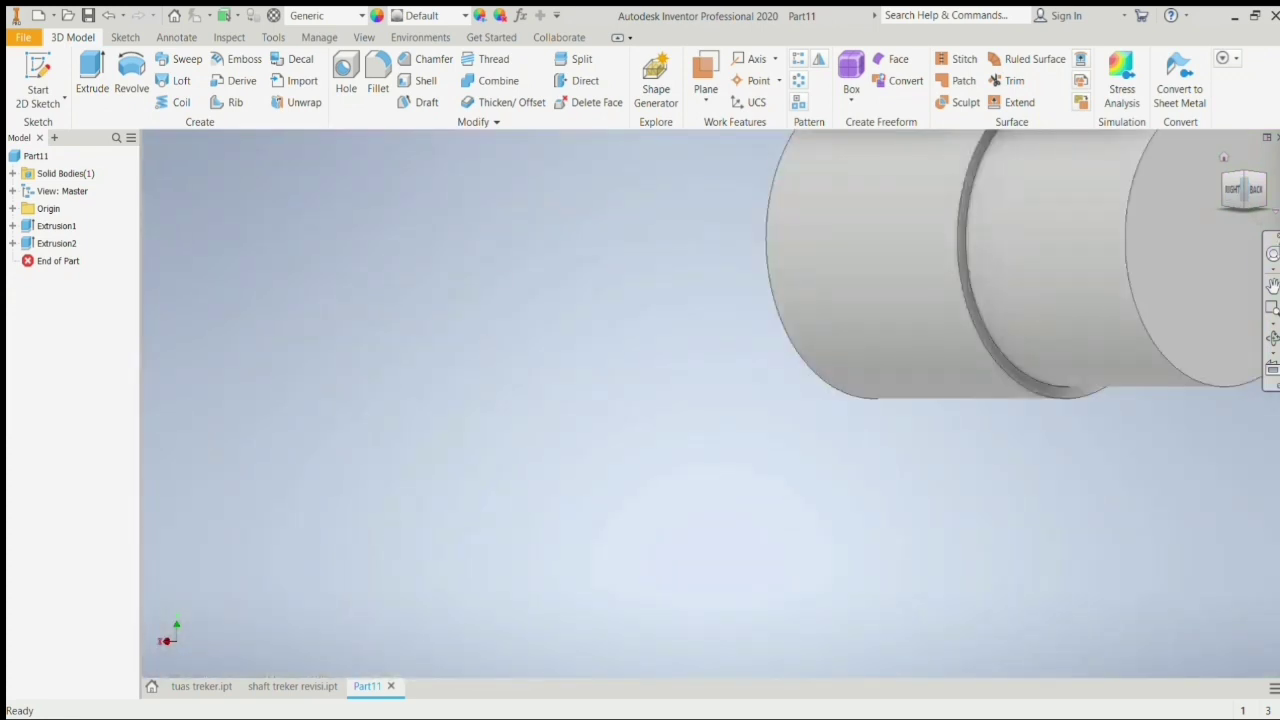
left_click(1256, 190)
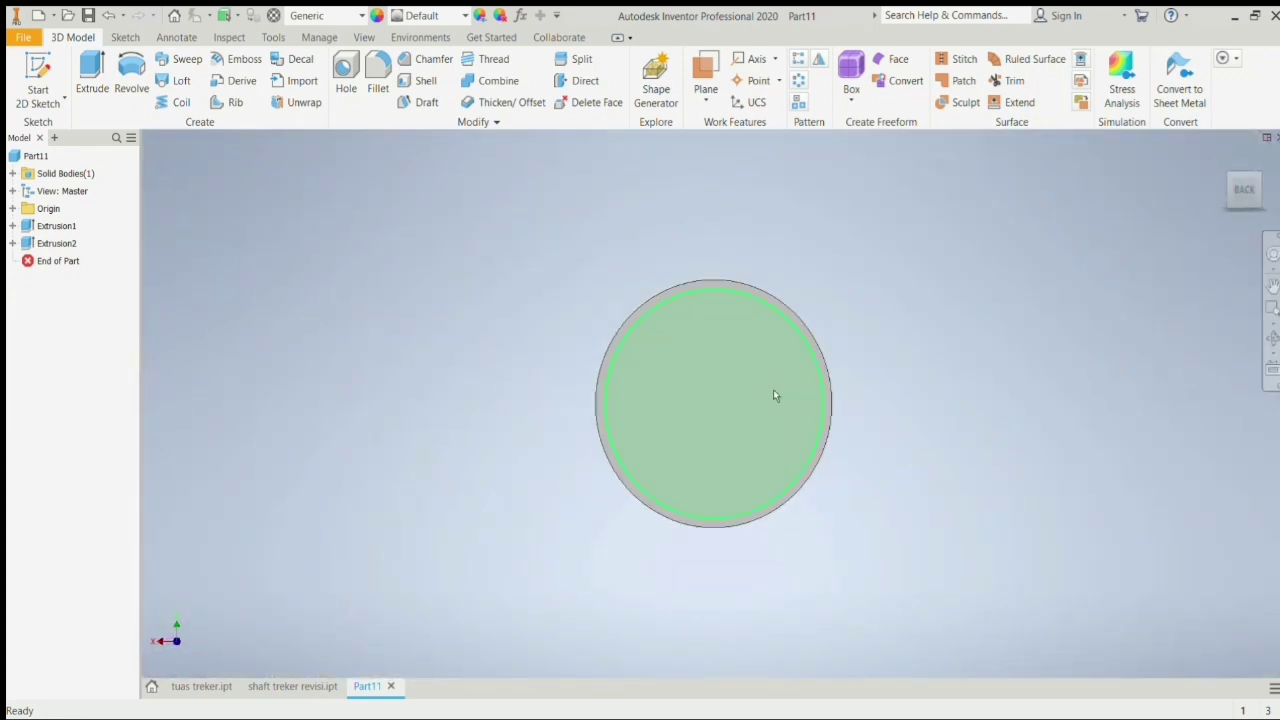
left_click(704, 420)
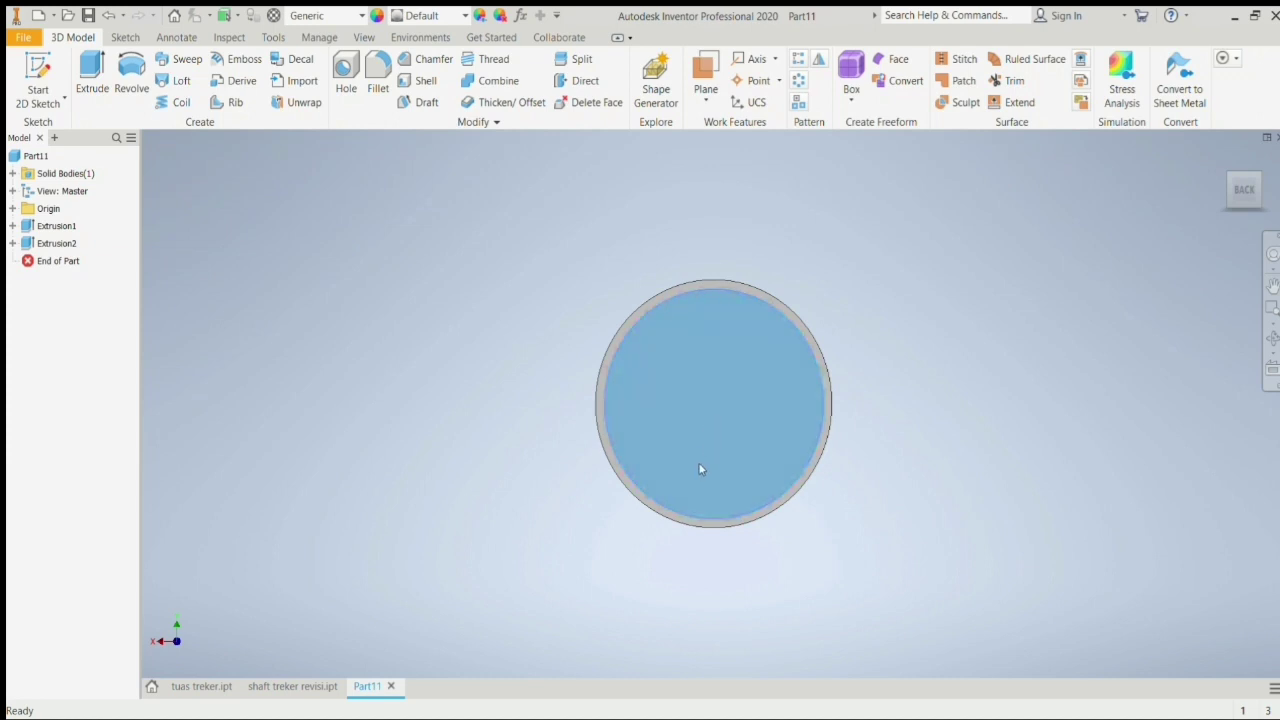
key("s")
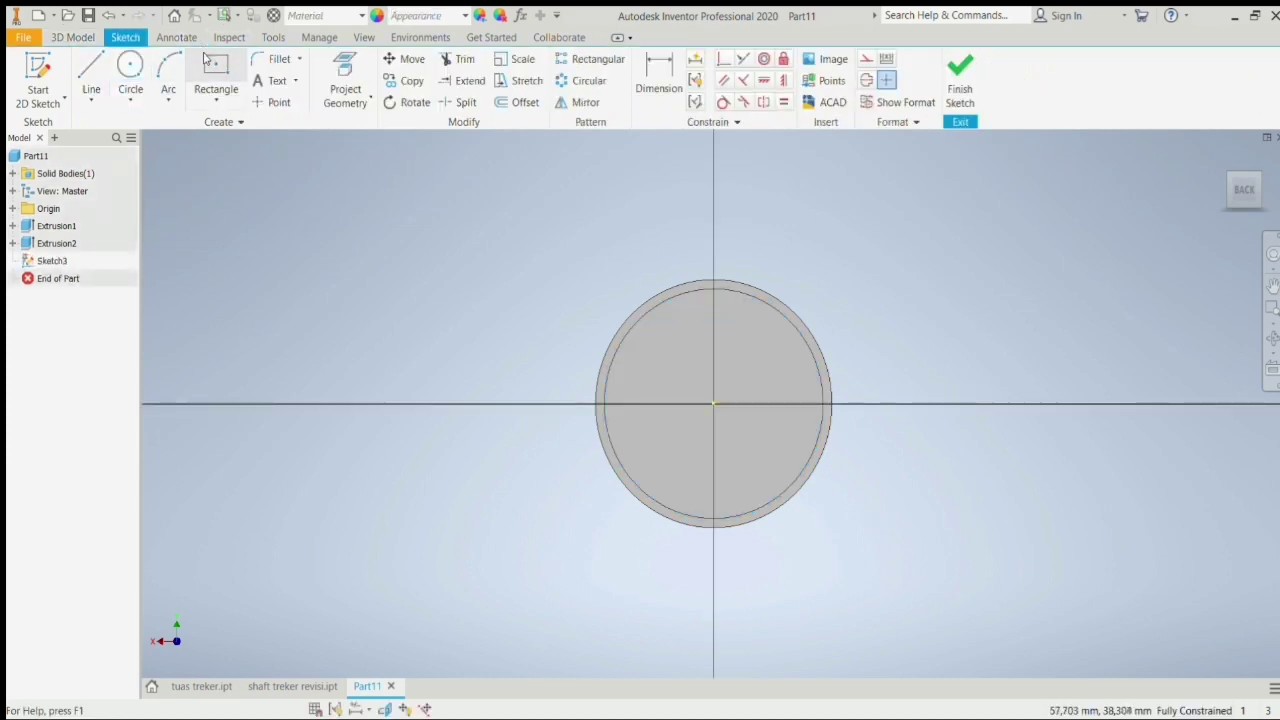
left_click(128, 70)
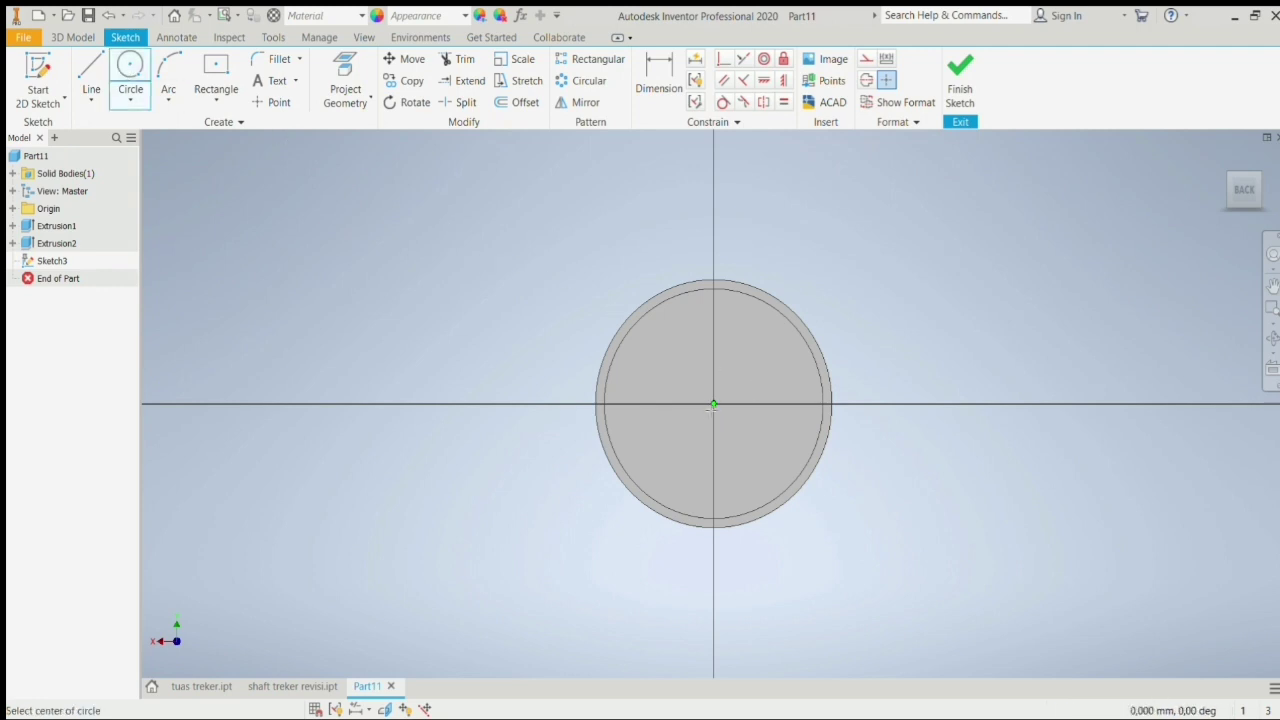
left_click(713, 404)
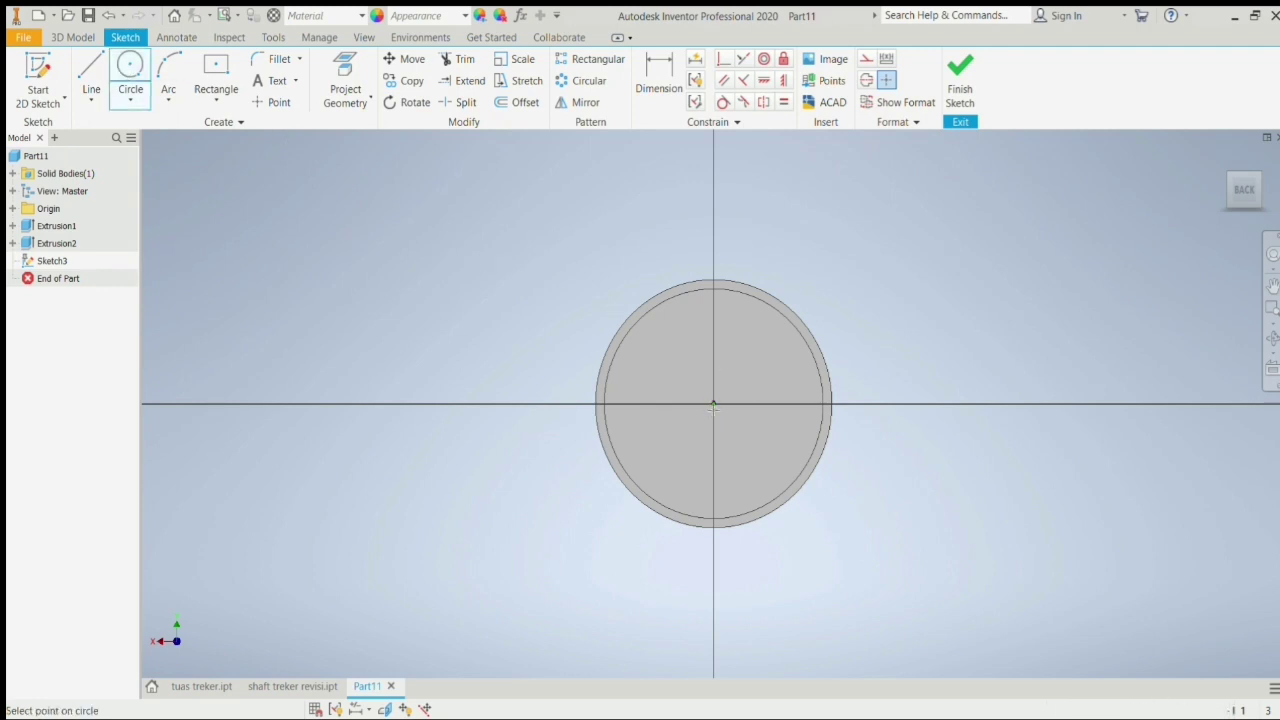
left_click(788, 490)
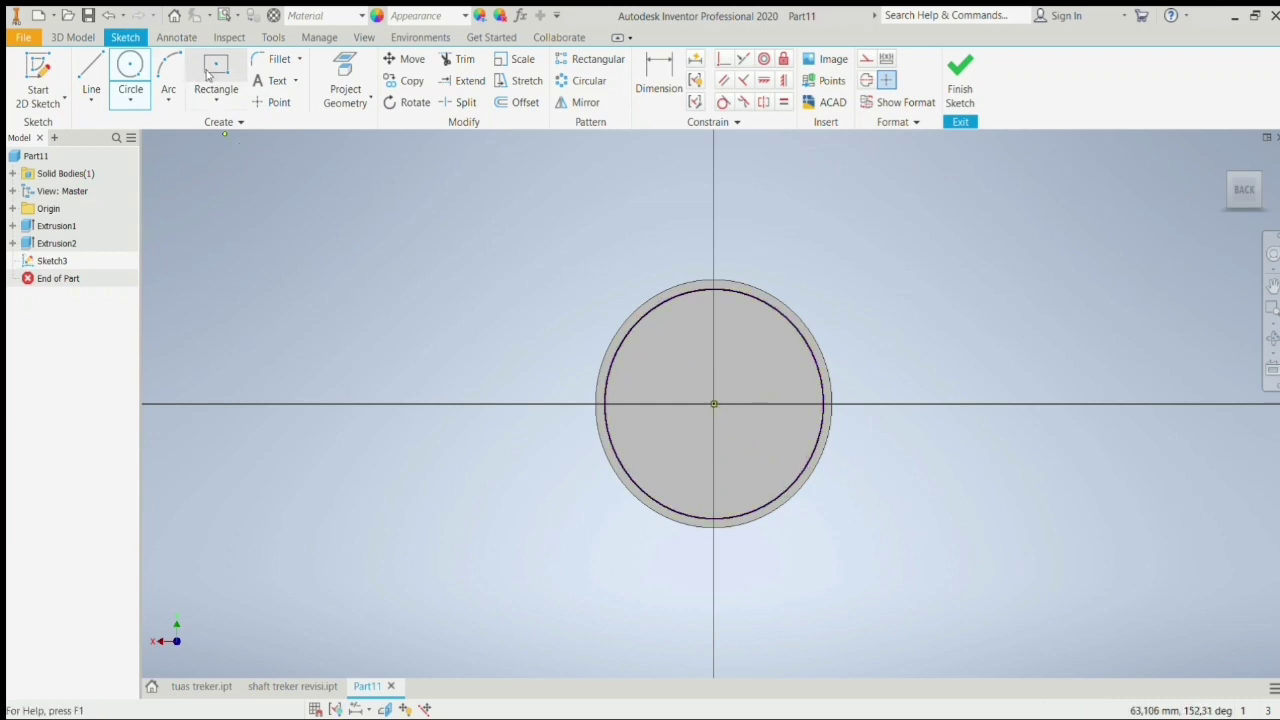
- Draw a 22 x 22 mm rectangle centred on the circle and finish the sketch
left_click(213, 79)
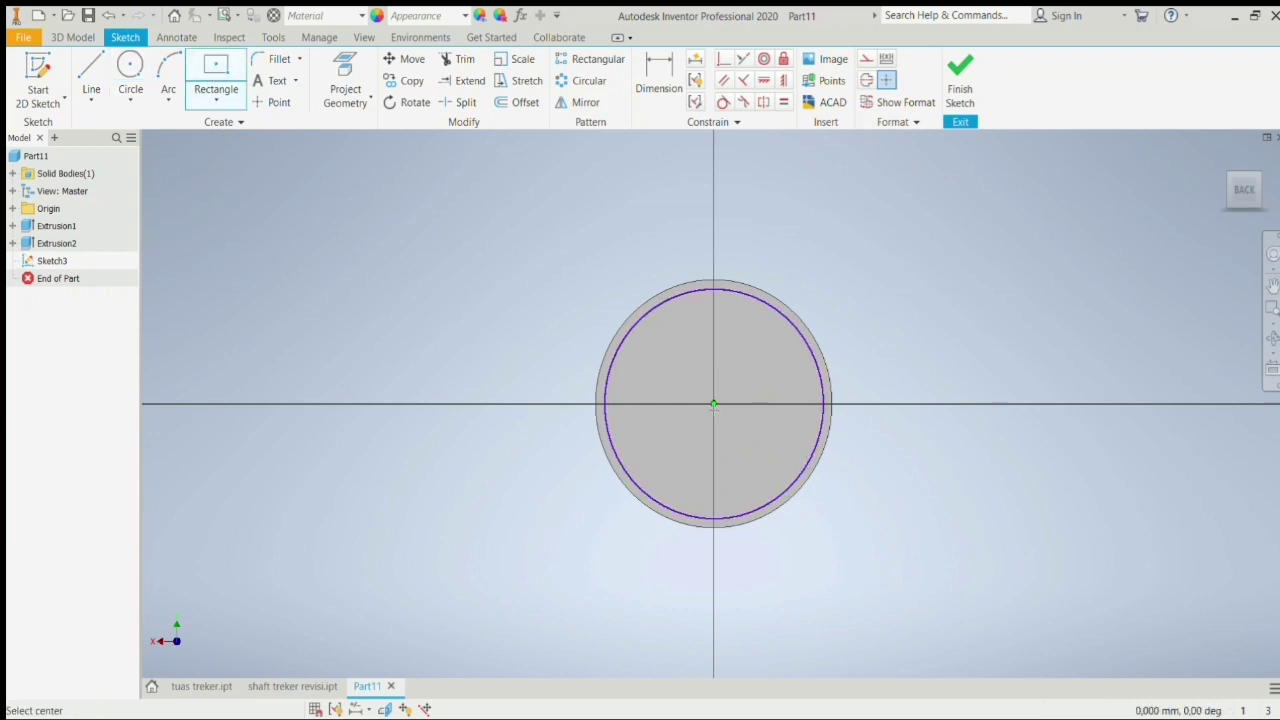
left_click(713, 404)
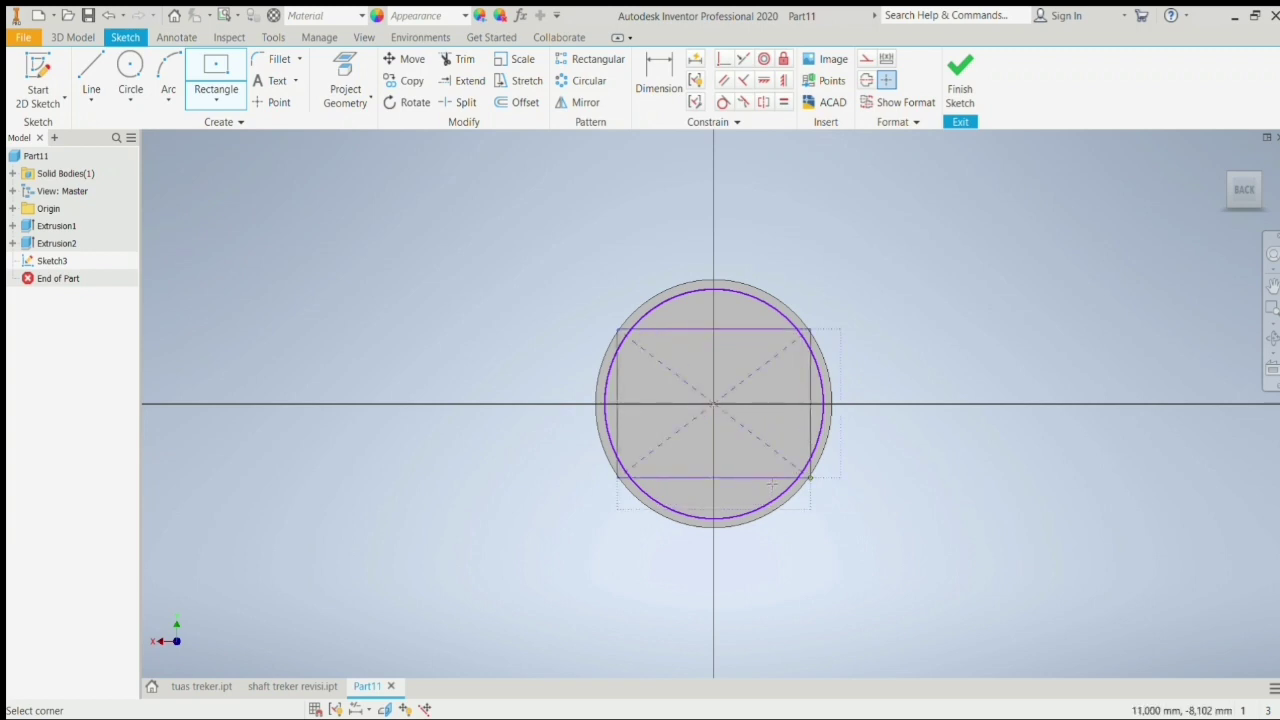
left_click(810, 505)
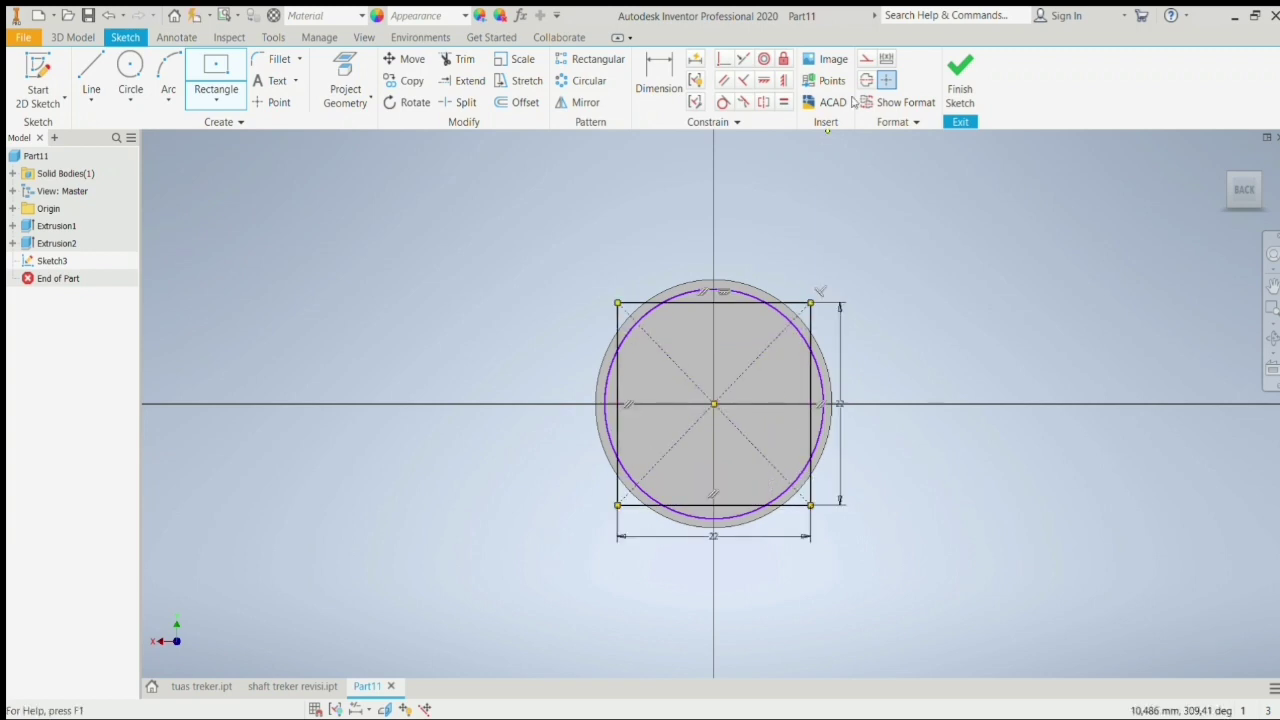
left_click(958, 92)
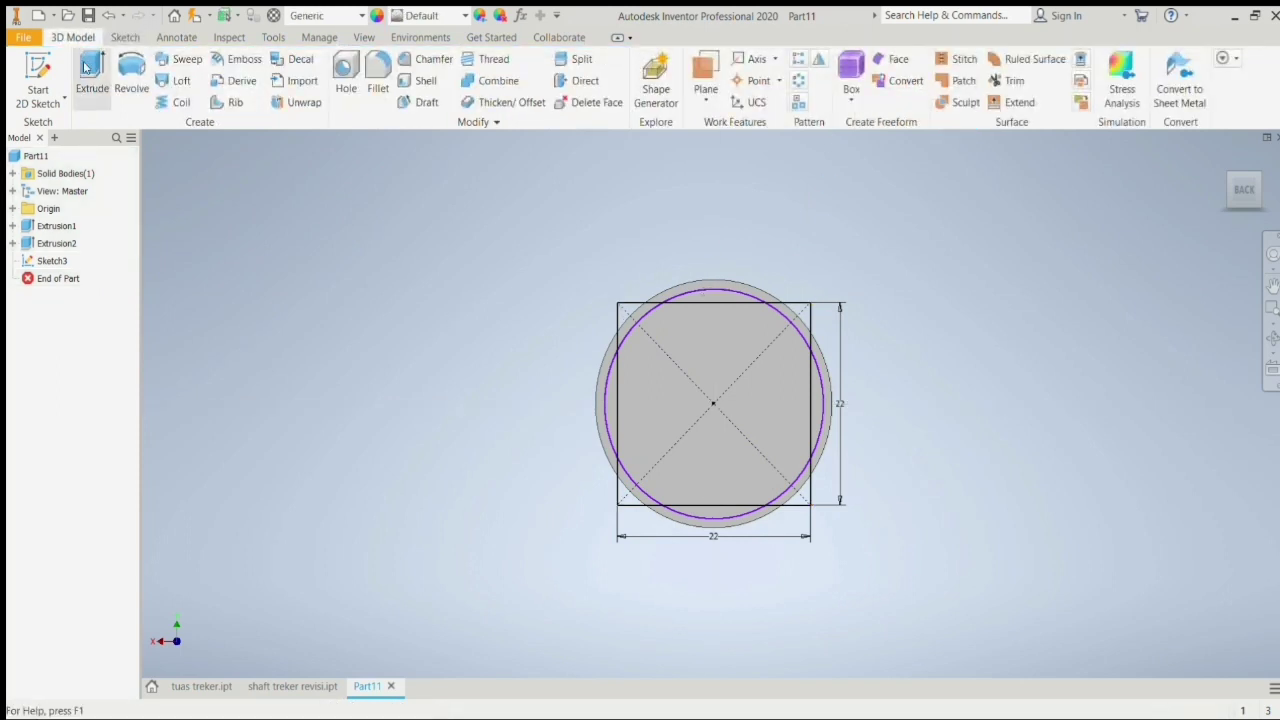
- Cut-extrude the two side segments between the circle and the square to form opposite flats at the shaft end
left_click(87, 62)
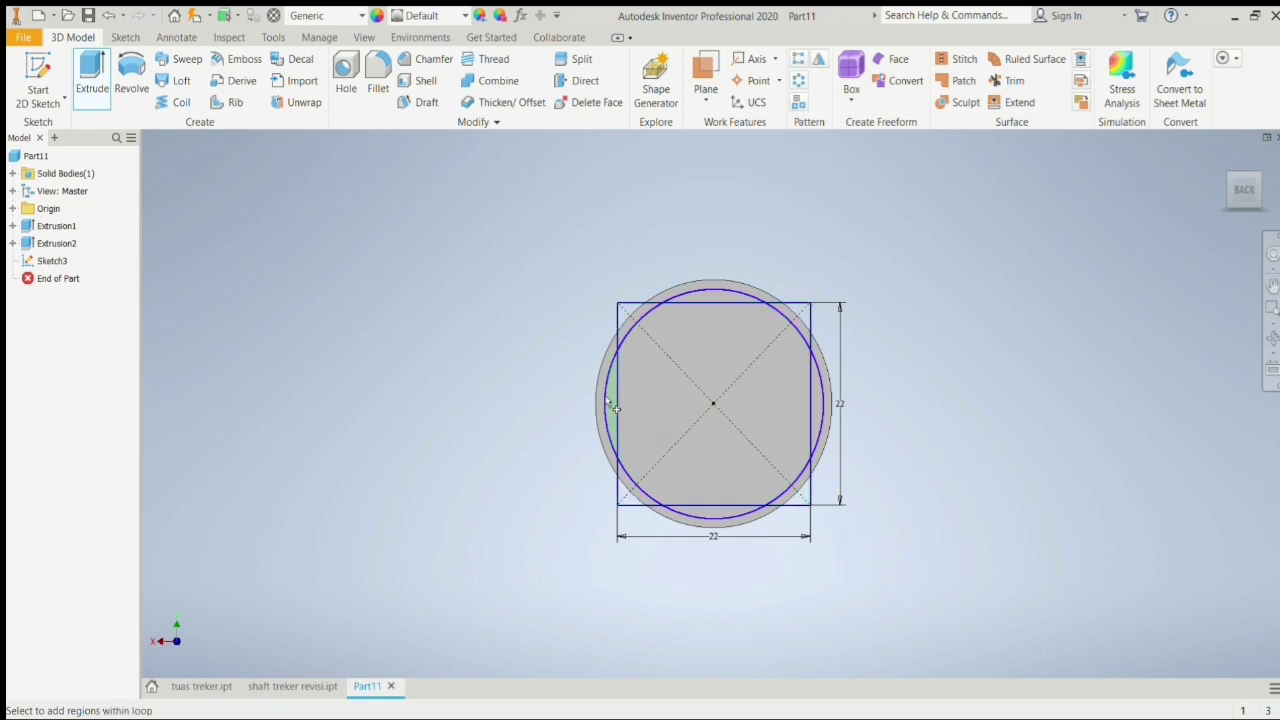
scroll(837, 428, "up", 5)
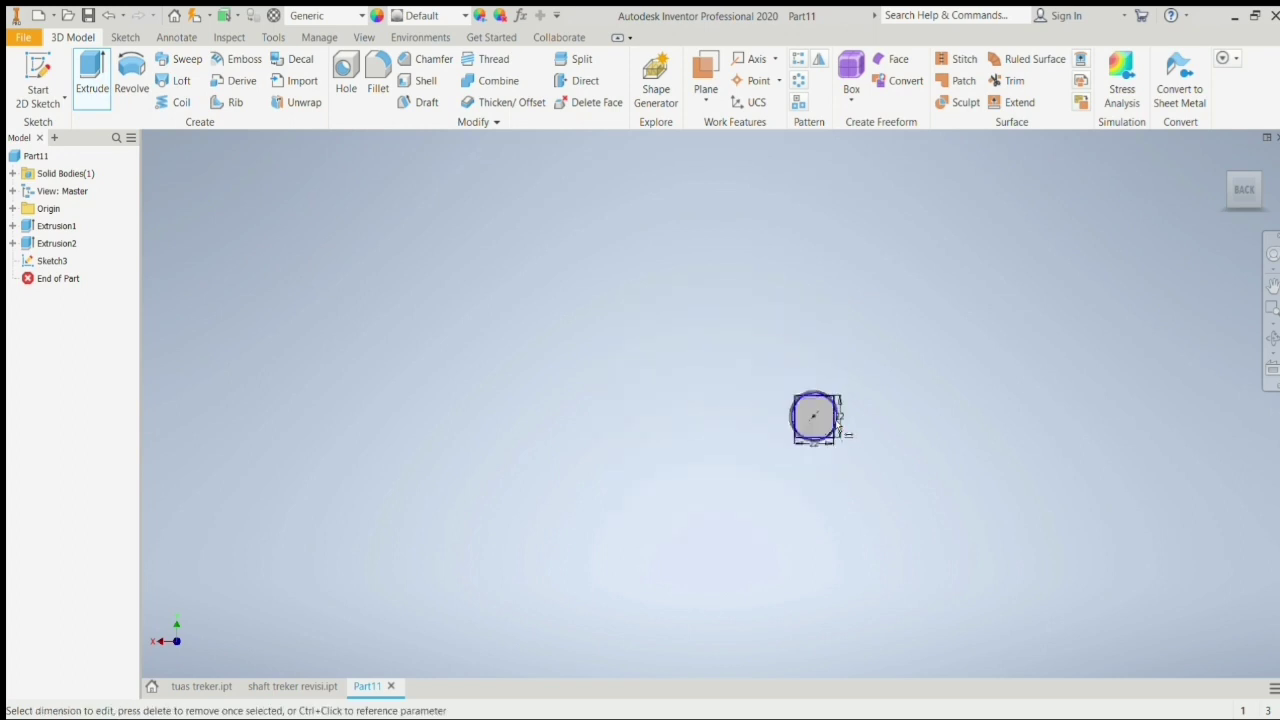
scroll(805, 410, "down", 7)
left_click(800, 406)
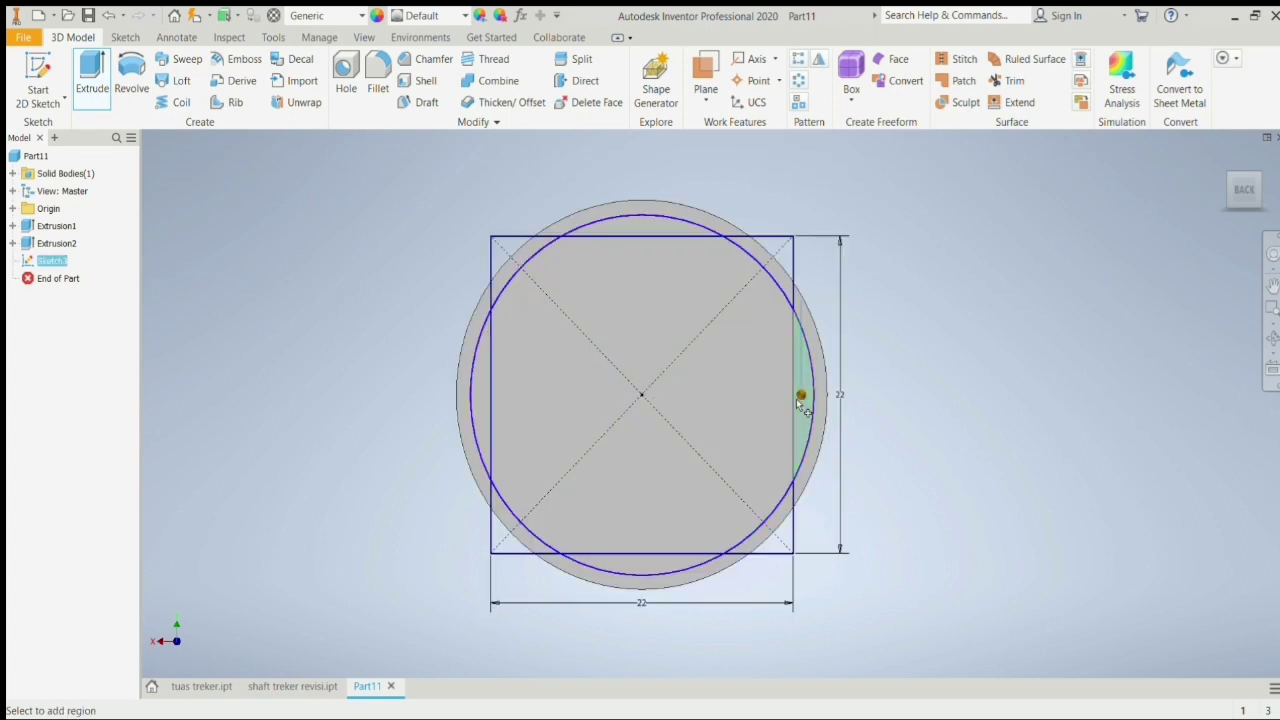
left_click(472, 407)
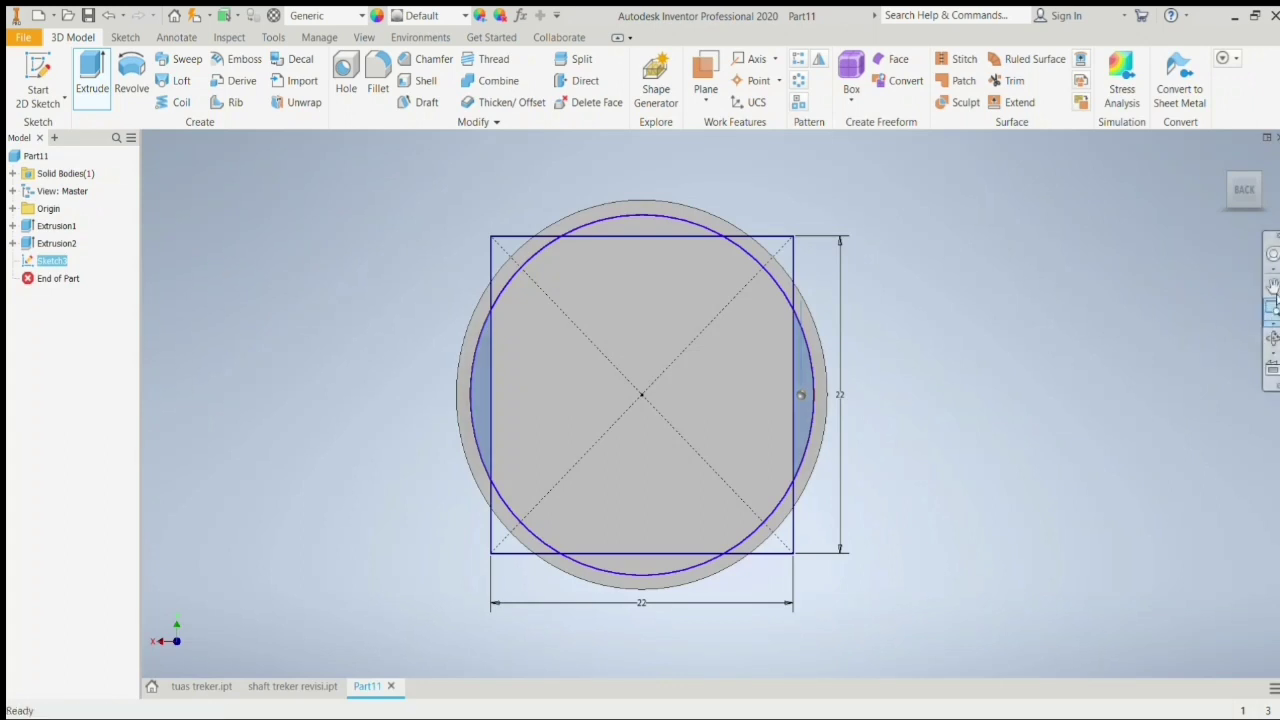
left_click(1232, 203)
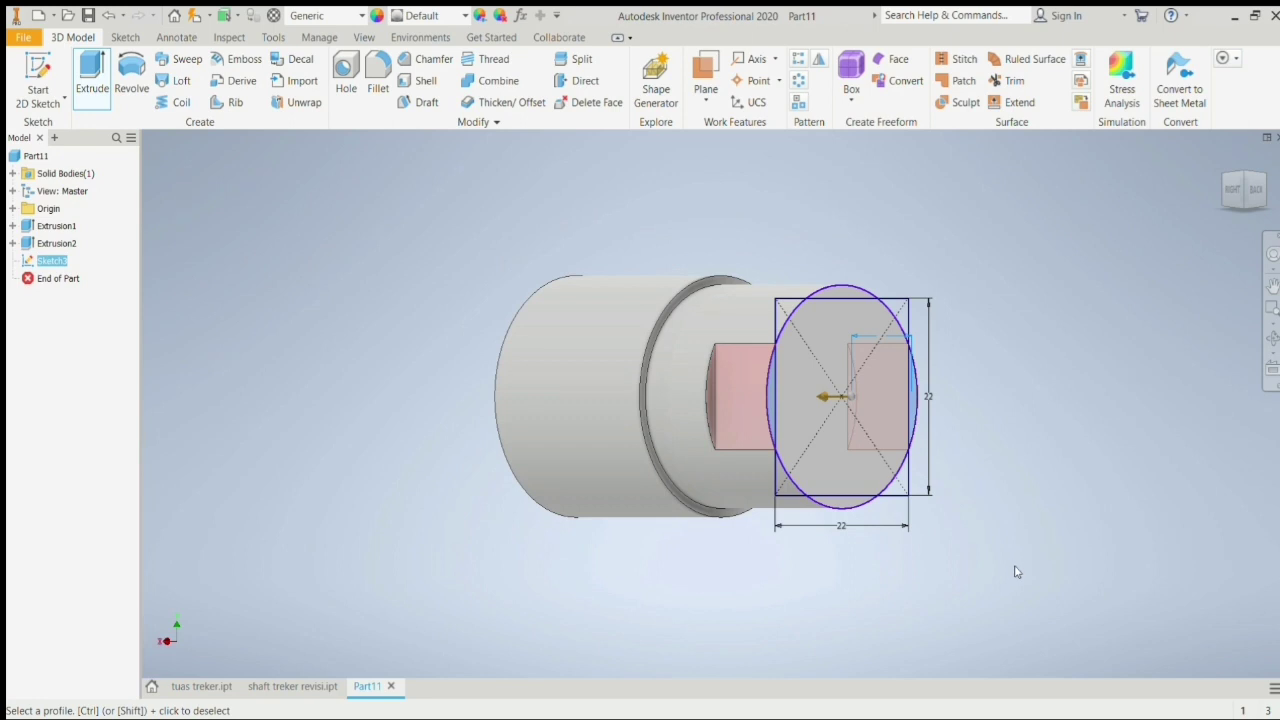
key("Return")
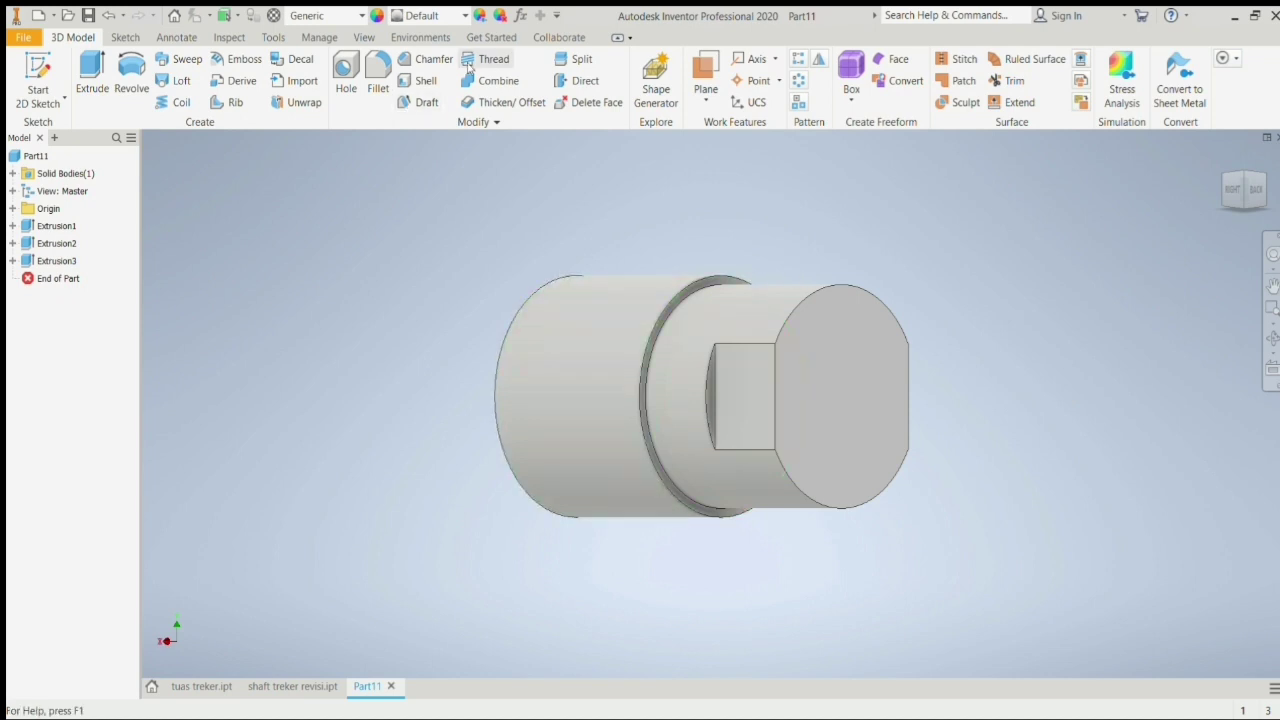
- Chamfer the outer rim of the flatted shaft end with a distance-and-angle chamfer, using the end face as reference and its curved edge
left_click(422, 60)
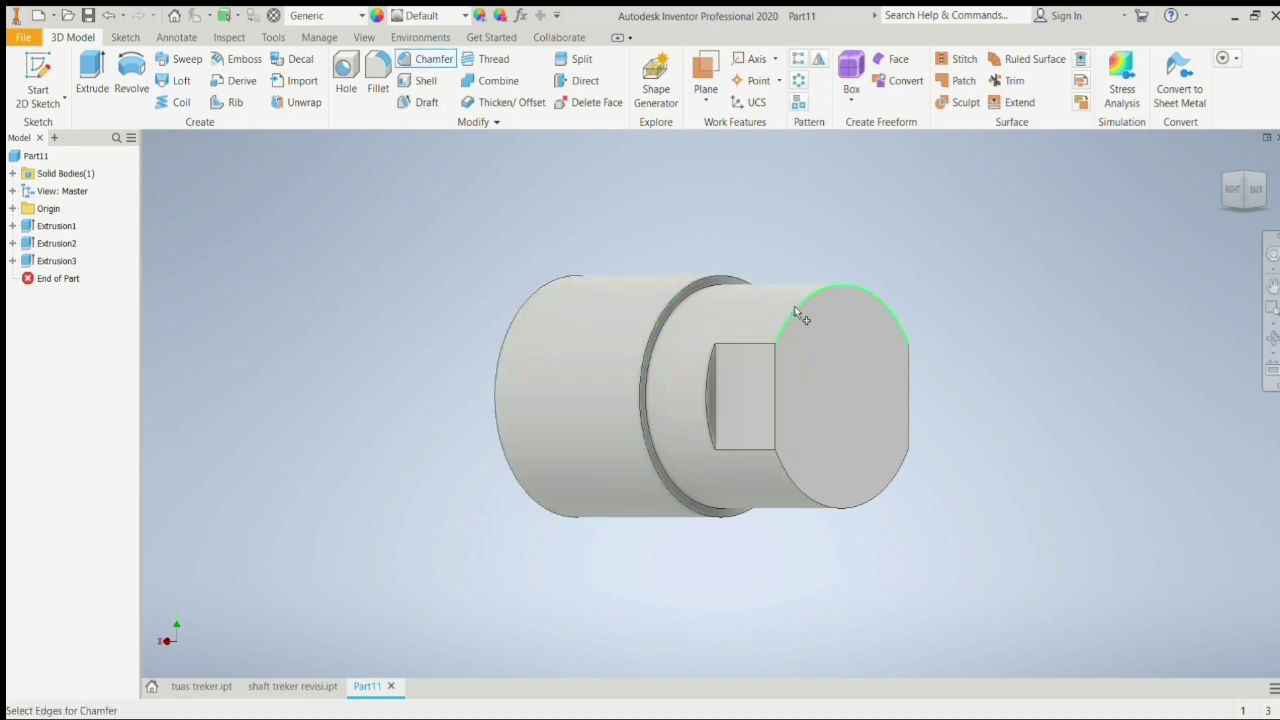
left_click(797, 313)
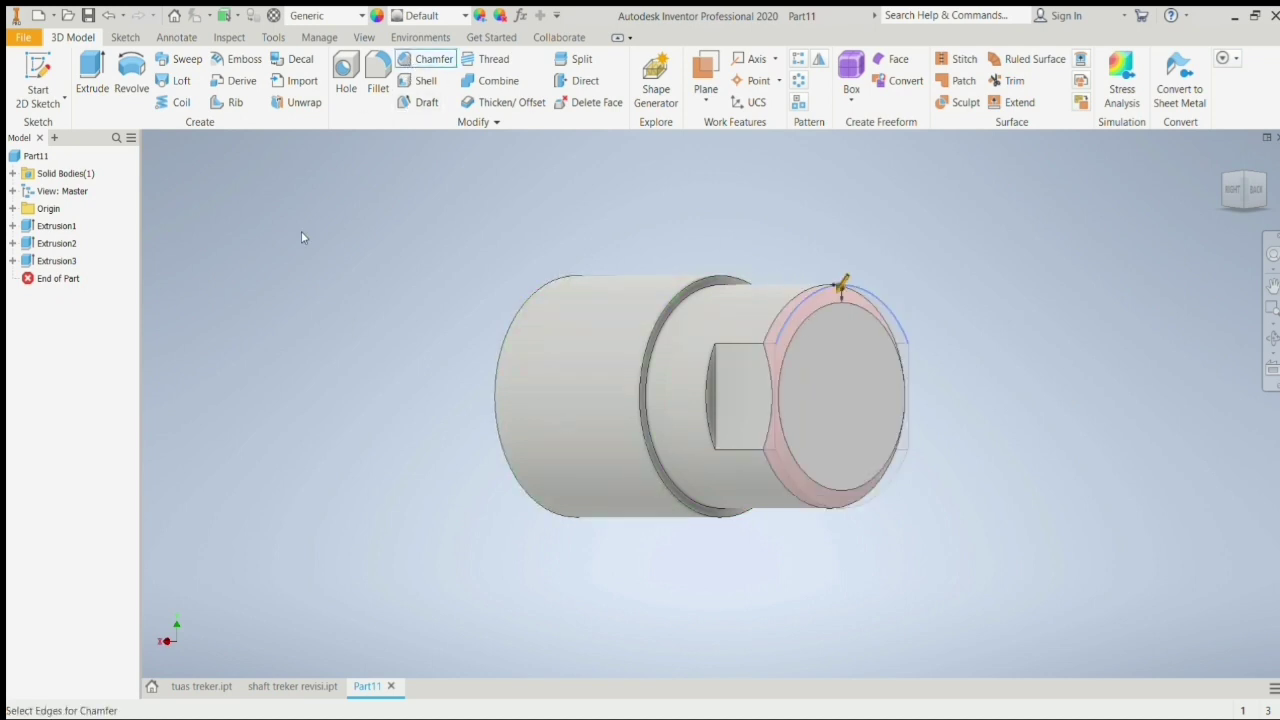
key("Escape")
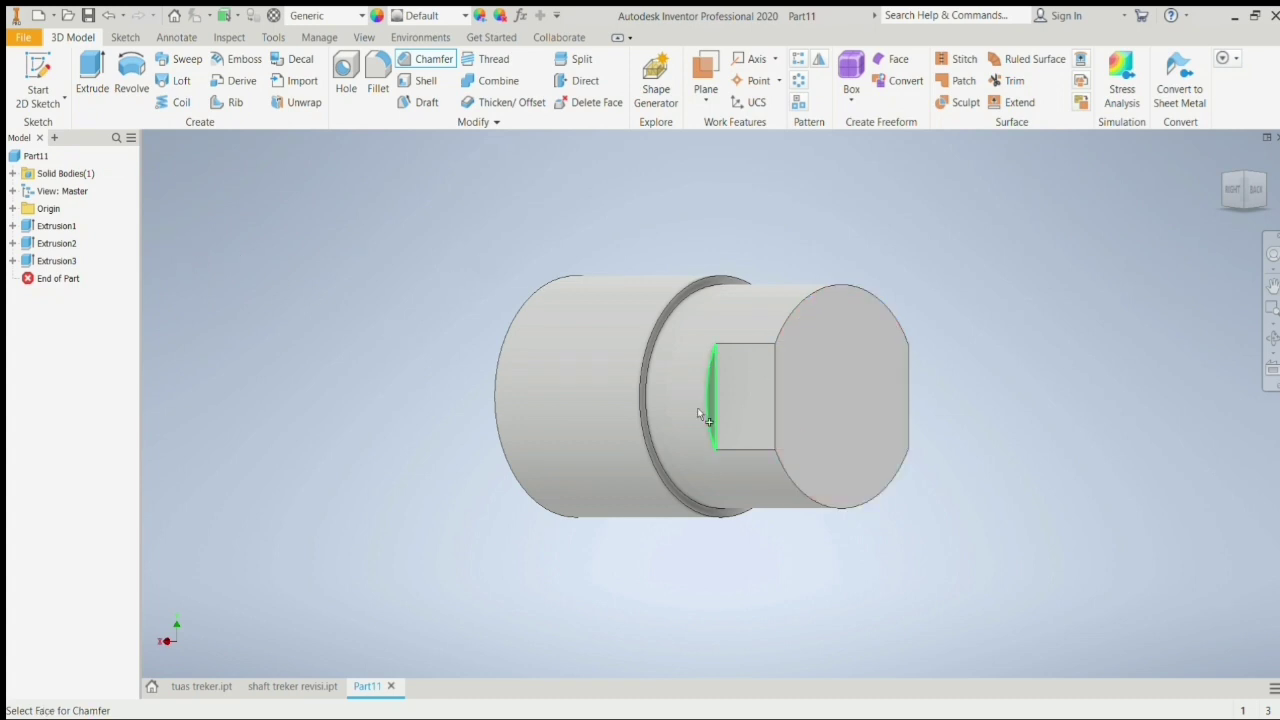
left_click(831, 428)
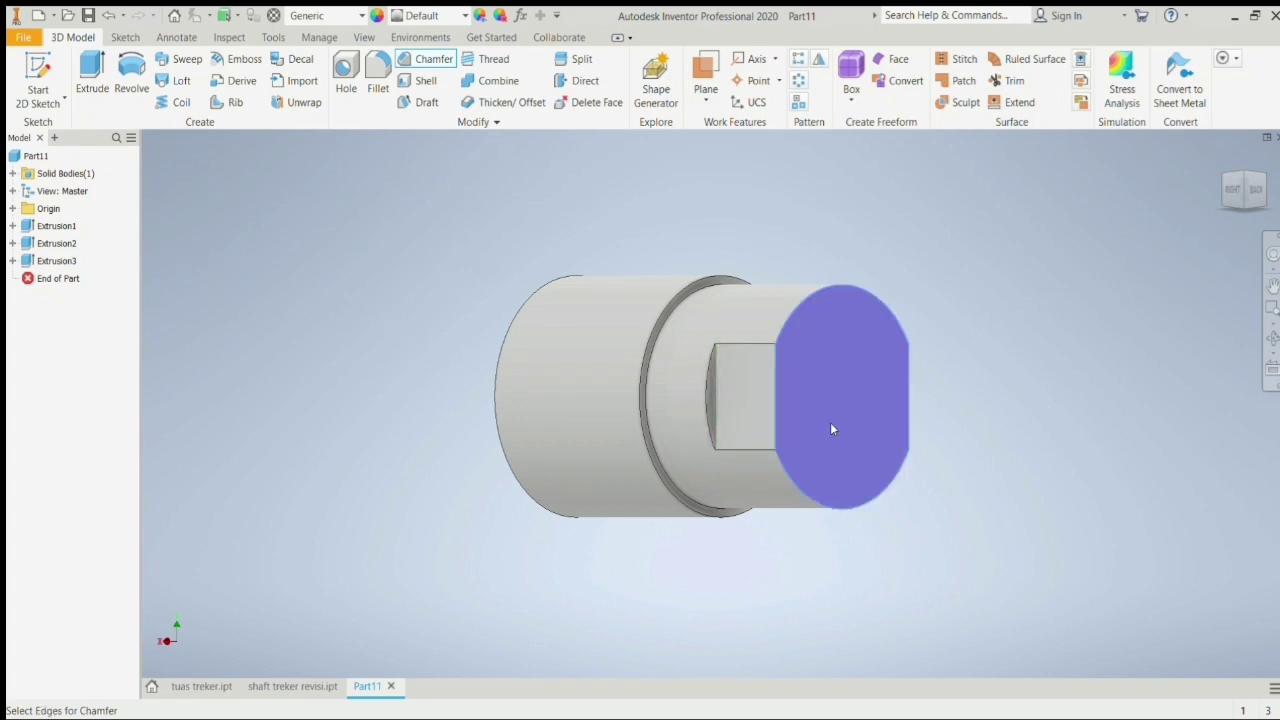
left_click(784, 480)
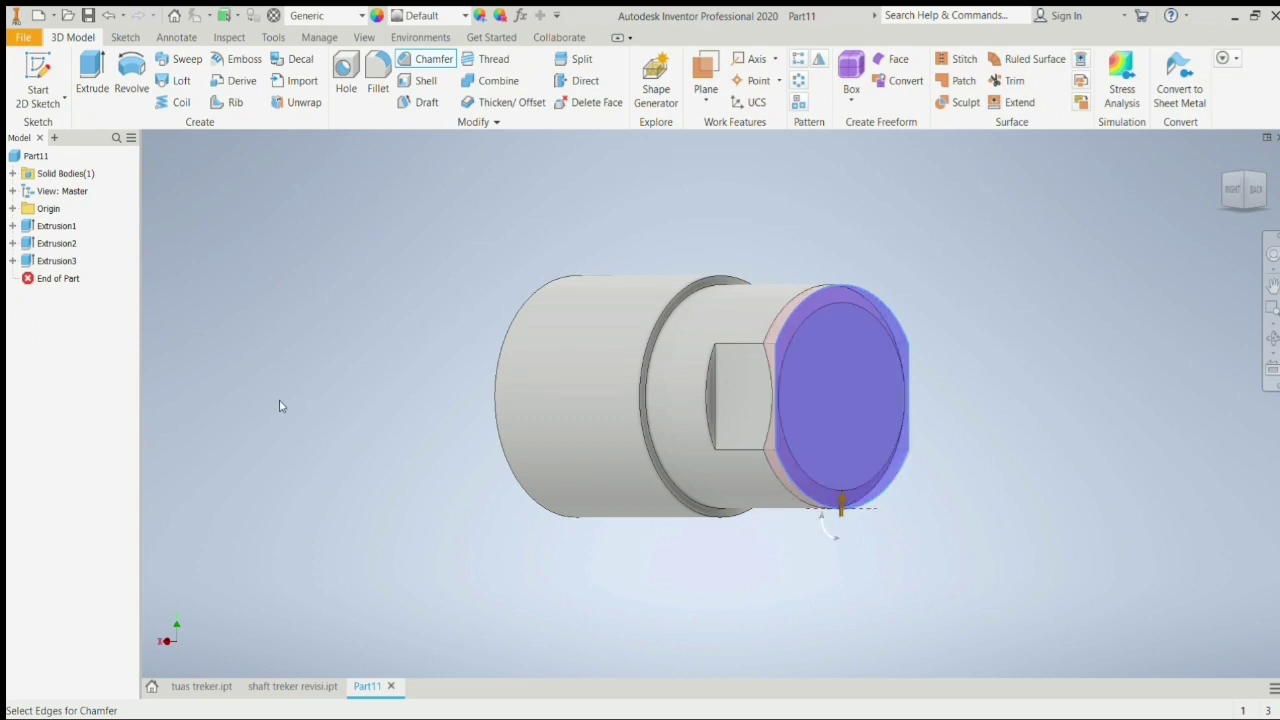
key("Return")
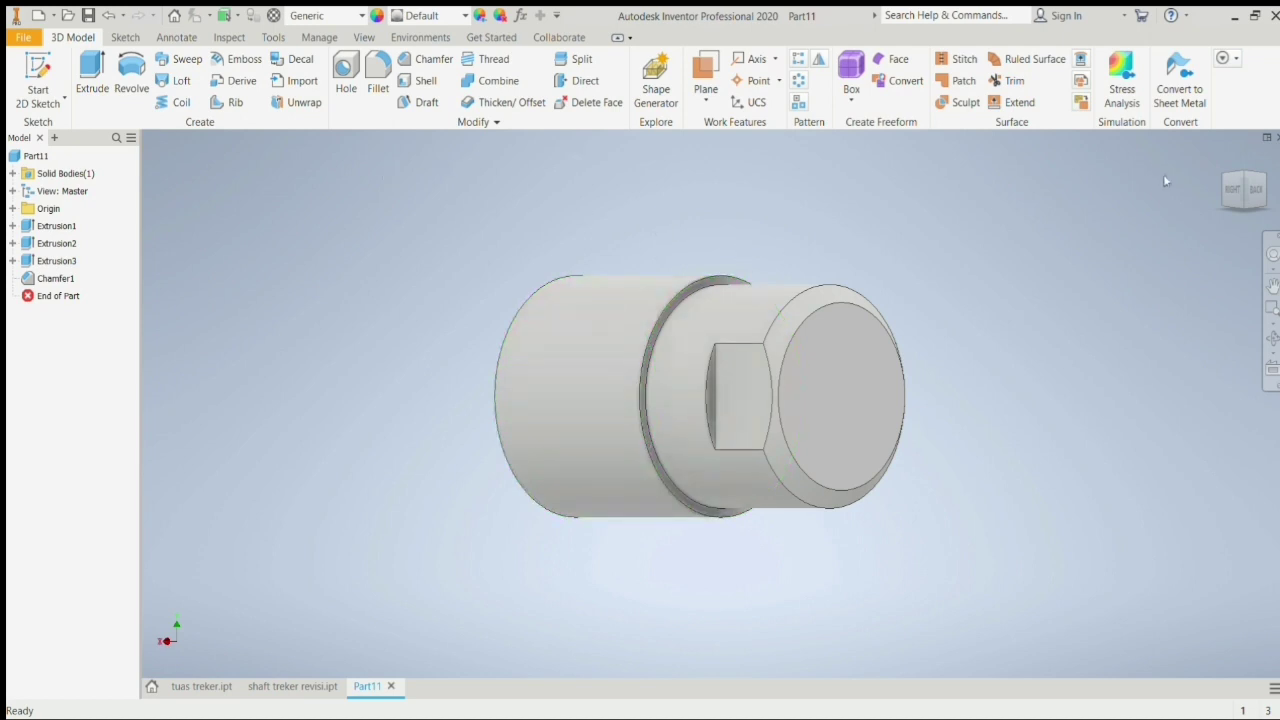
- Start a sketch on the larger section's end face, opposite the flats, and draw a centred 22 mm circle
left_click(1233, 190)
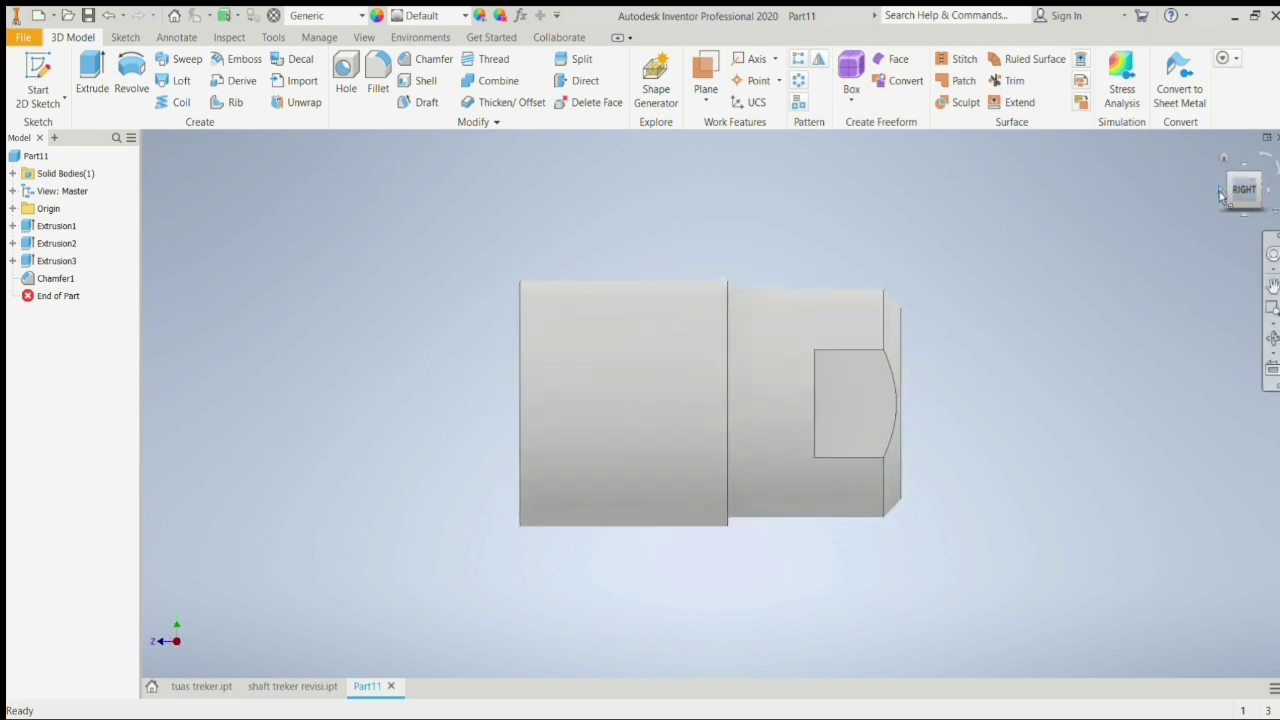
left_click(1220, 196)
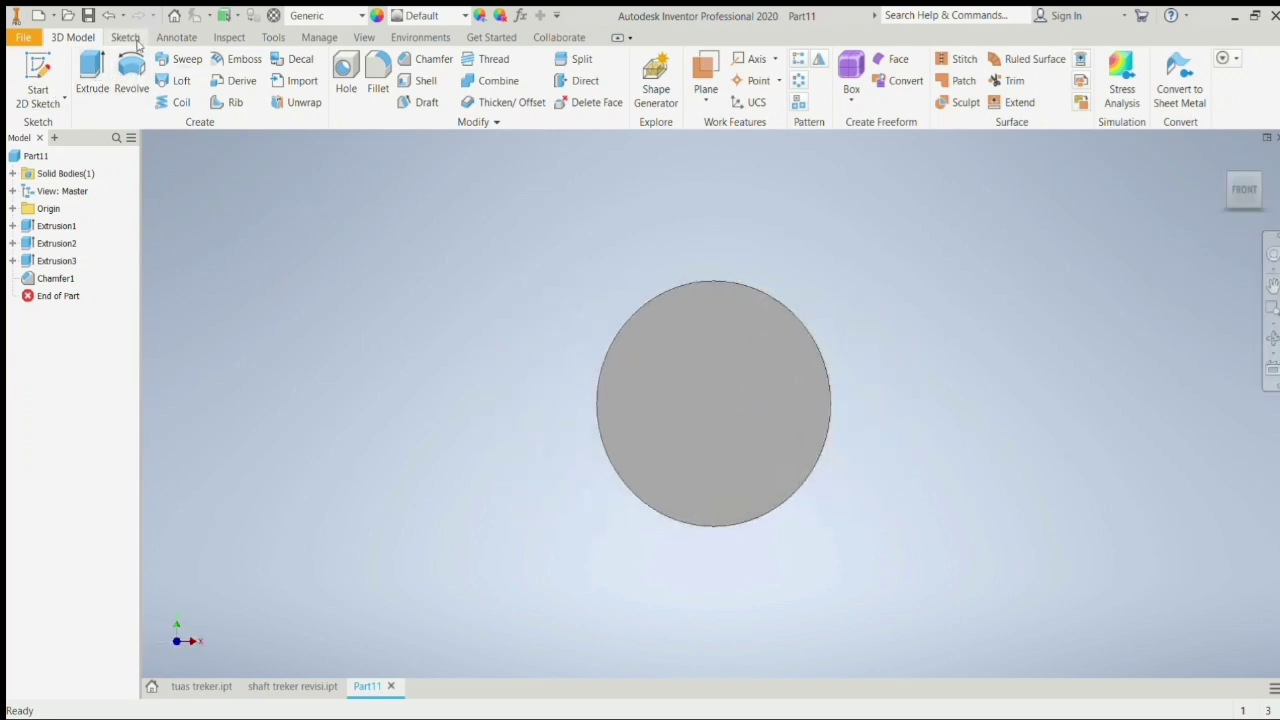
left_click(713, 418)
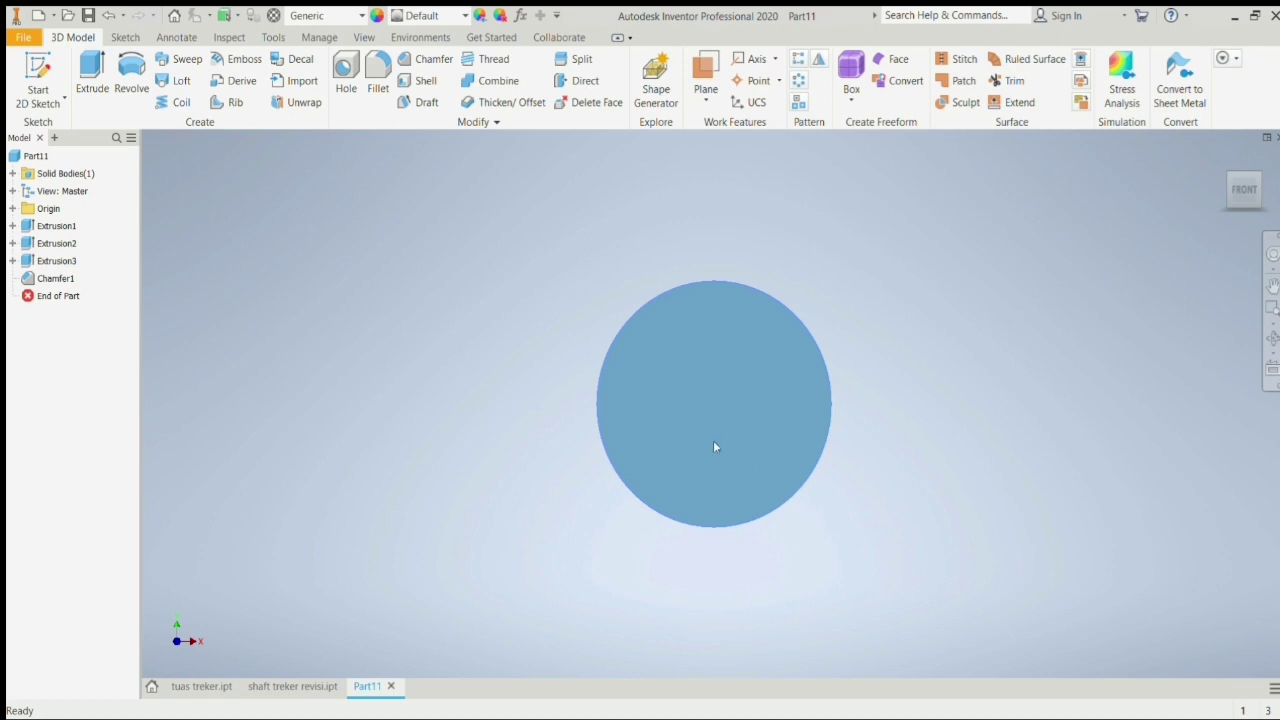
key("s")
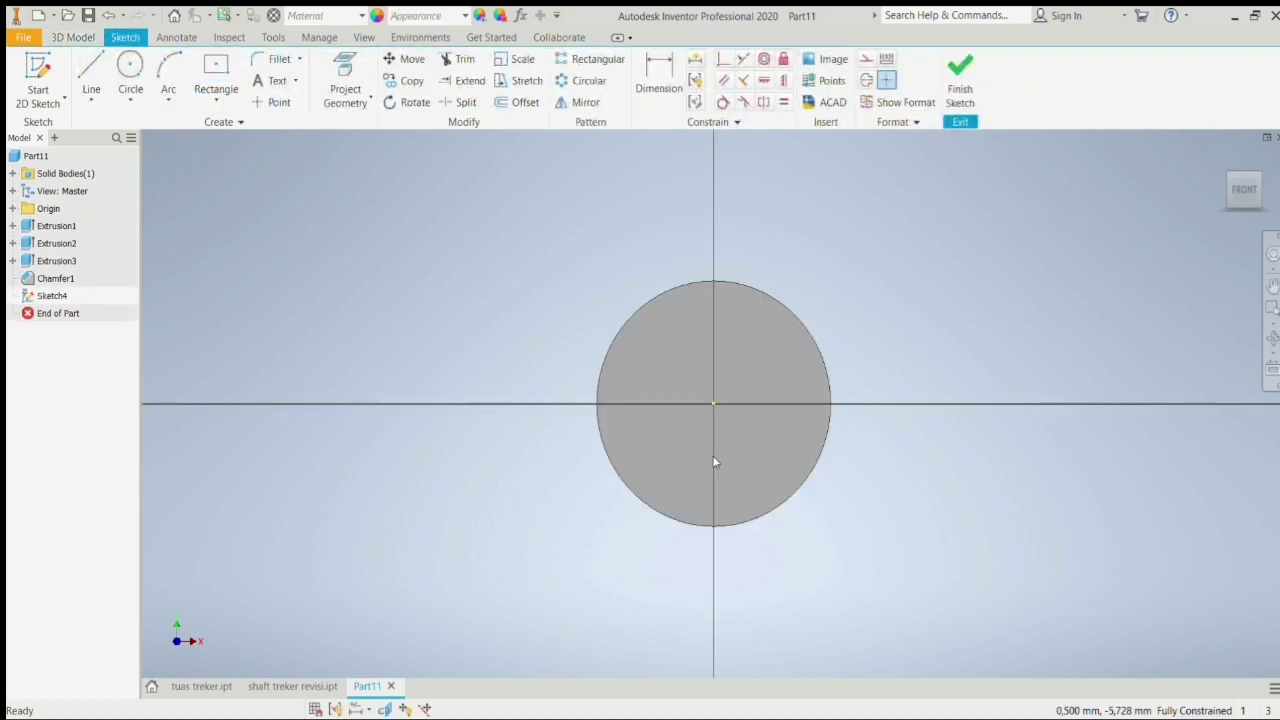
left_click(130, 72)
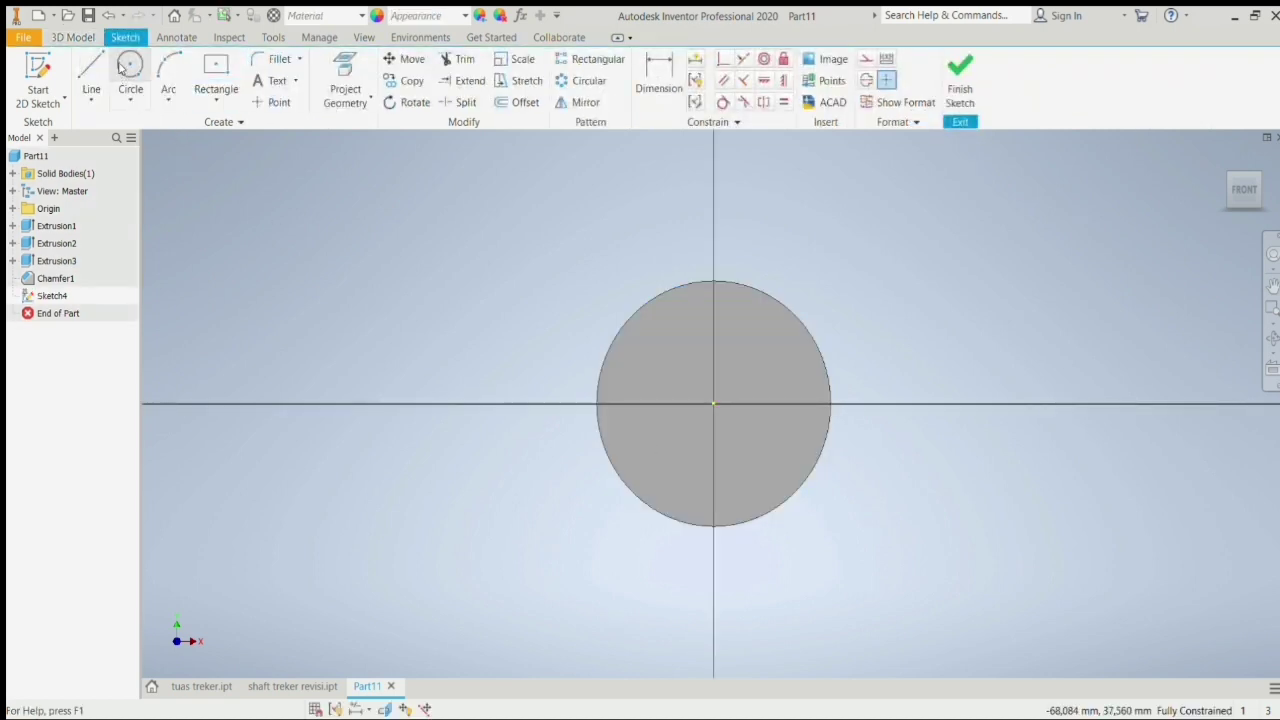
left_click(713, 403)
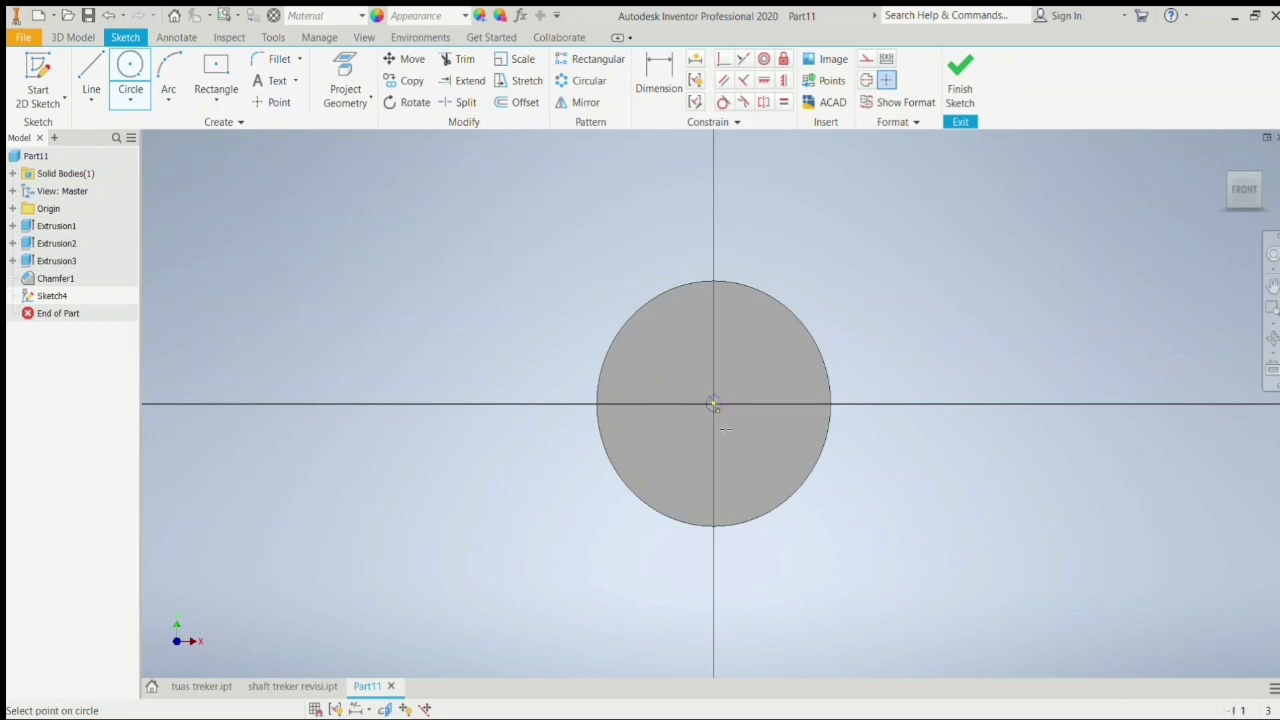
left_click(760, 488)
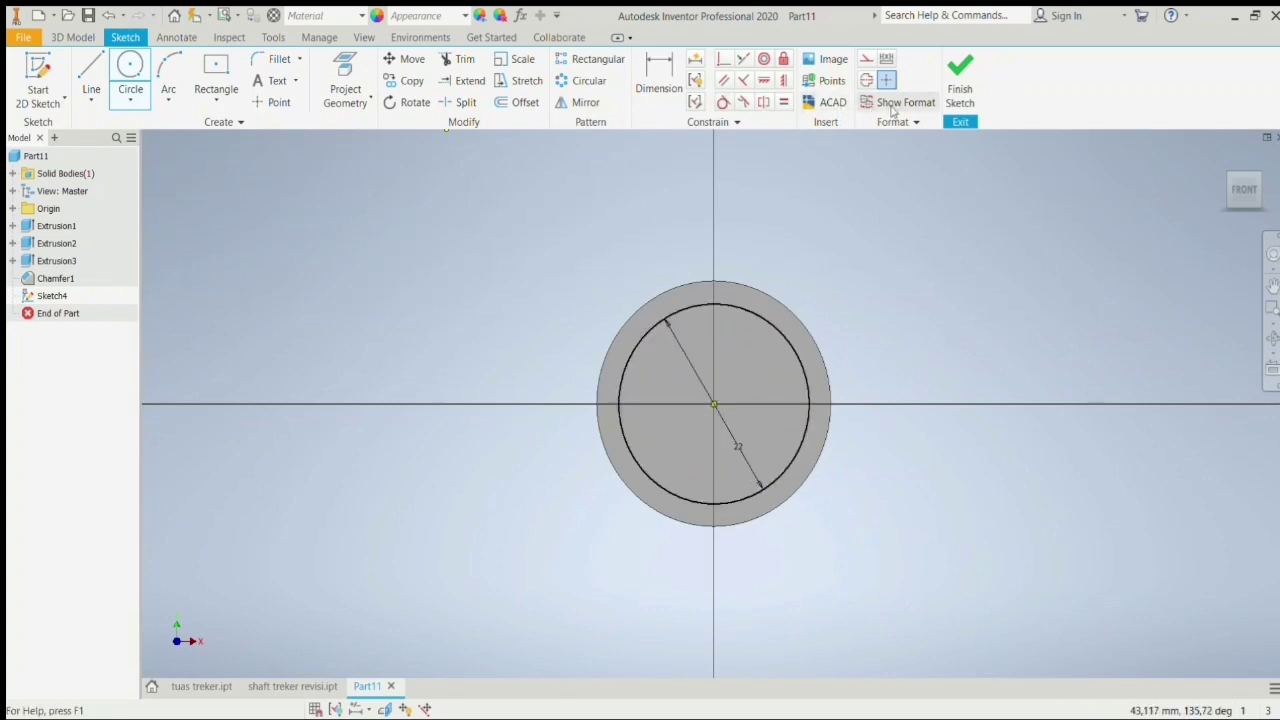
- Finish the sketch and cut-extrude the 22 mm circle partway into the larger section as a blind recess
left_click(958, 88)
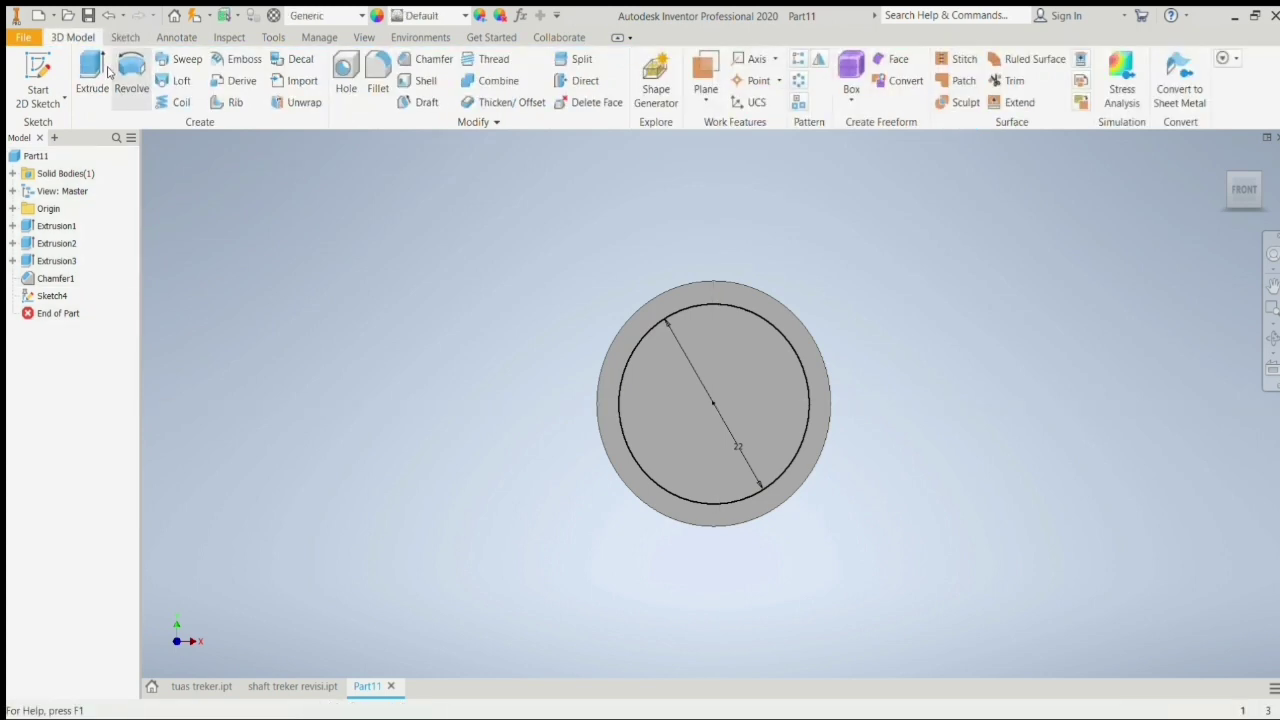
left_click(92, 78)
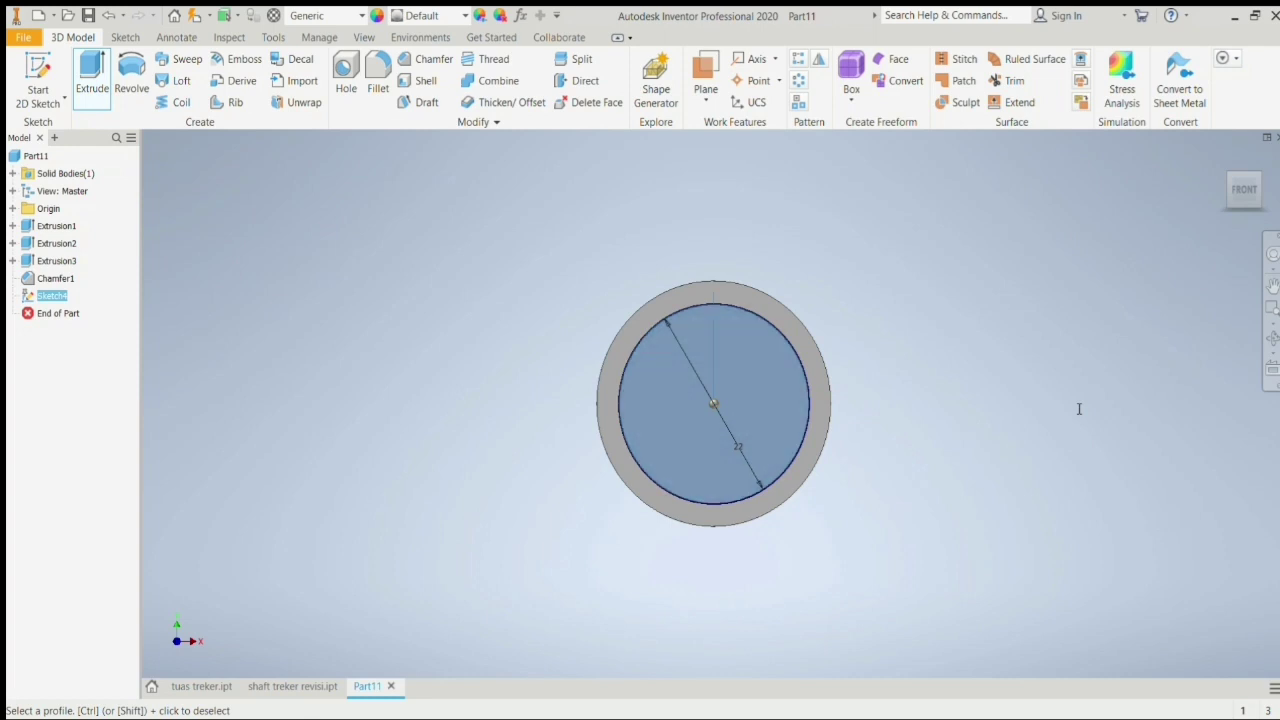
key("Return")
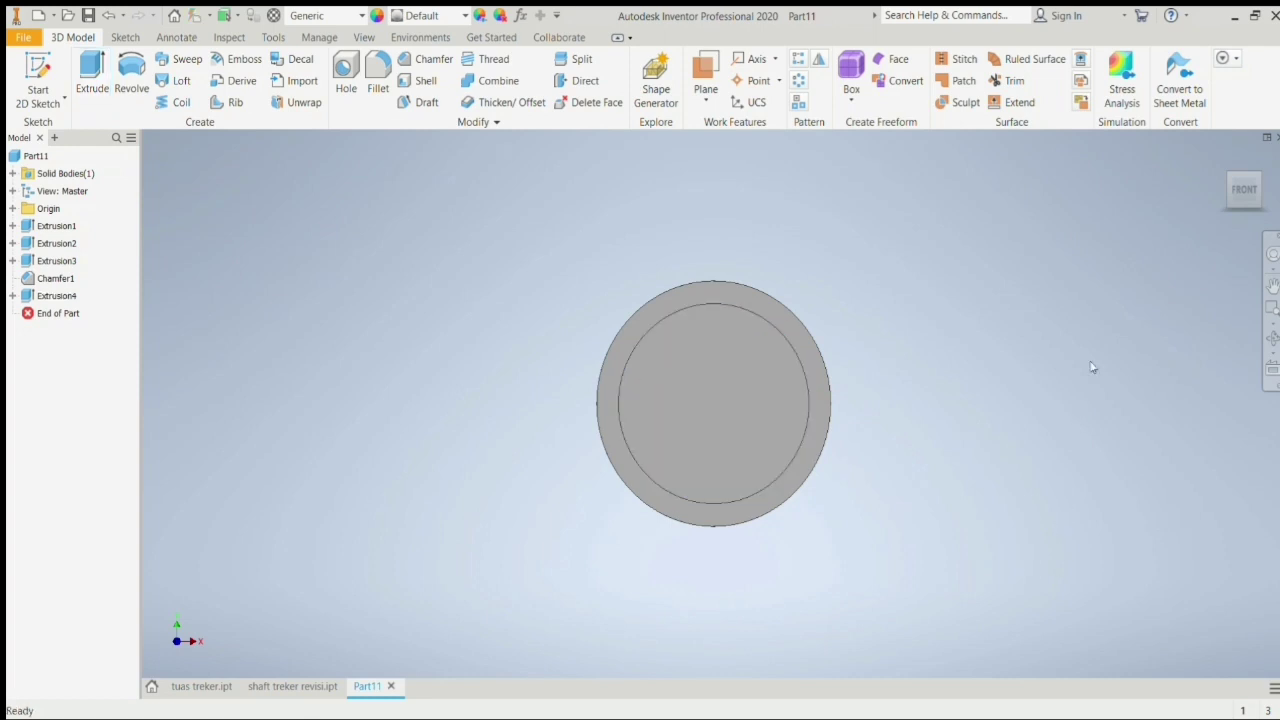
left_click(749, 396)
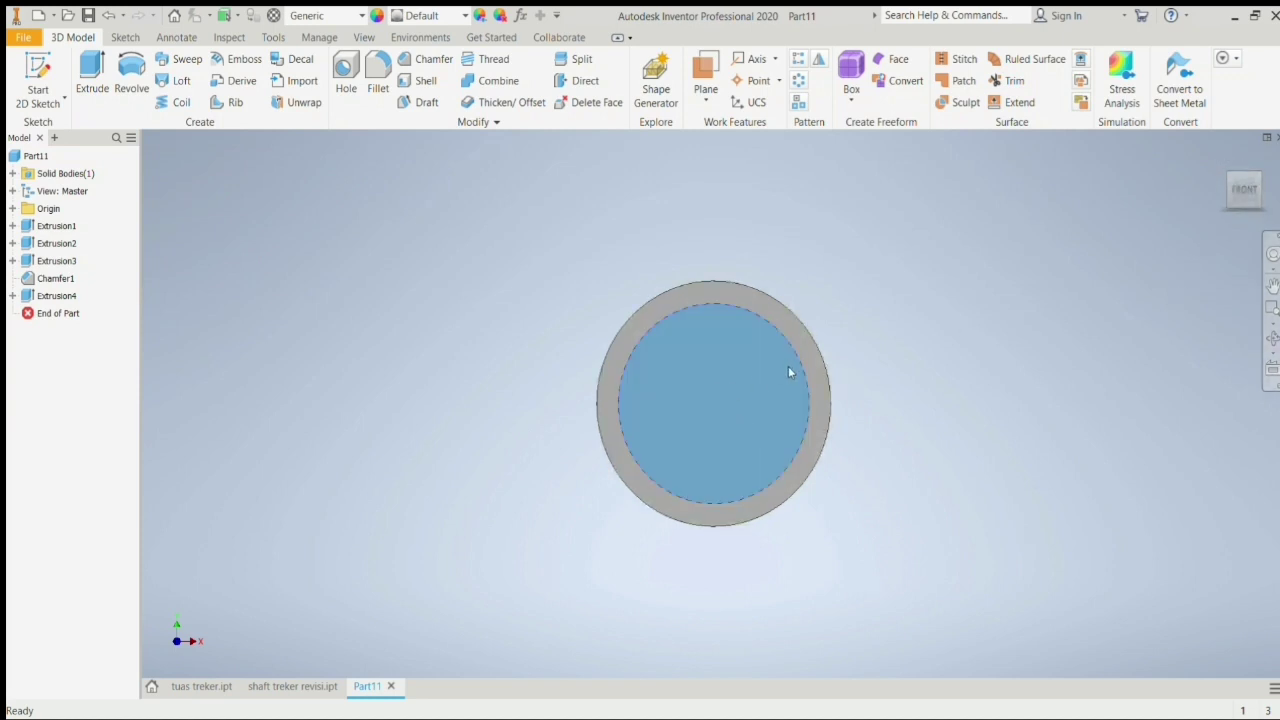
key("s")
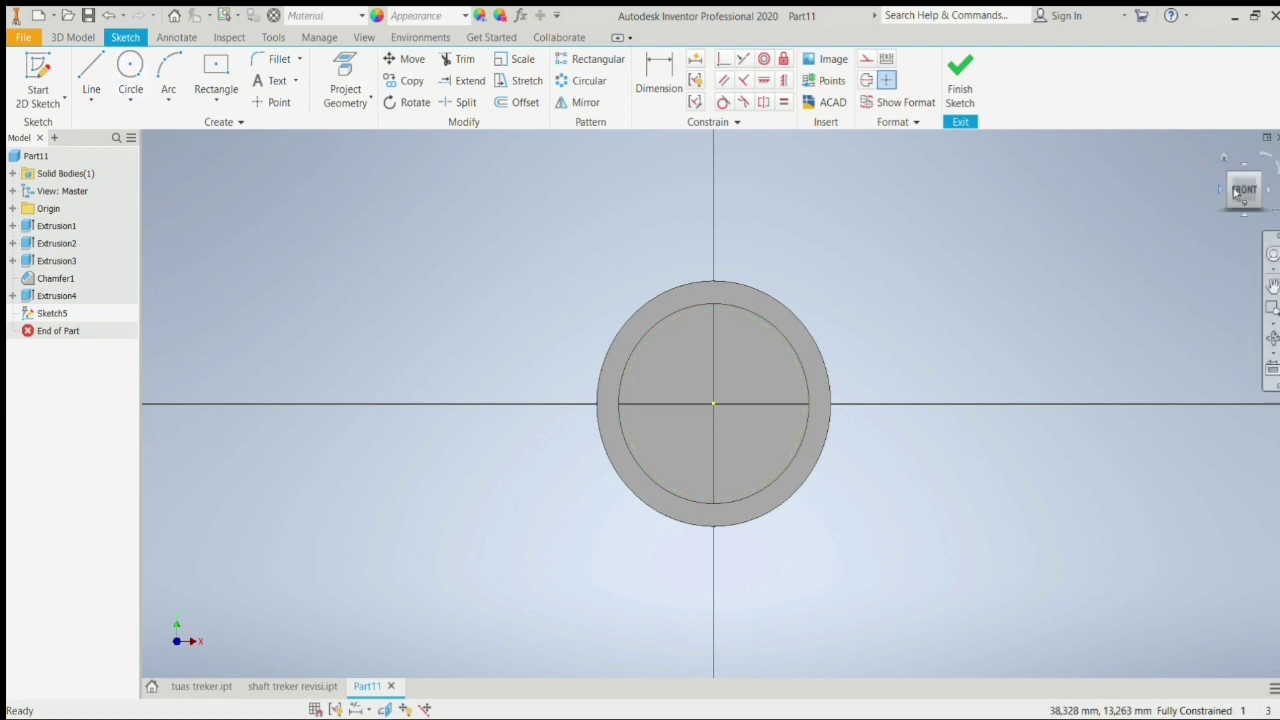
left_click(1267, 192)
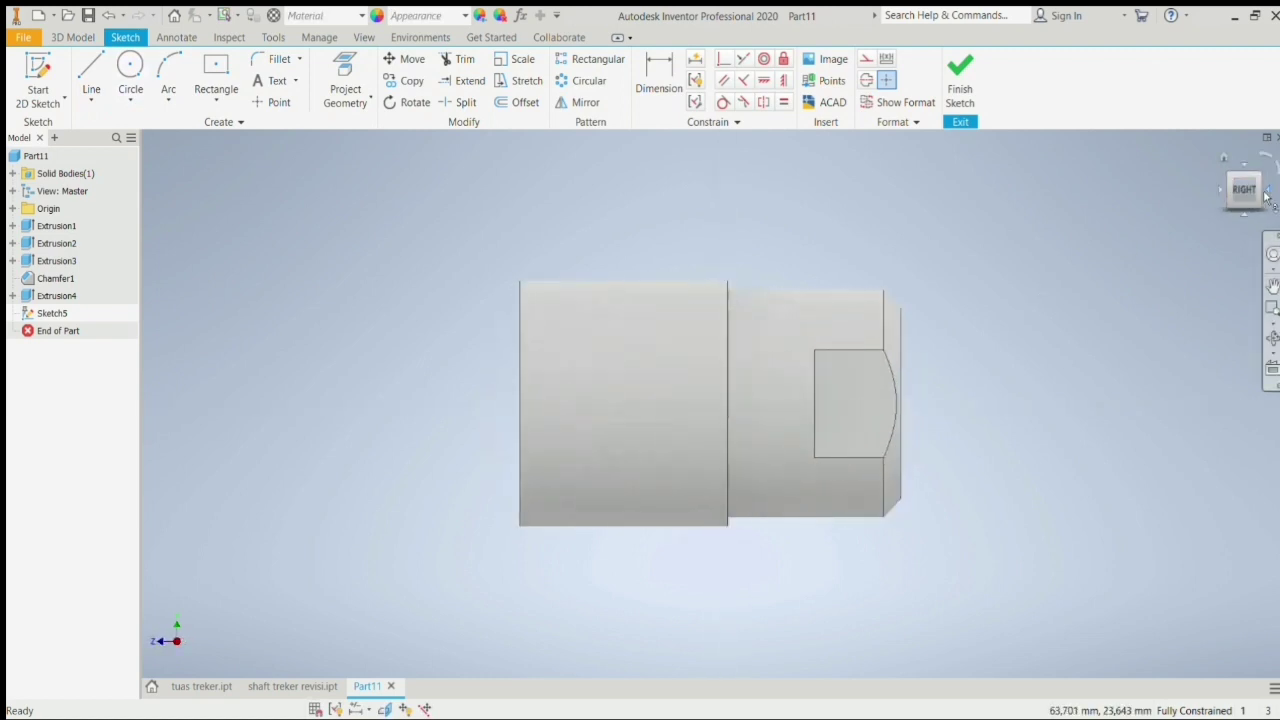
left_click(1267, 192)
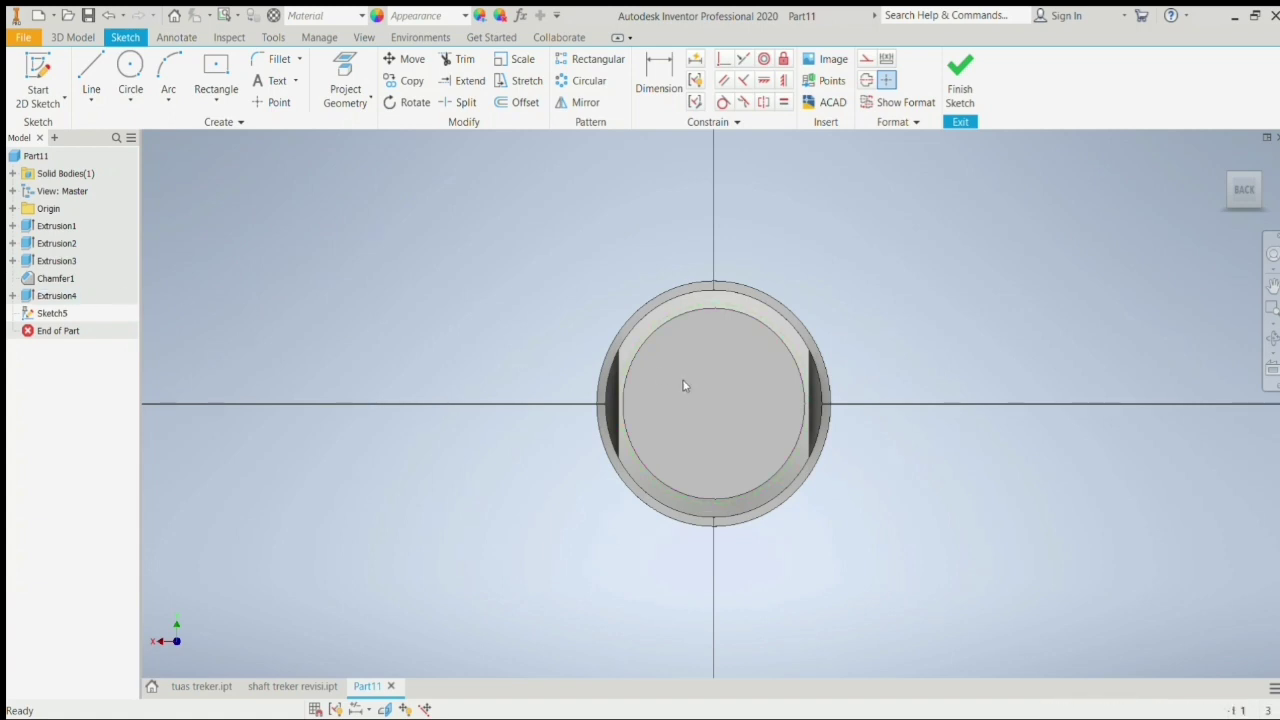
left_click(959, 85)
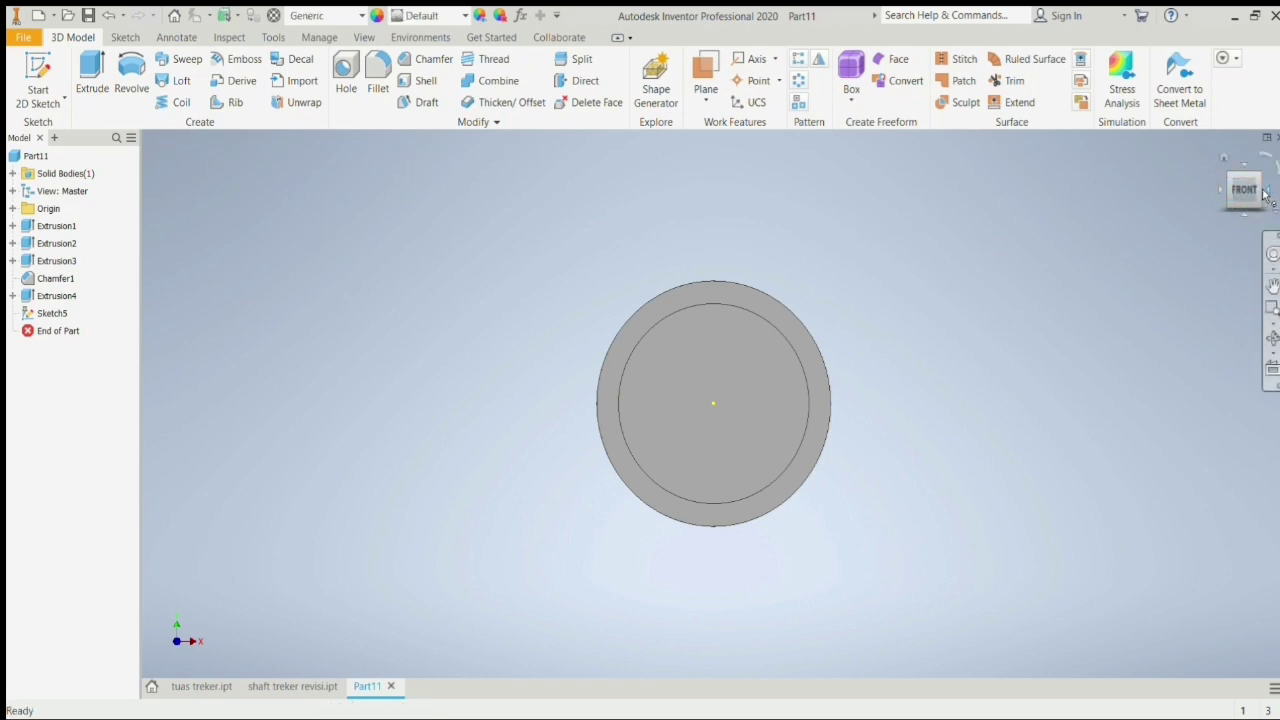
- Start a sketch on the chamfered end face between the flats and draw a centred 12 mm circle
left_click(1264, 196)
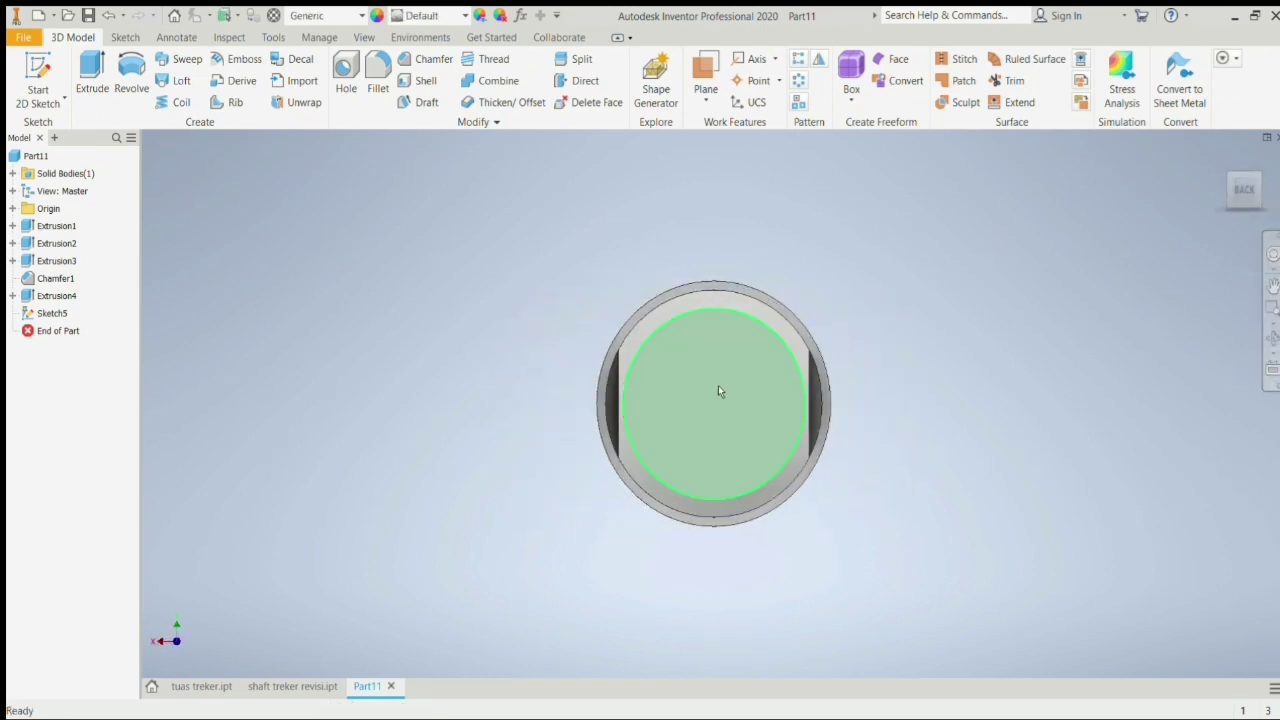
left_click(722, 391)
key("s")
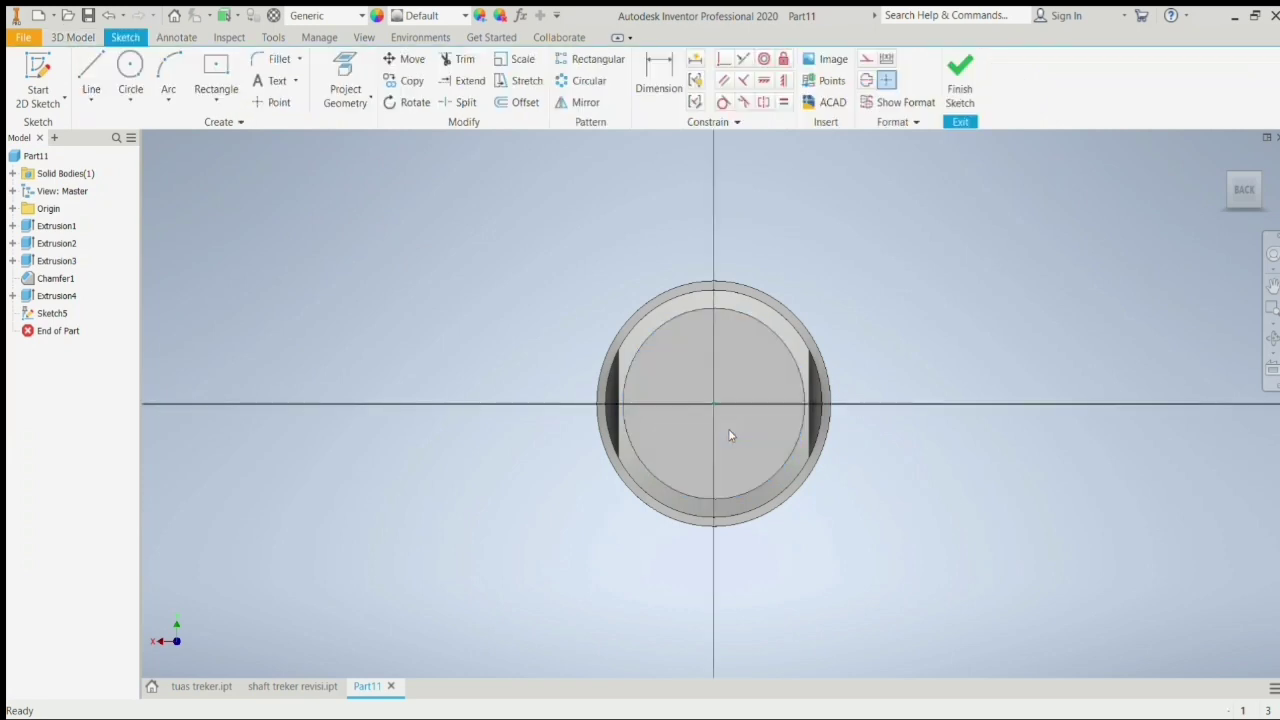
left_click(129, 70)
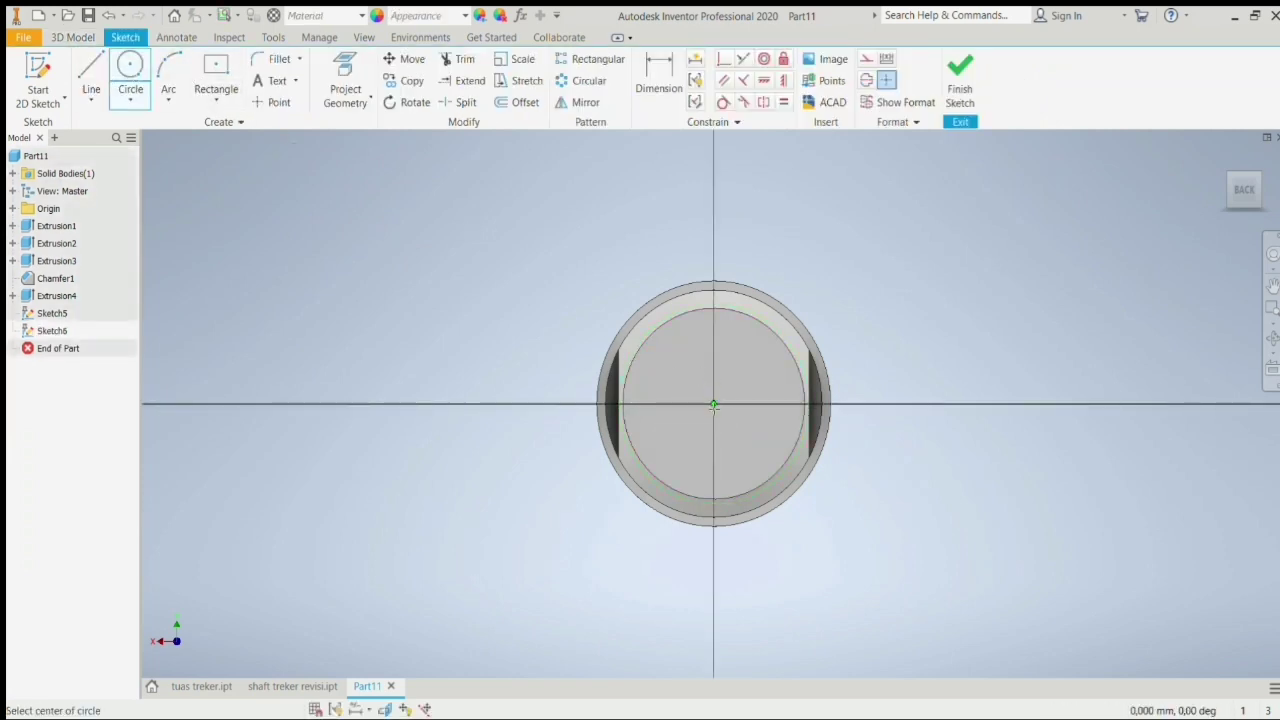
left_click(714, 402)
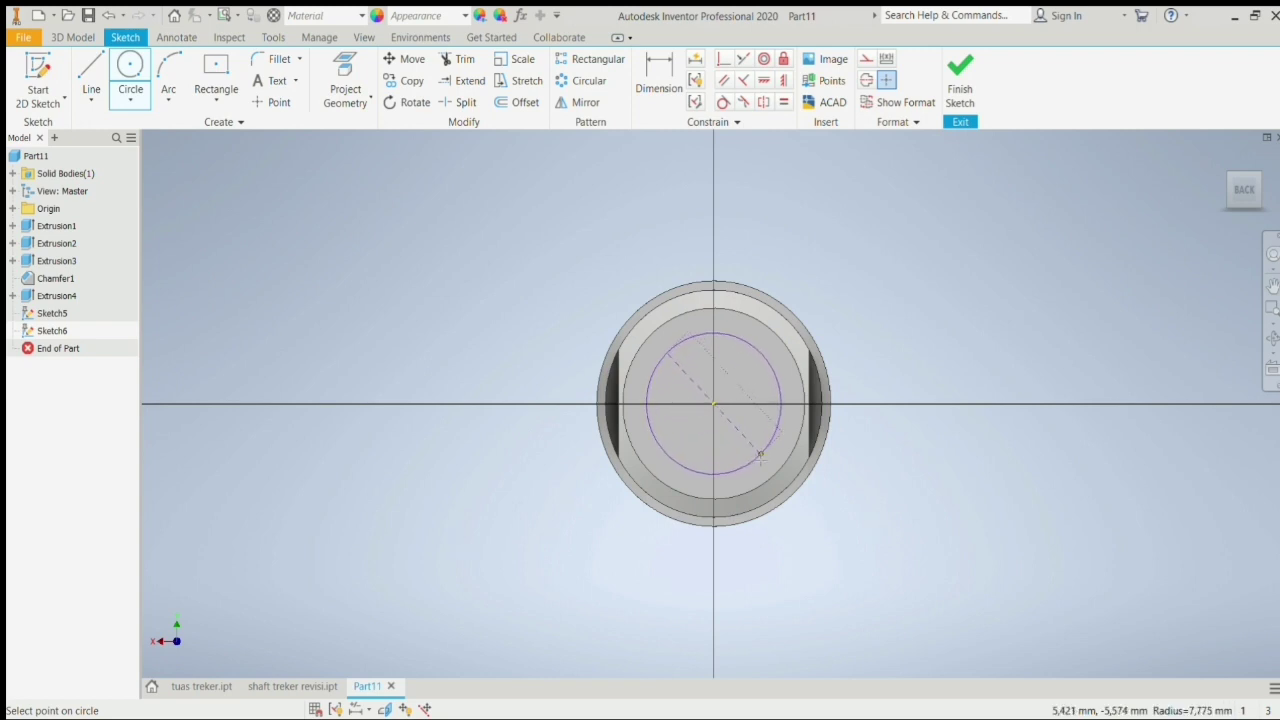
type("12")
key("Return")
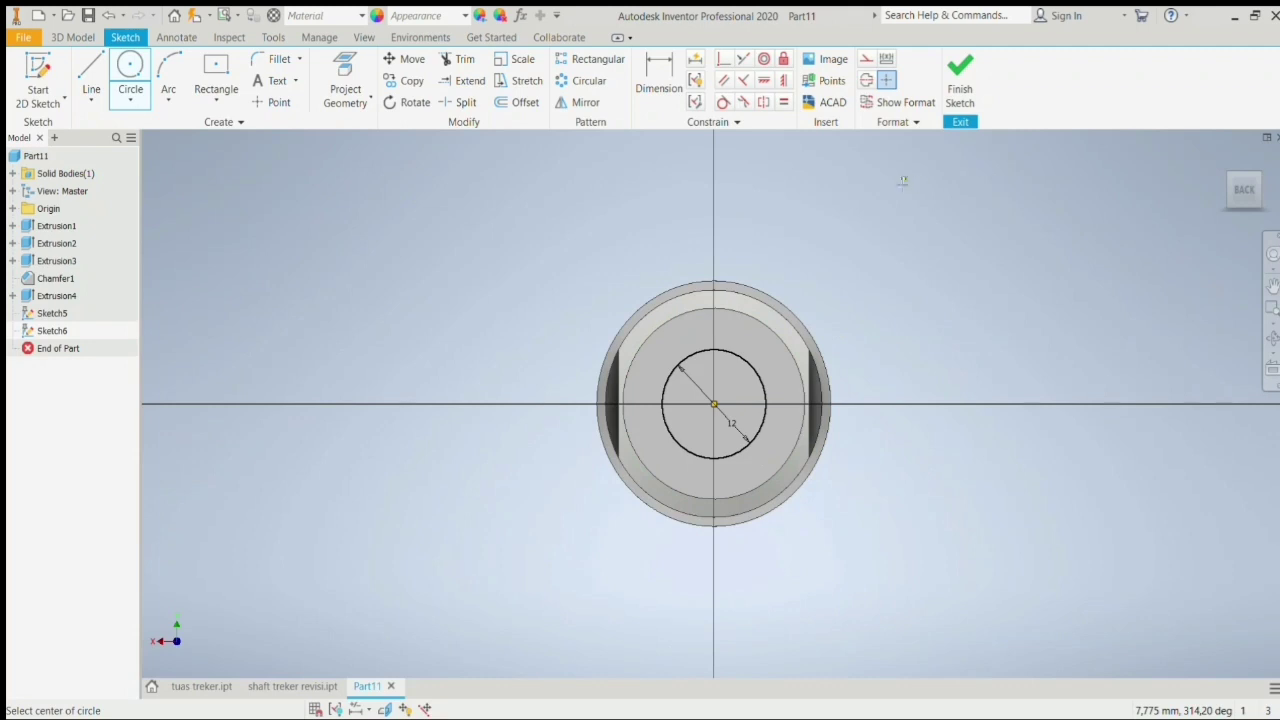
- Finish the sketch and cut-extrude the 12 mm circle through the shaft end into the recess
left_click(960, 78)
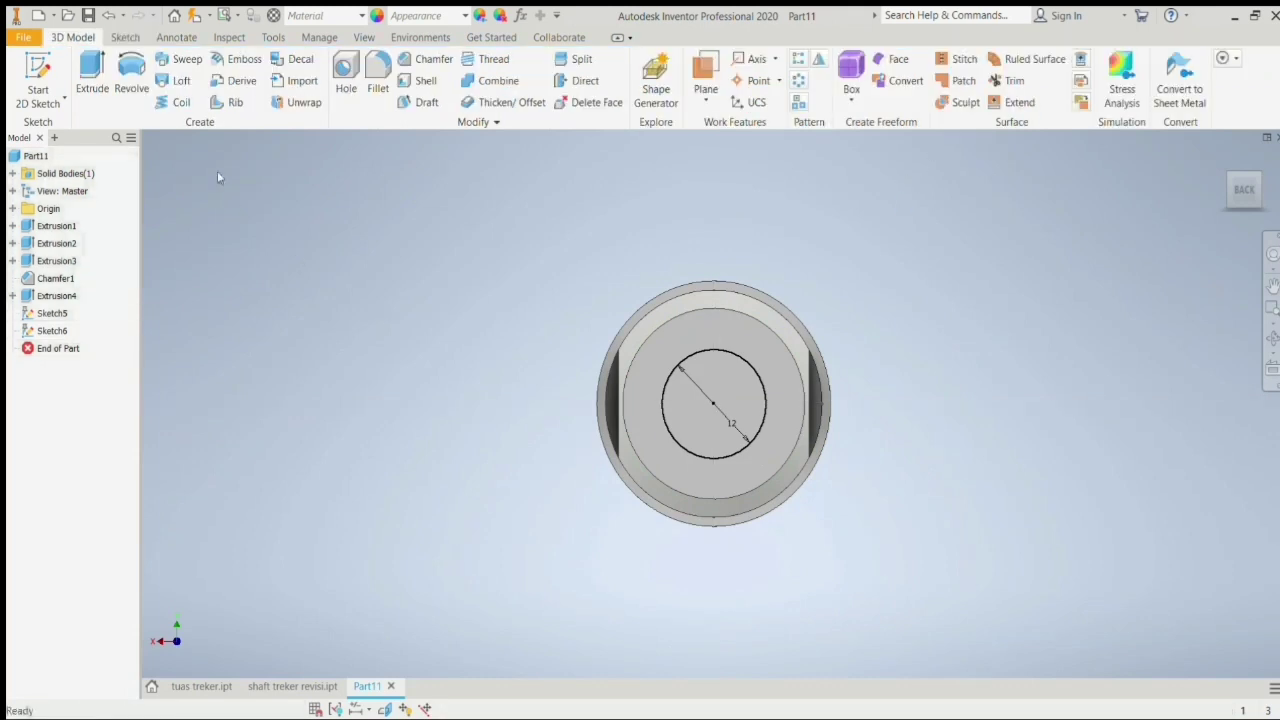
left_click(92, 72)
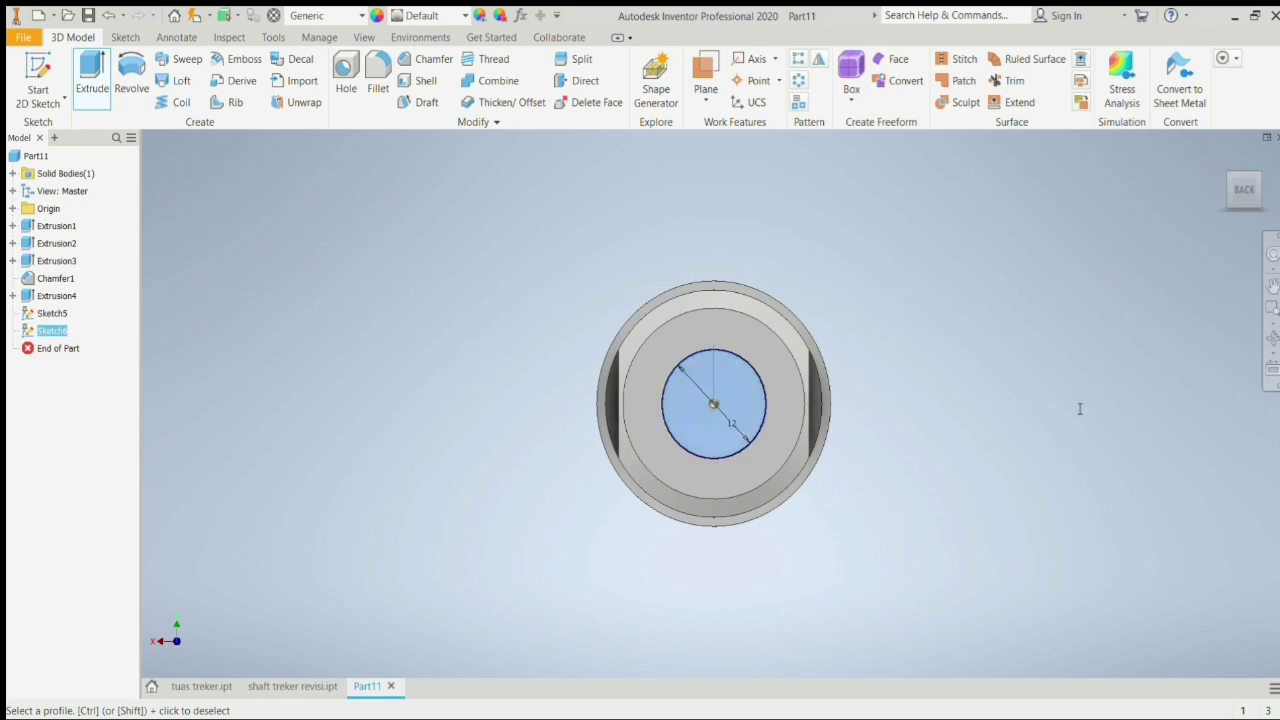
key("Return")
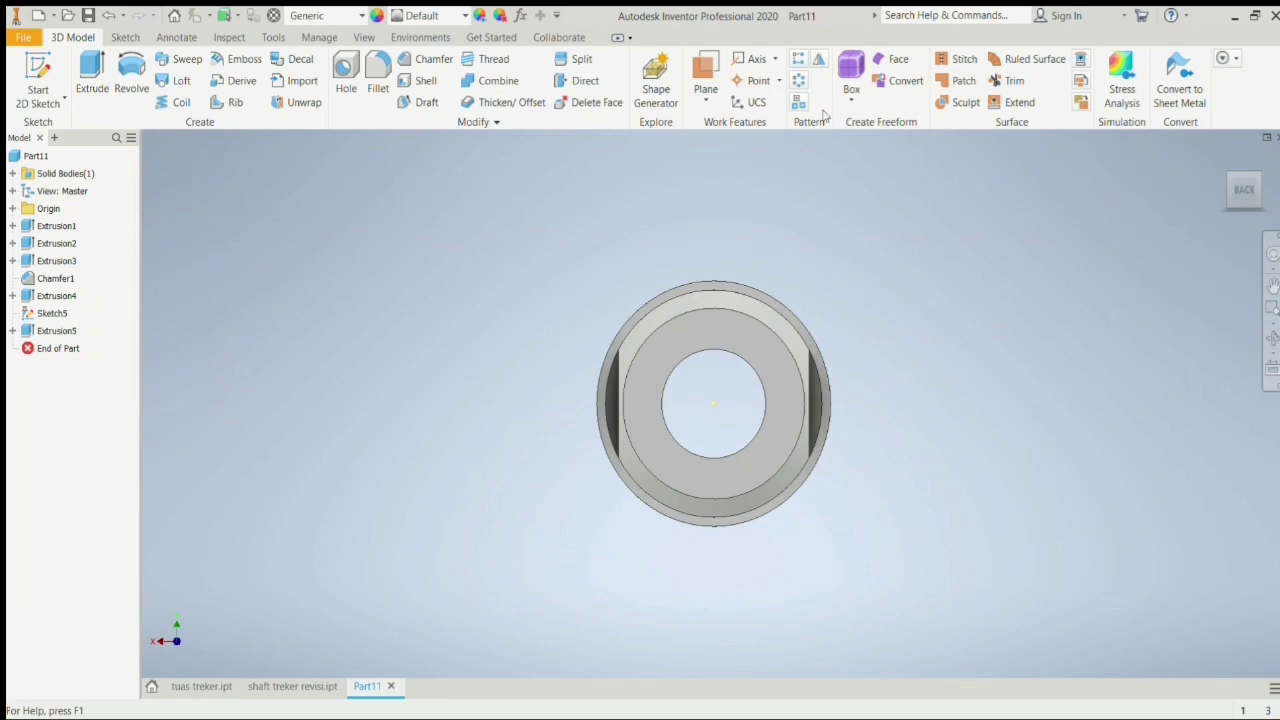
- Add an internal thread to the cylindrical wall of the 12 mm hole in the chamfered end
left_click(1233, 197)
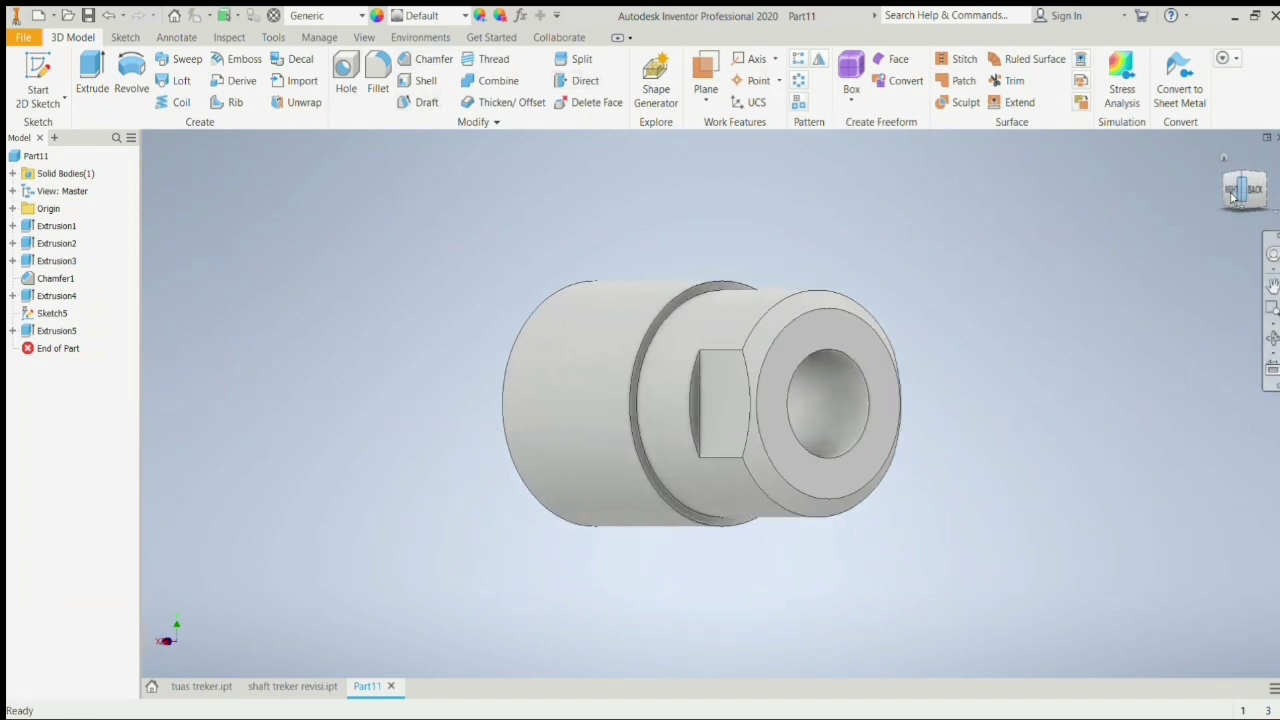
left_click(494, 62)
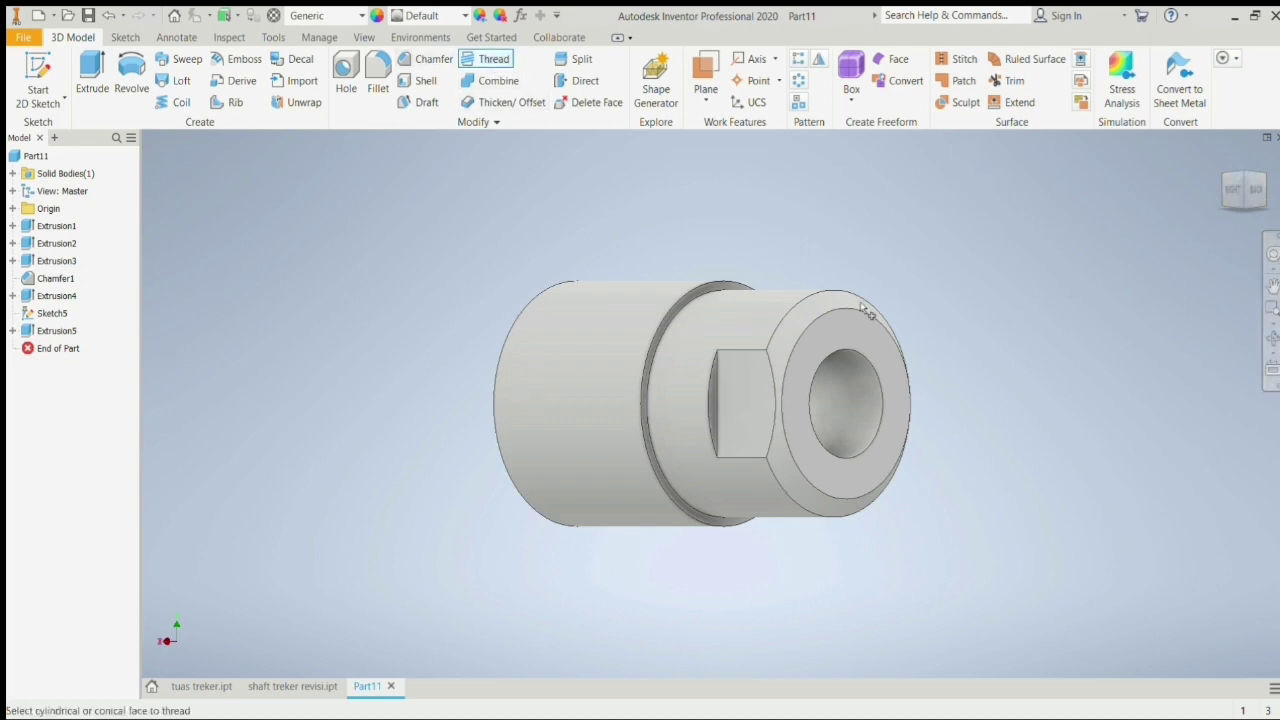
left_click(877, 398)
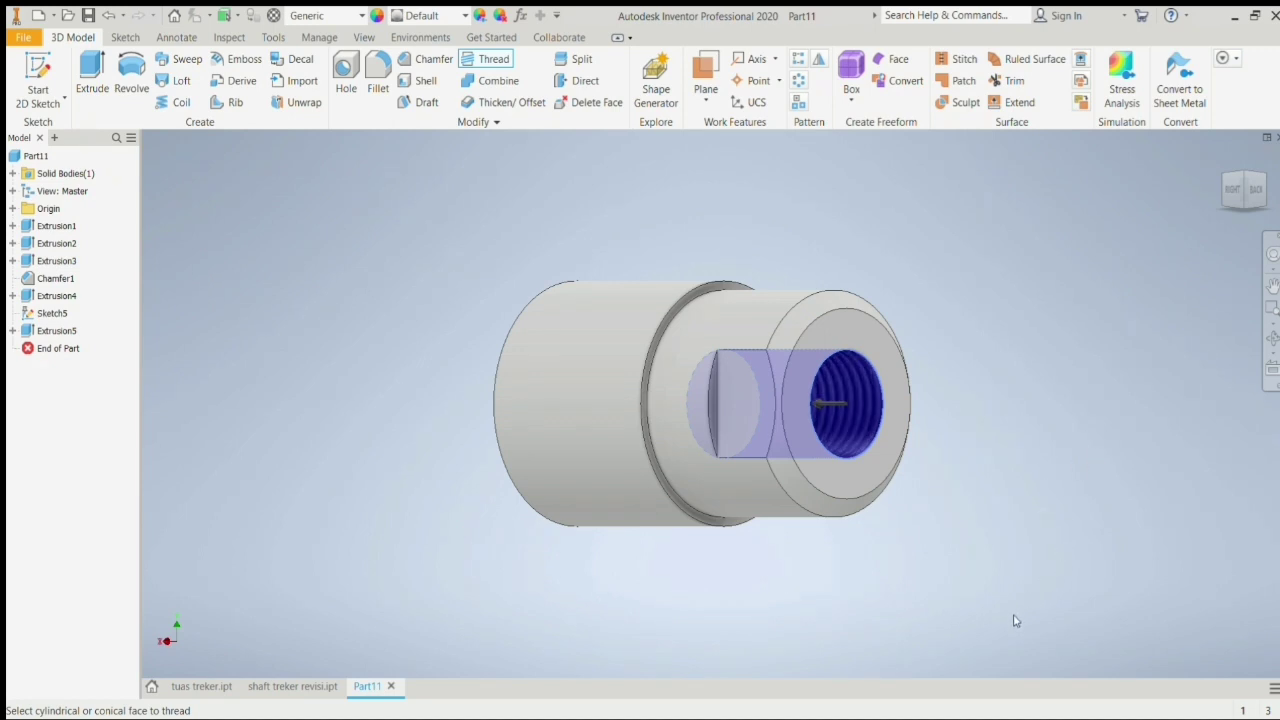
key("Return")
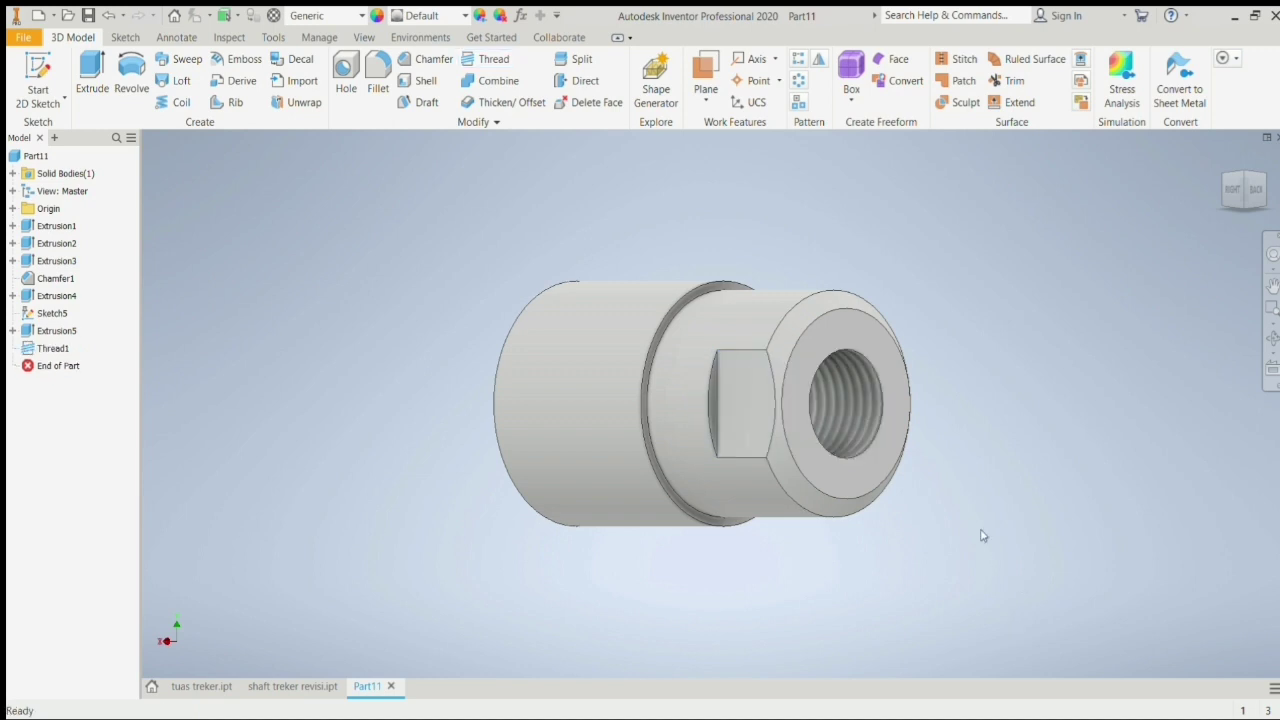
- Add an external thread over the full length of the 27 mm cylindrical body
left_click(1230, 199)
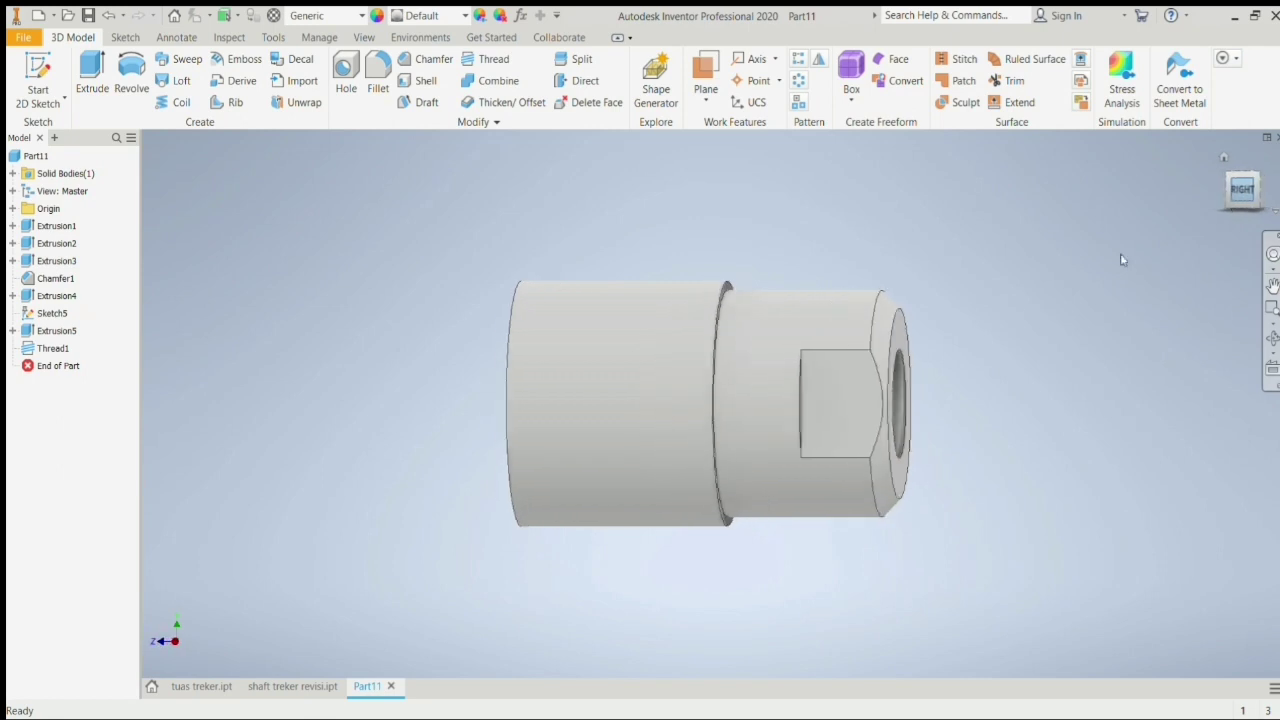
left_click(589, 402)
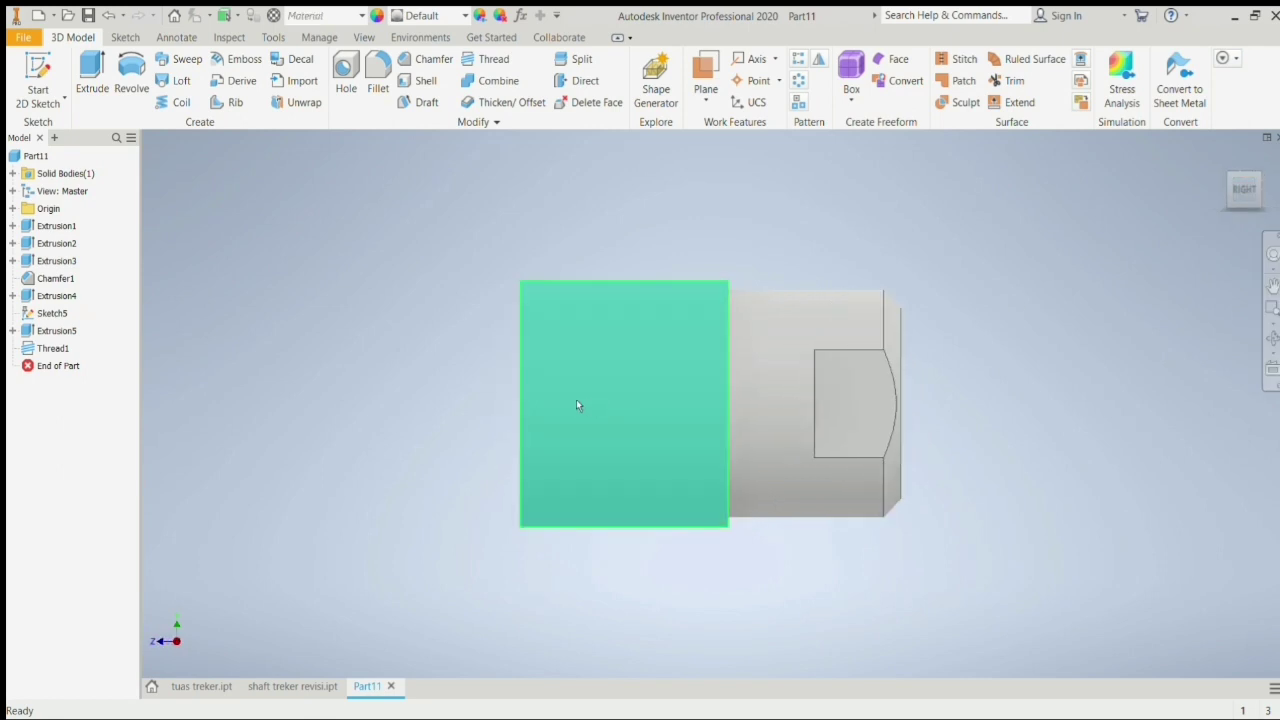
key("Escape")
left_click(472, 64)
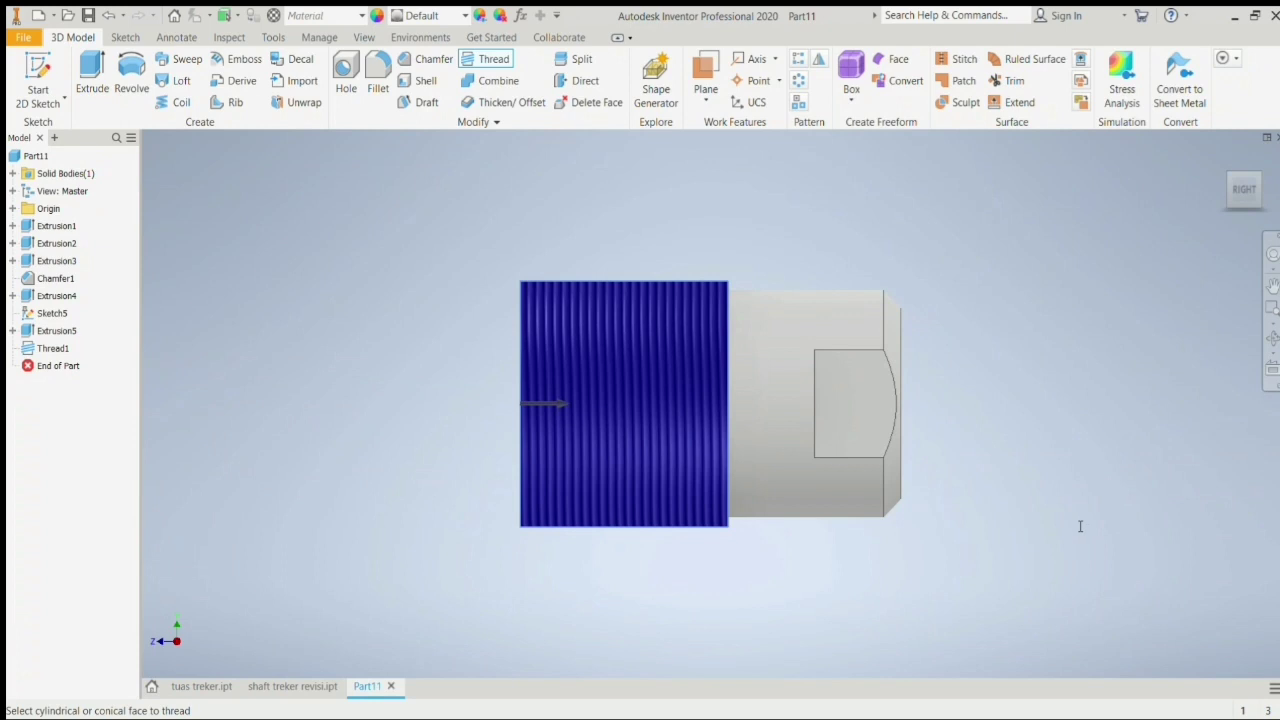
key("Return")
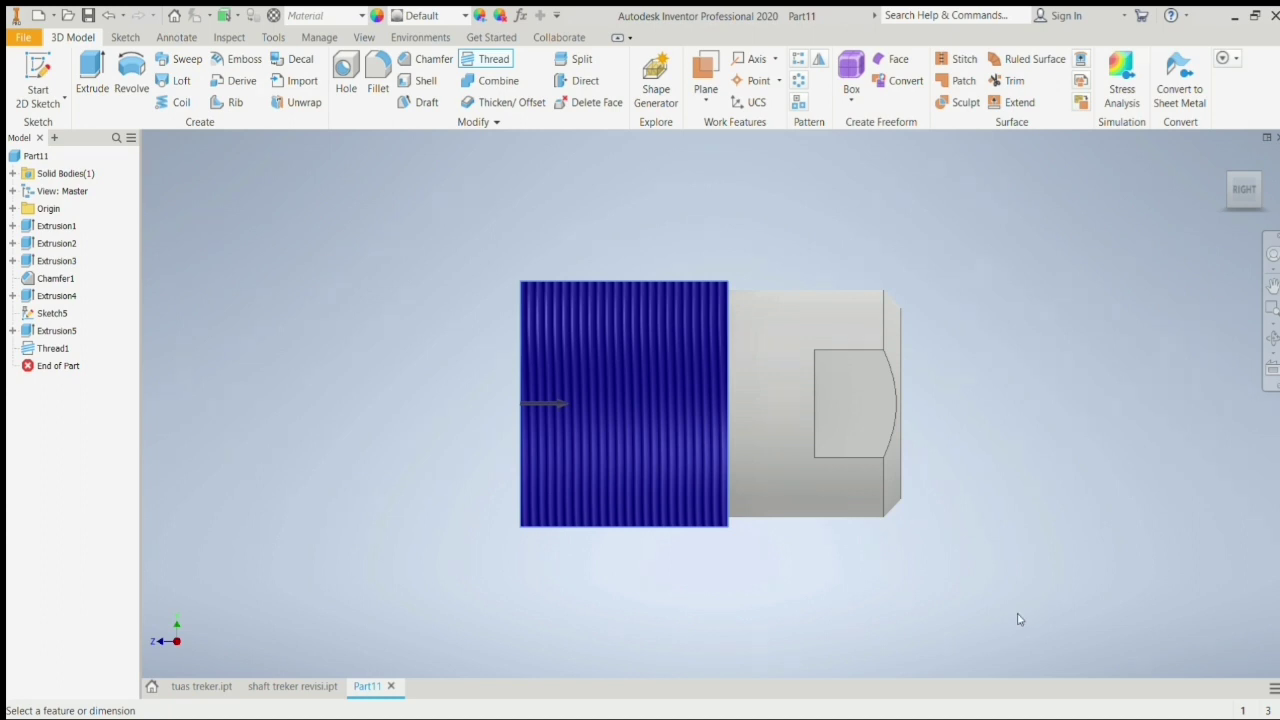
key("Return")
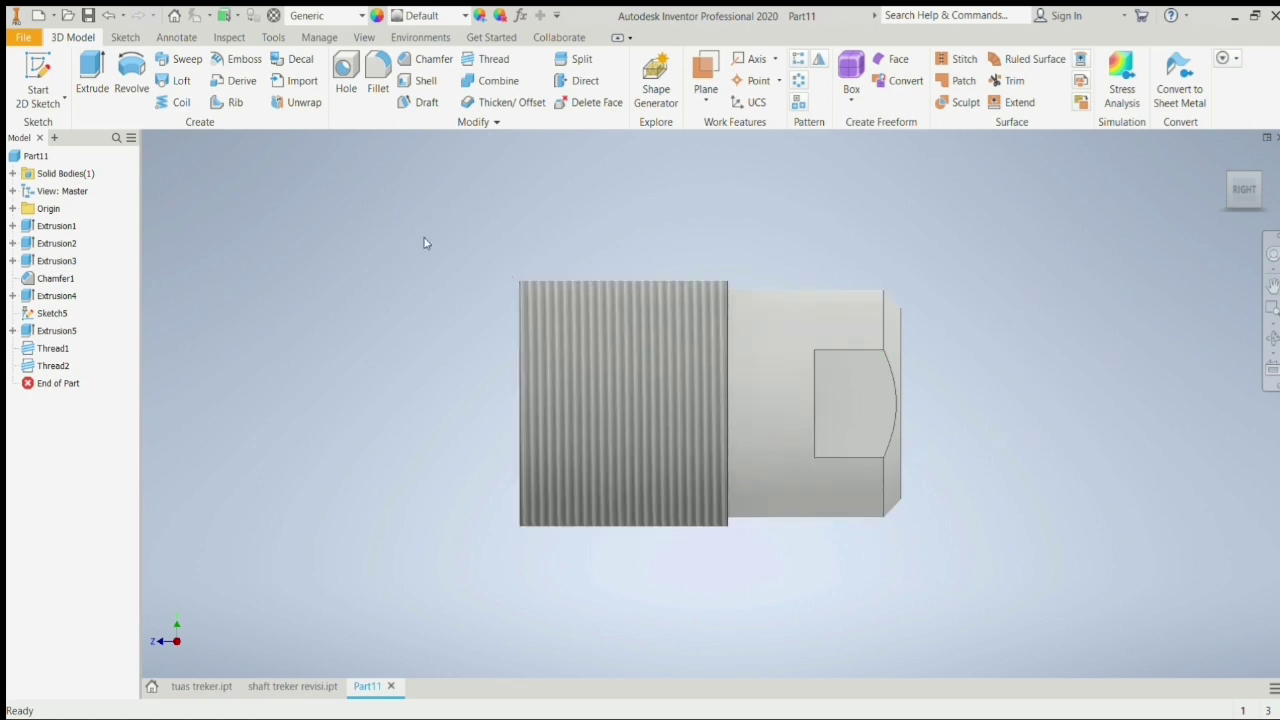
- Chamfer the outer circular edge of the threaded body's recessed end face
left_click(1220, 190)
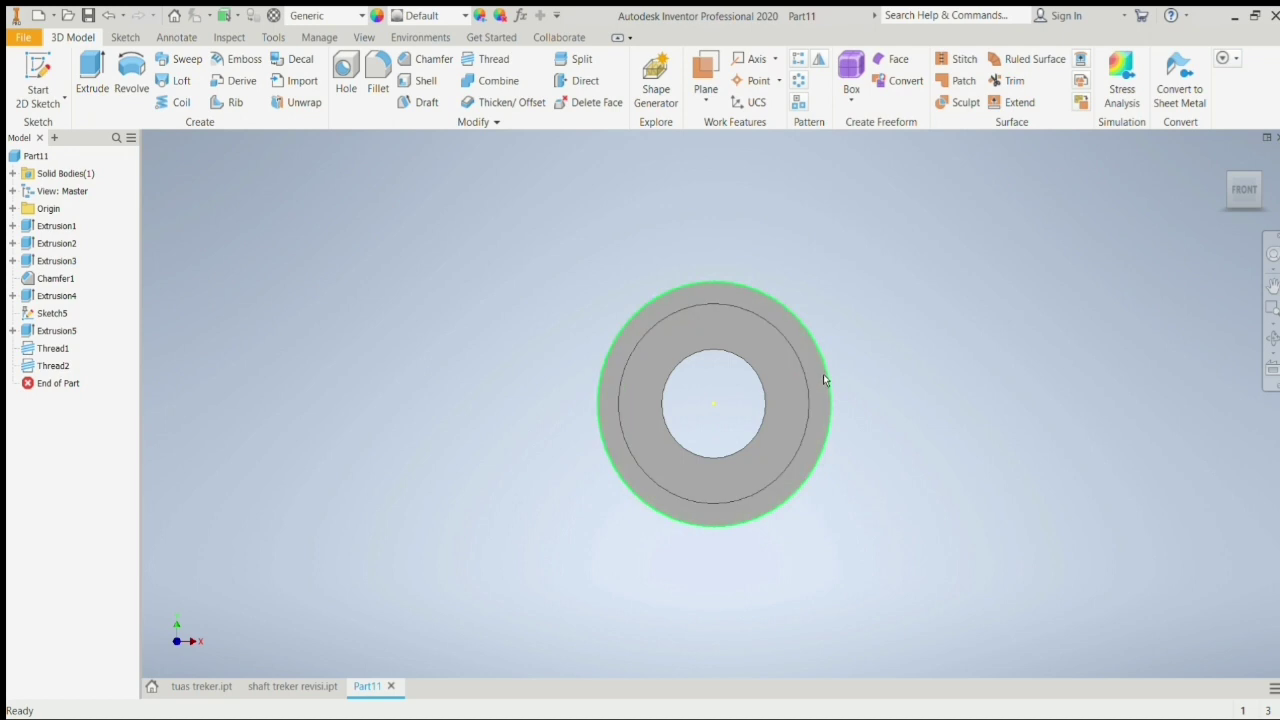
left_click(823, 376)
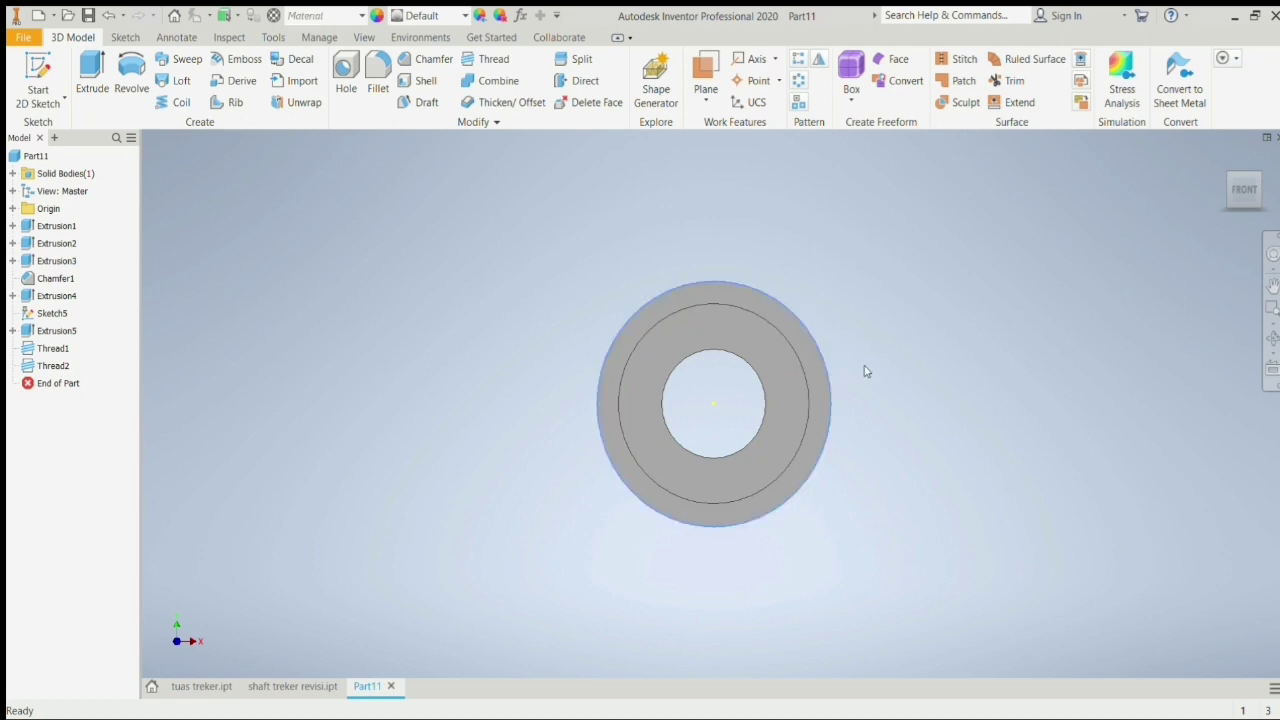
key("ctrl+shift+k")
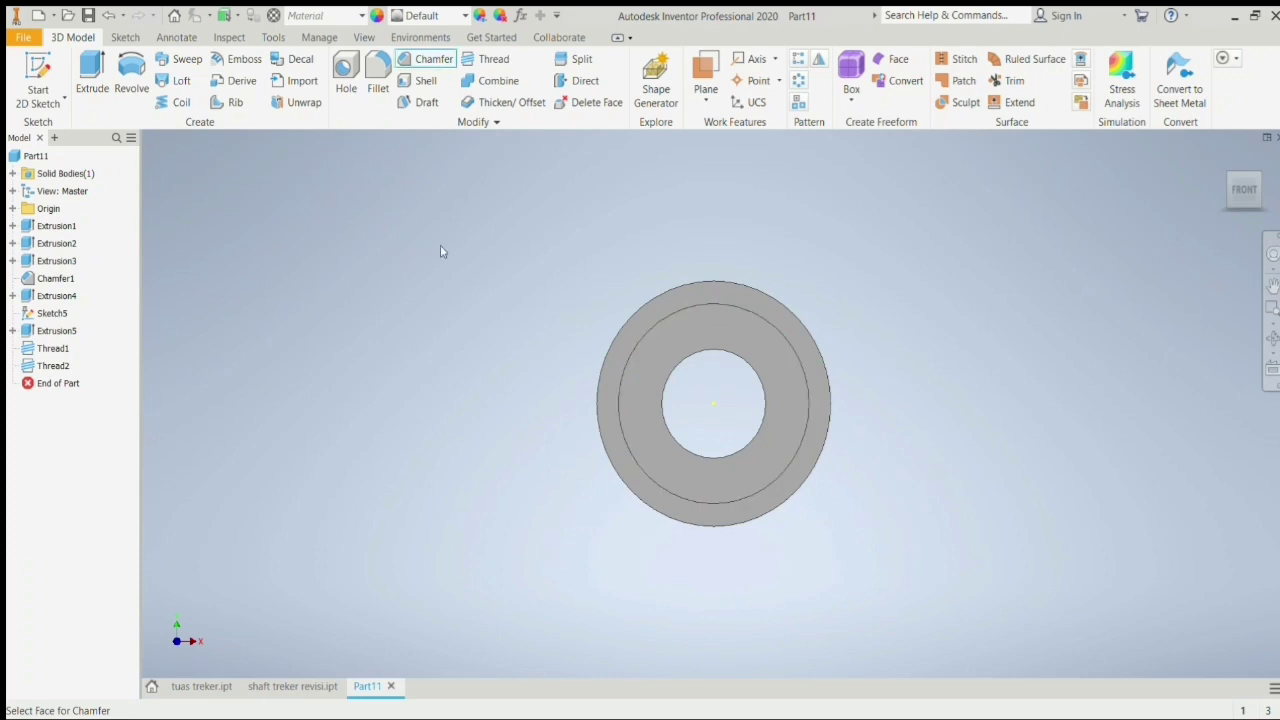
left_click(791, 336)
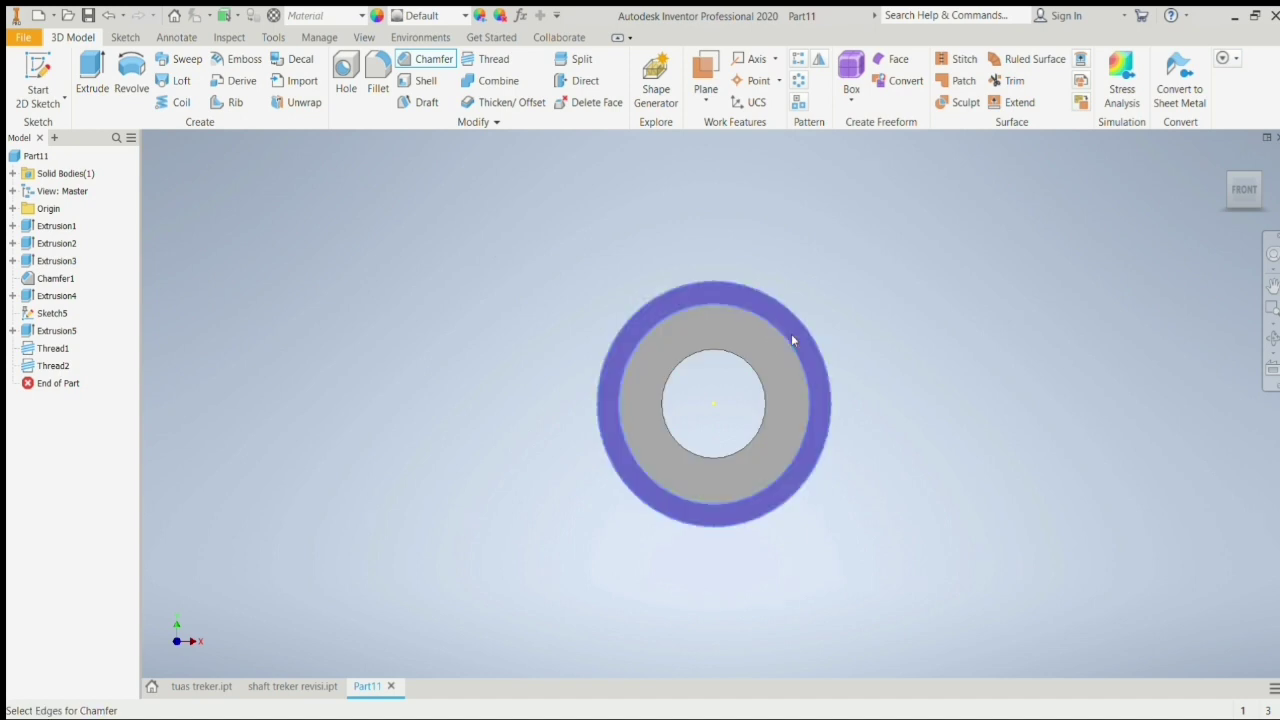
left_click(825, 402)
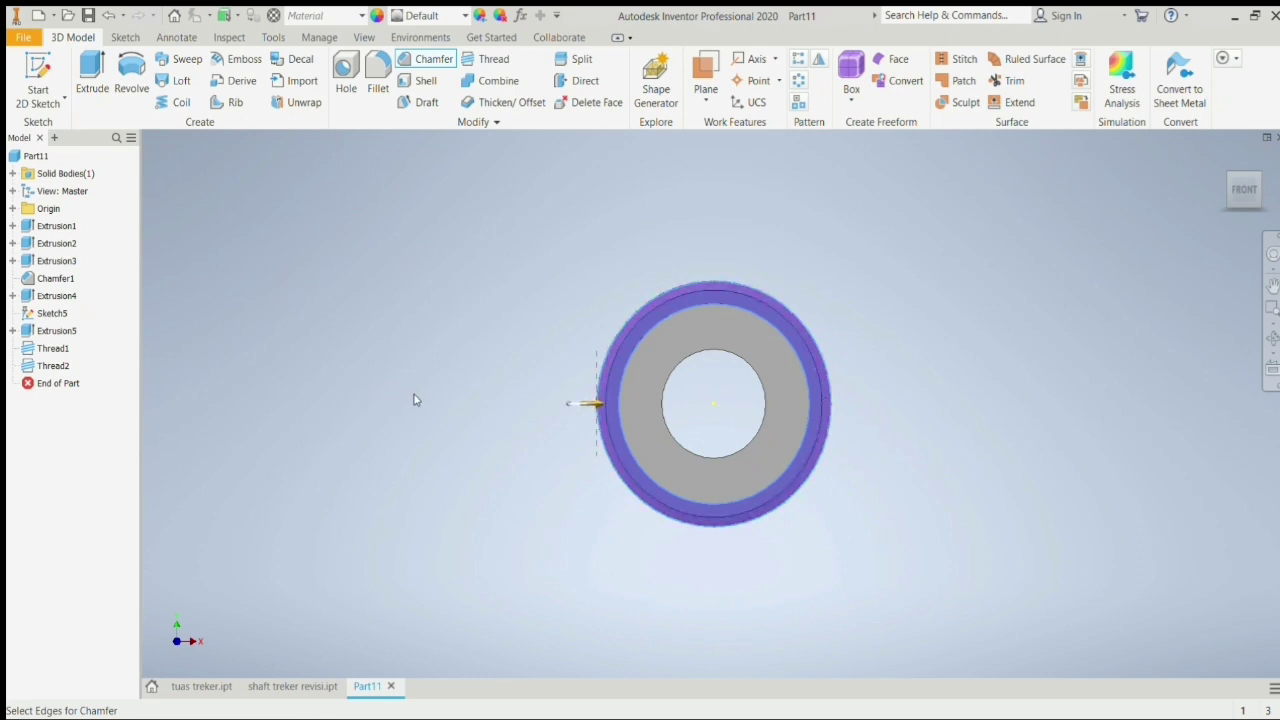
key("Return")
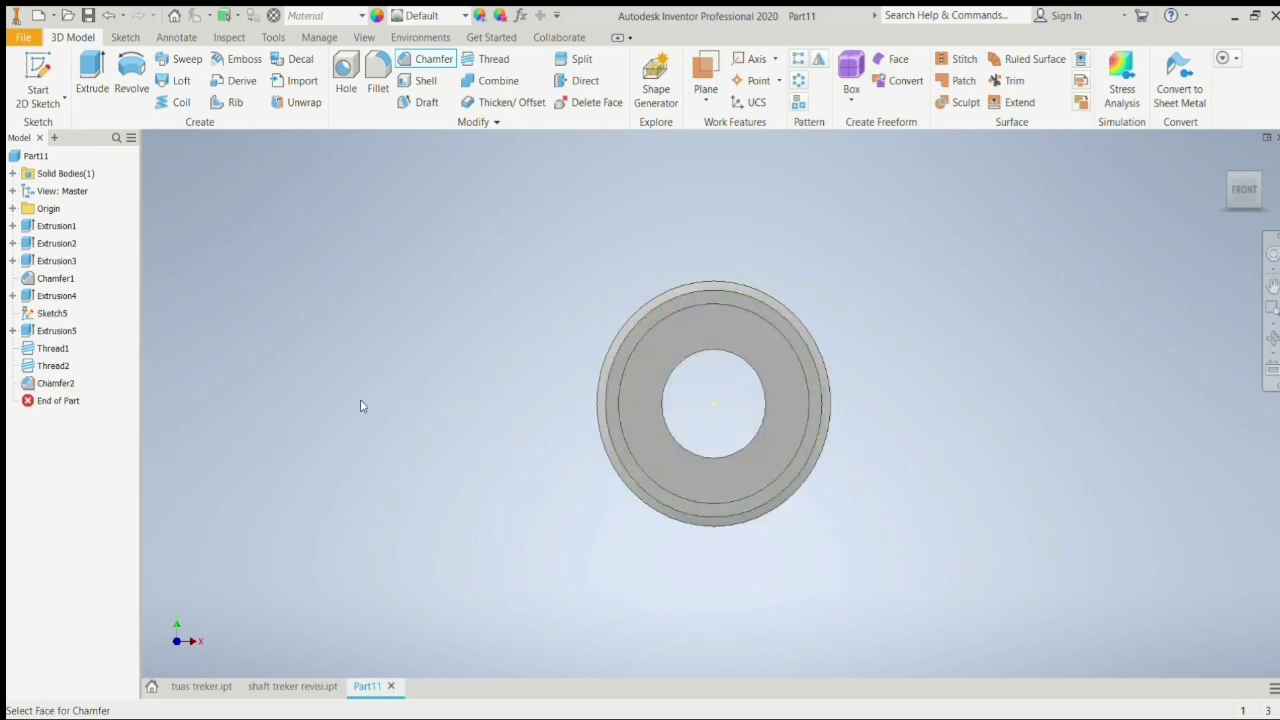
- Save the part as "treker magnet benar" and give it the same Chrome appearance as the shaft part
left_click(1261, 193)
left_click(1262, 194)
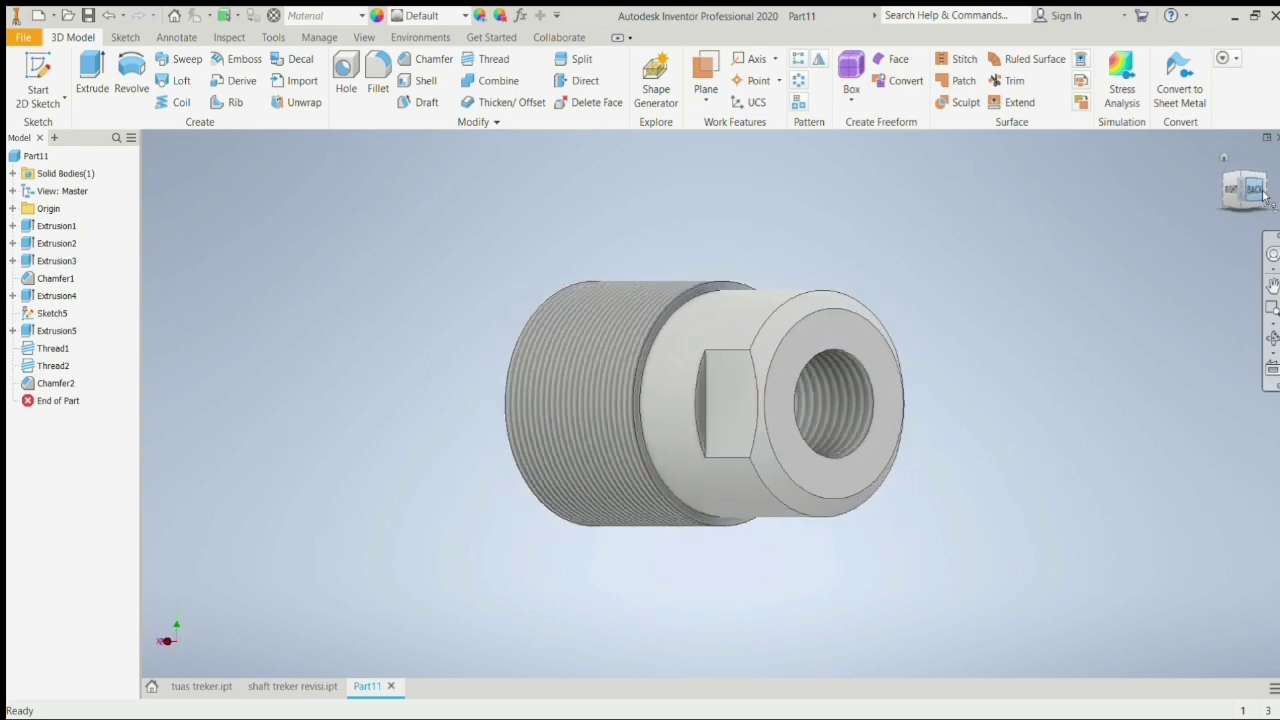
left_click(1263, 195)
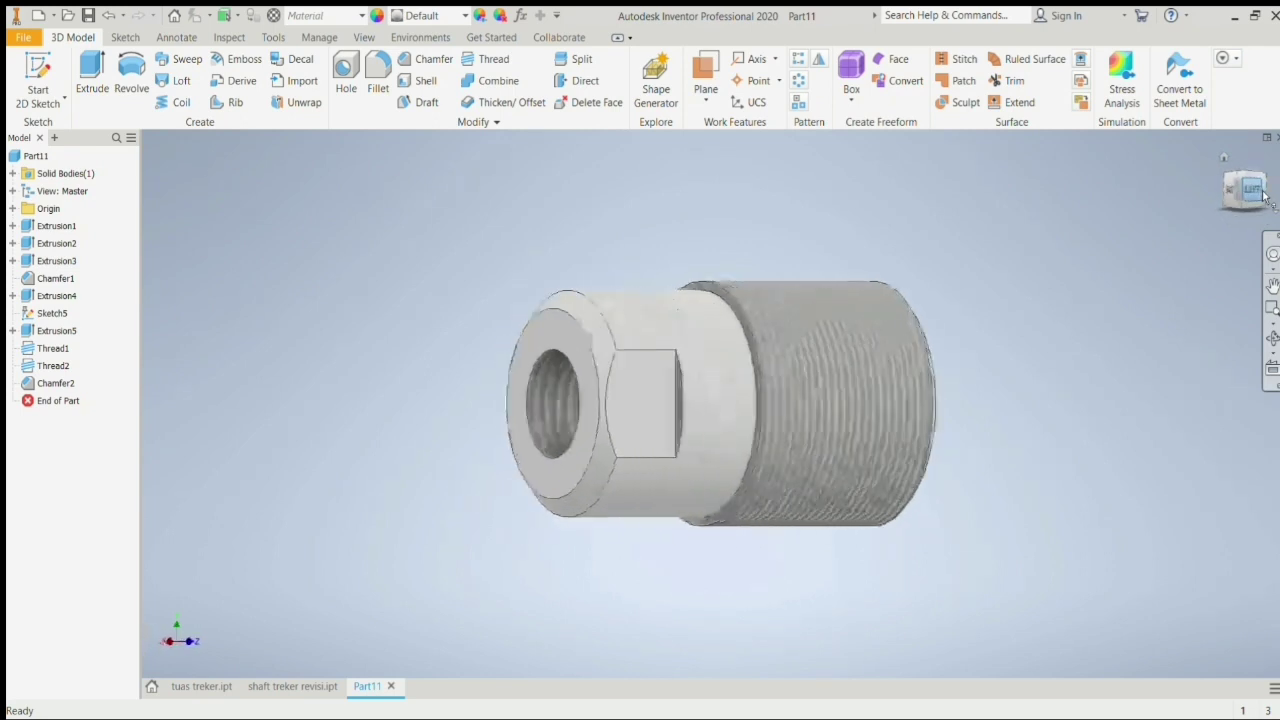
left_click(1263, 195)
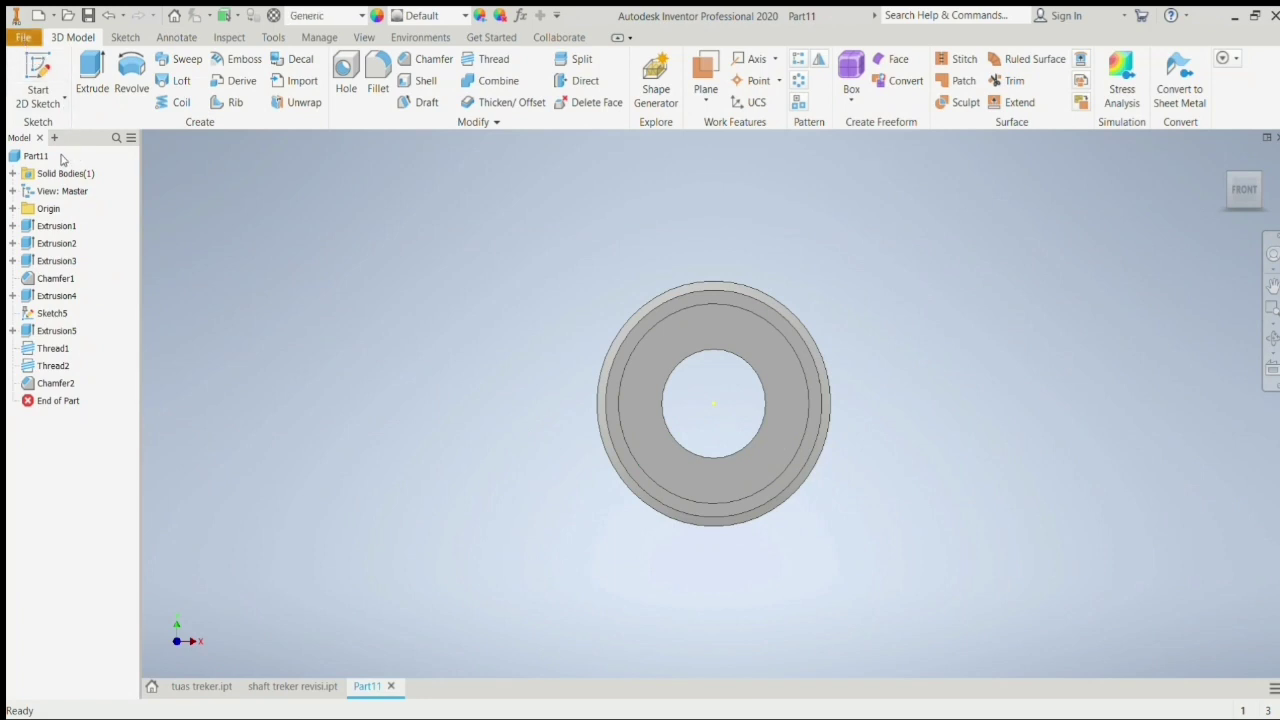
left_click(63, 191)
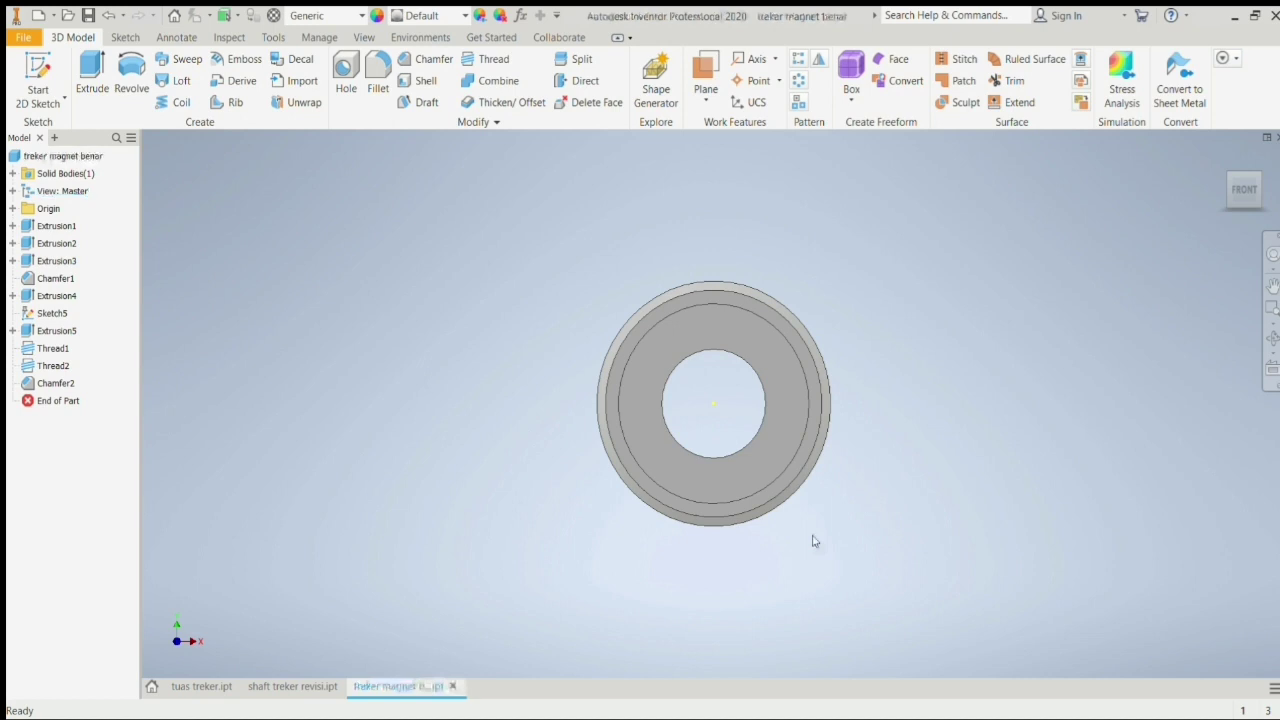
left_click(293, 689)
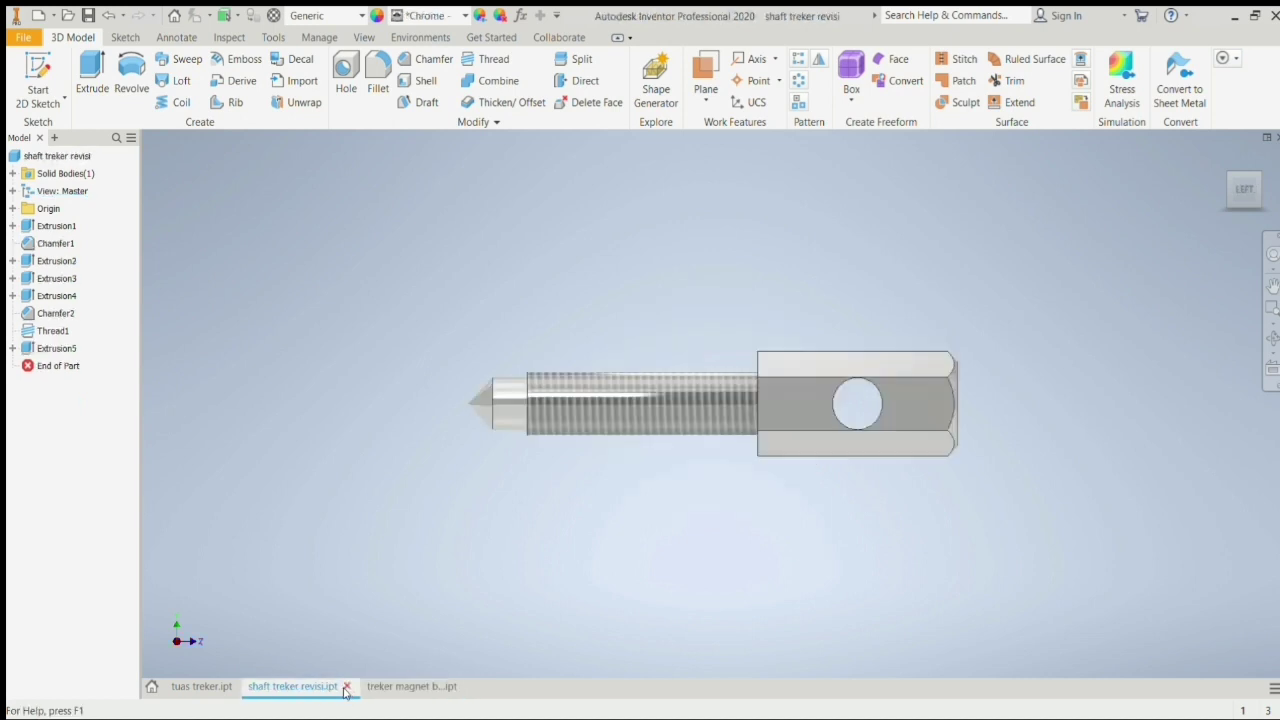
left_click(386, 688)
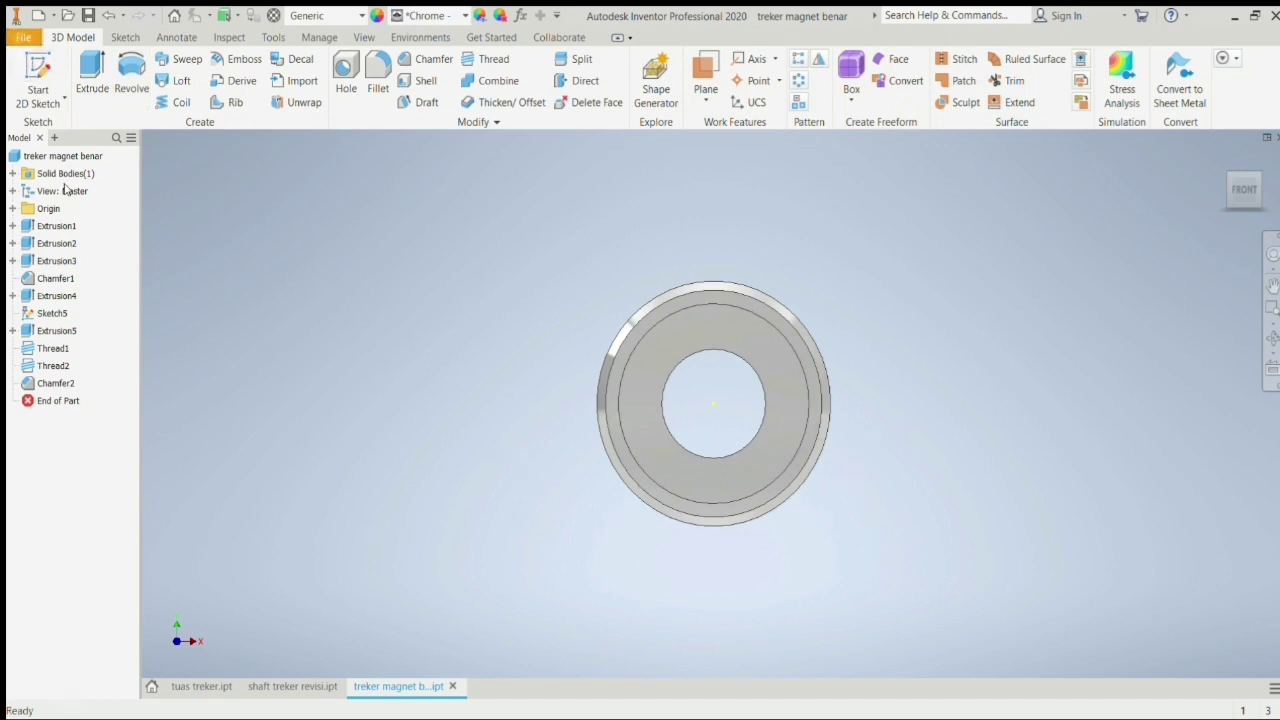
- Close the "shaft treker revisi" and "tuas treker" parts, keeping "treker magnet benar" open
left_click(310, 688)
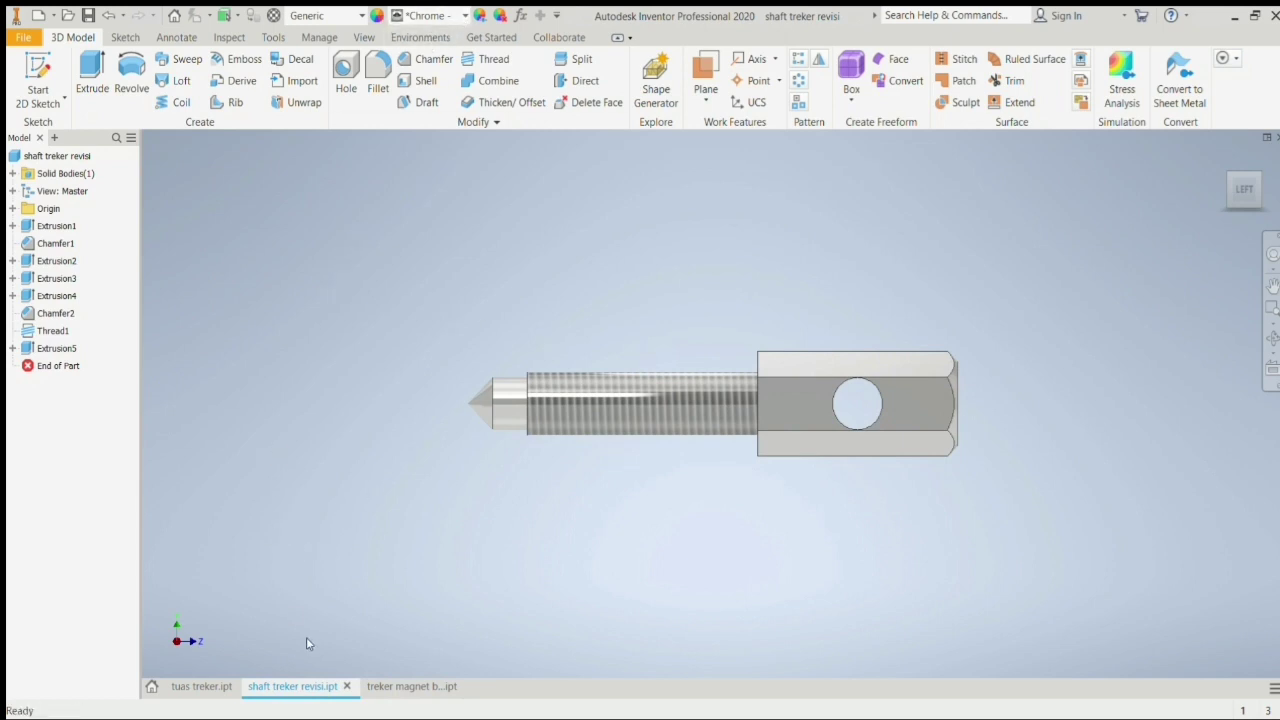
left_click(343, 688)
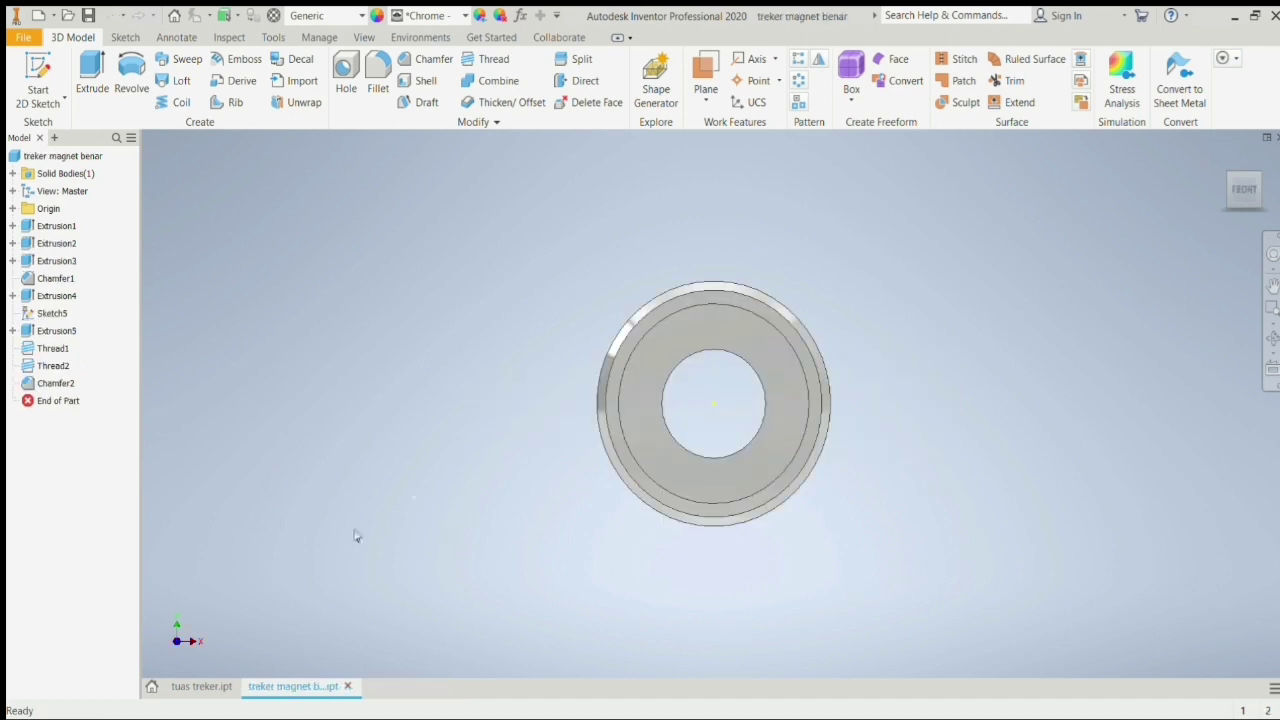
left_click(214, 690)
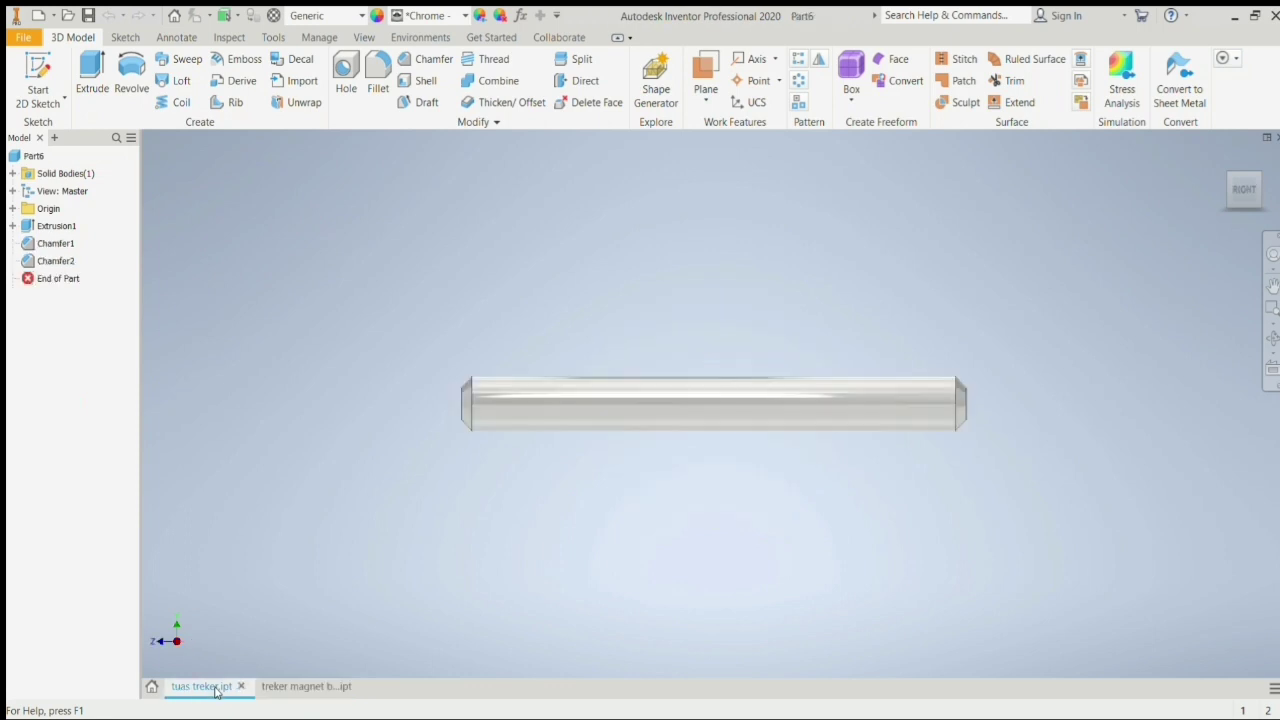
left_click(240, 688)
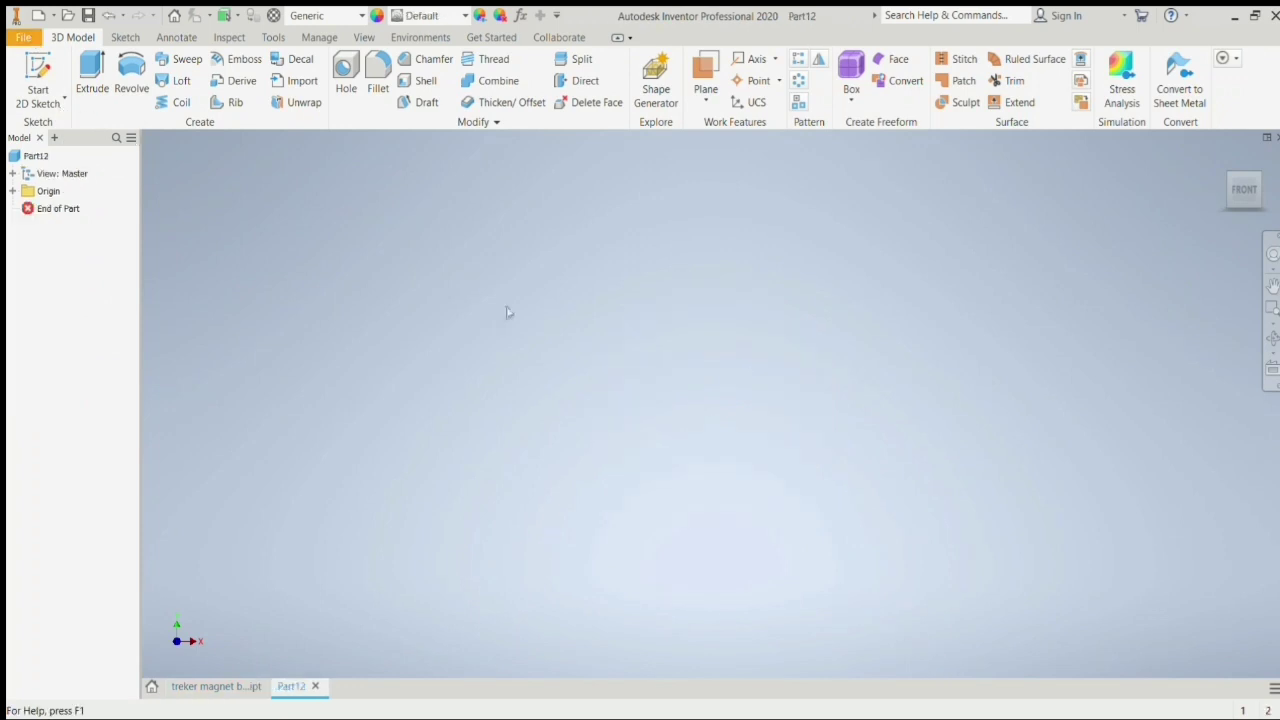
- In a new part, start a sketch on the front plane and draw a 10 mm circle centred on the origin
left_click(44, 77)
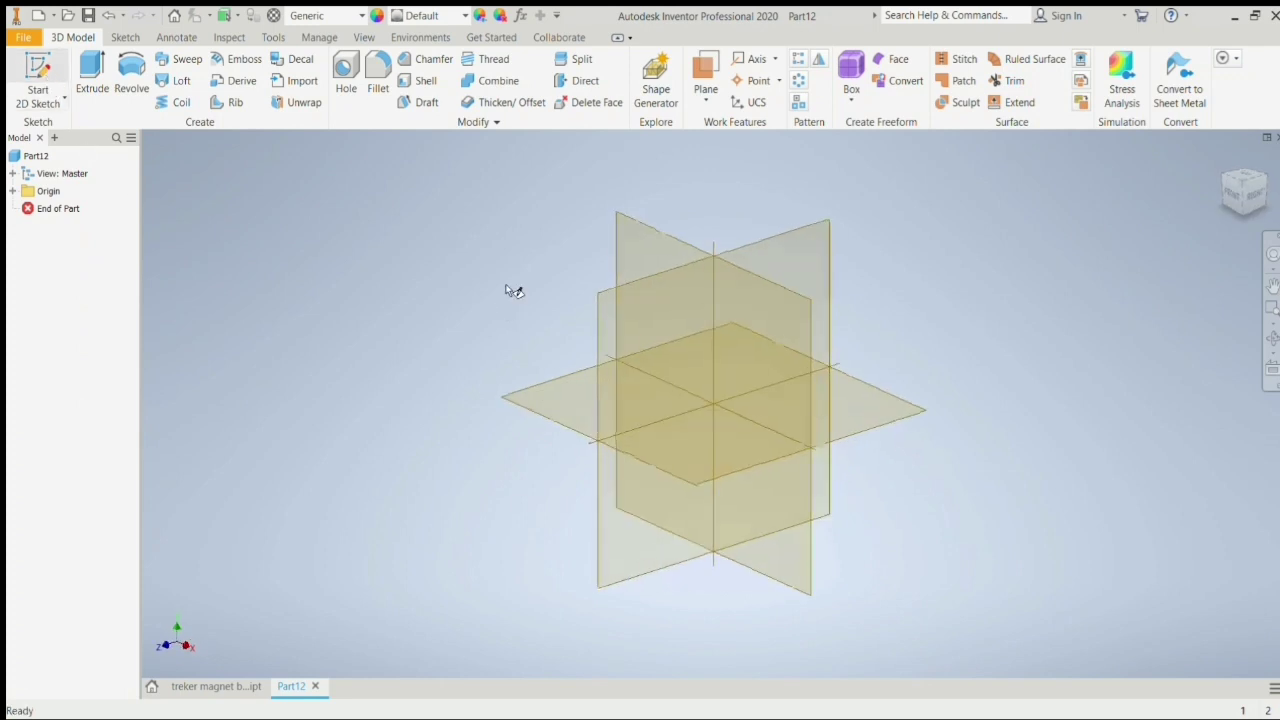
left_click(642, 256)
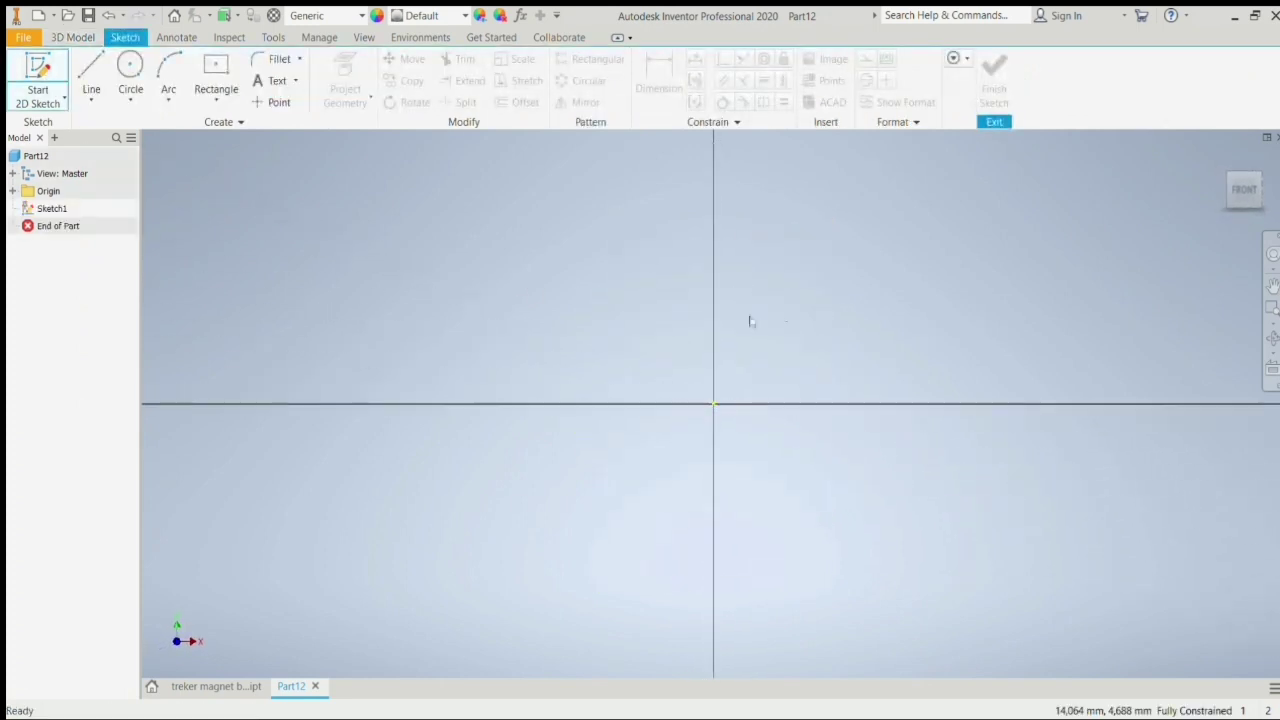
left_click(129, 66)
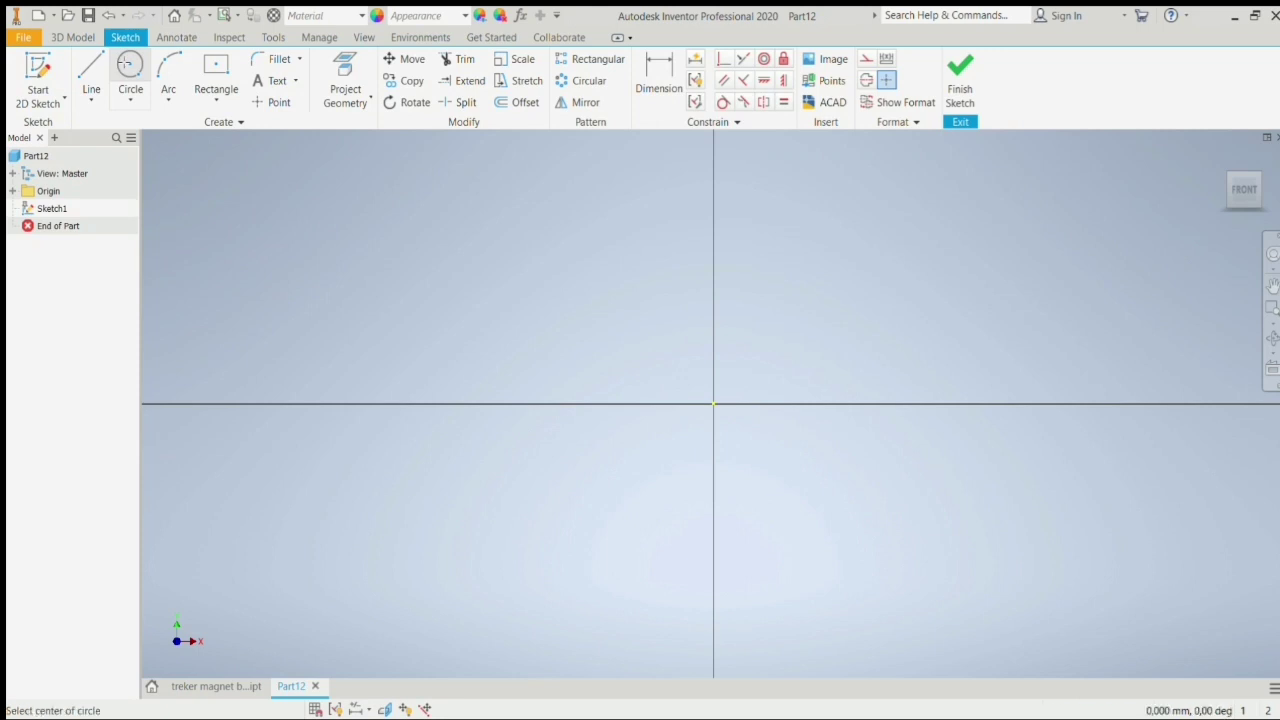
left_click(713, 404)
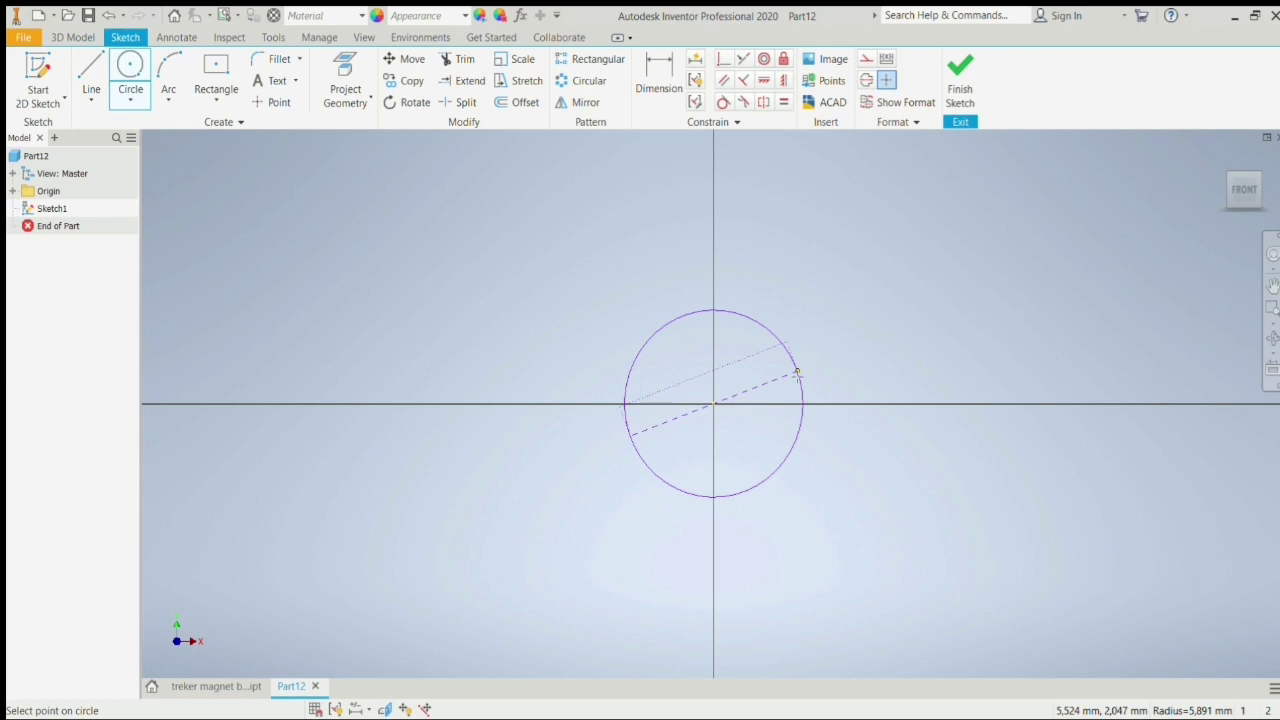
type("10")
key("Return")
- Finish the sketch and extrude the 10 mm circle into a long solid rod
left_click(958, 75)
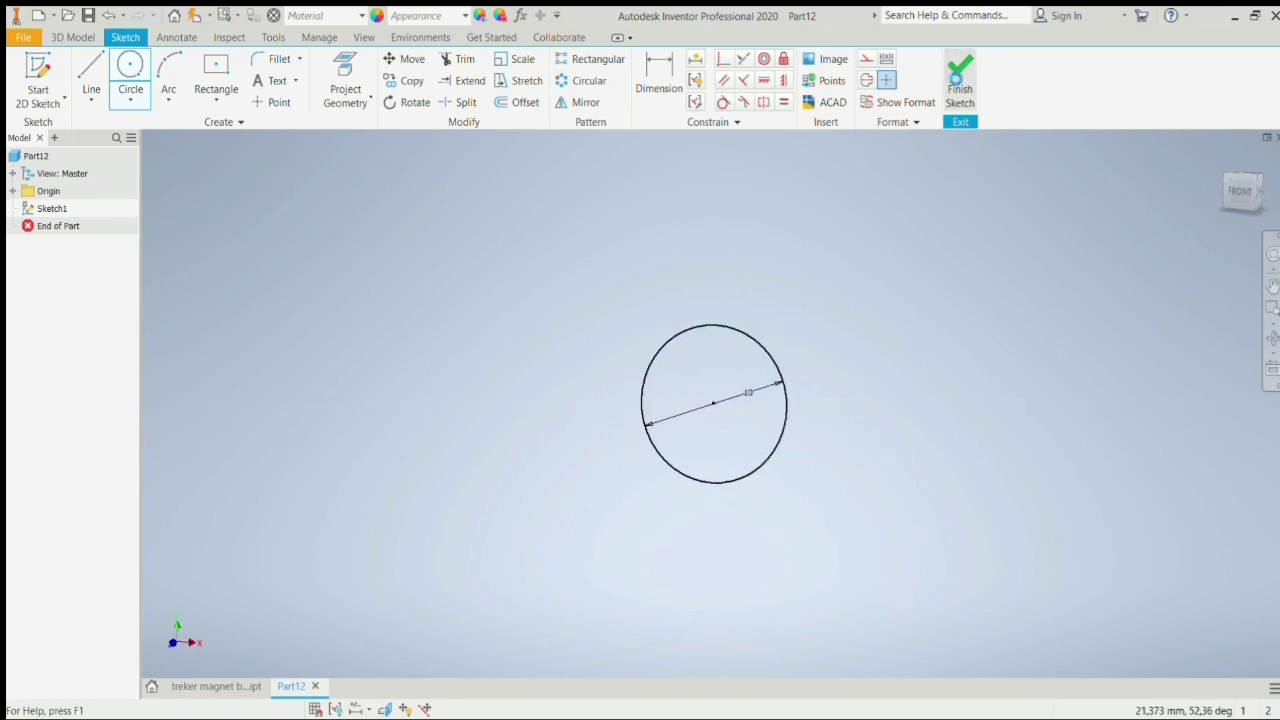
left_click(80, 75)
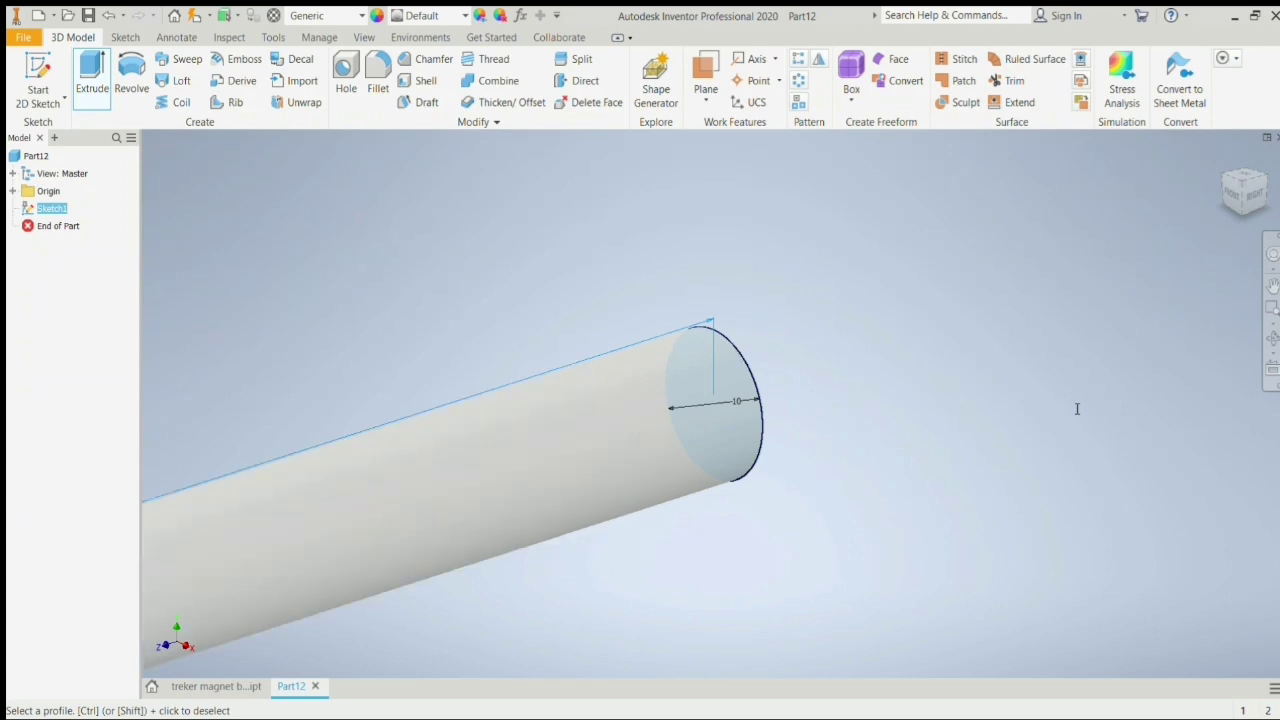
key("Return")
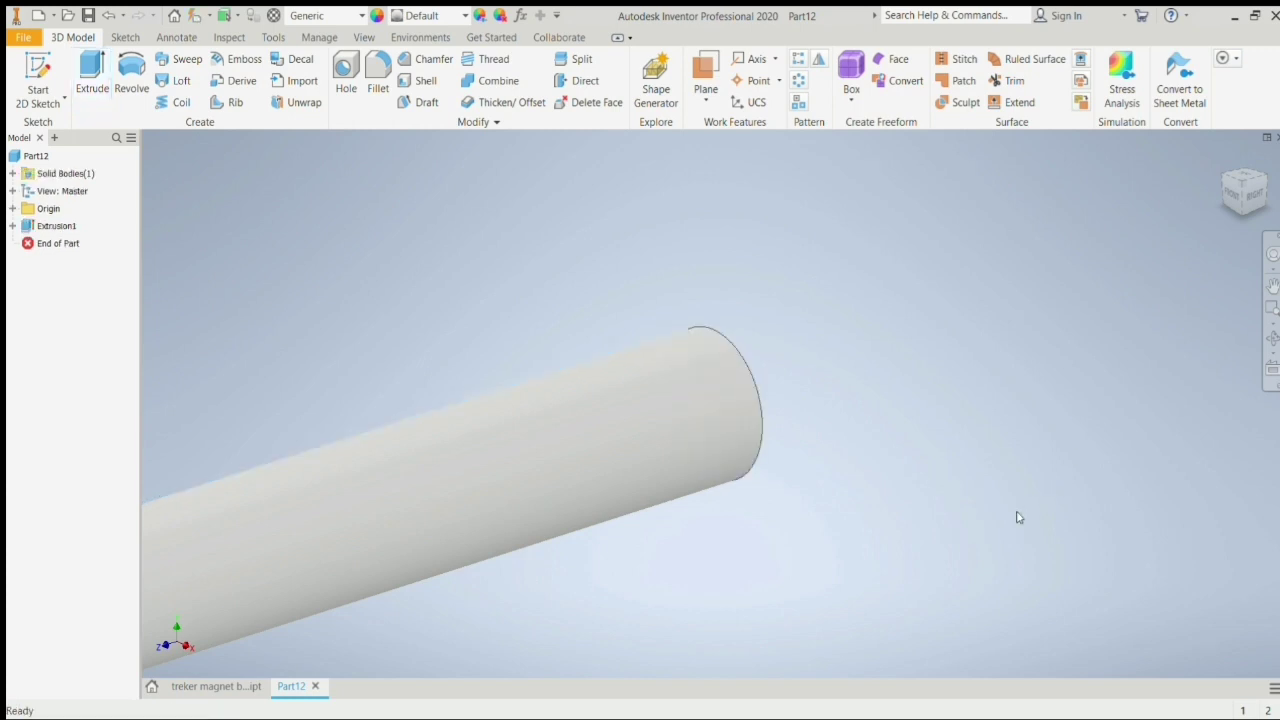
scroll(986, 360, "down", 5)
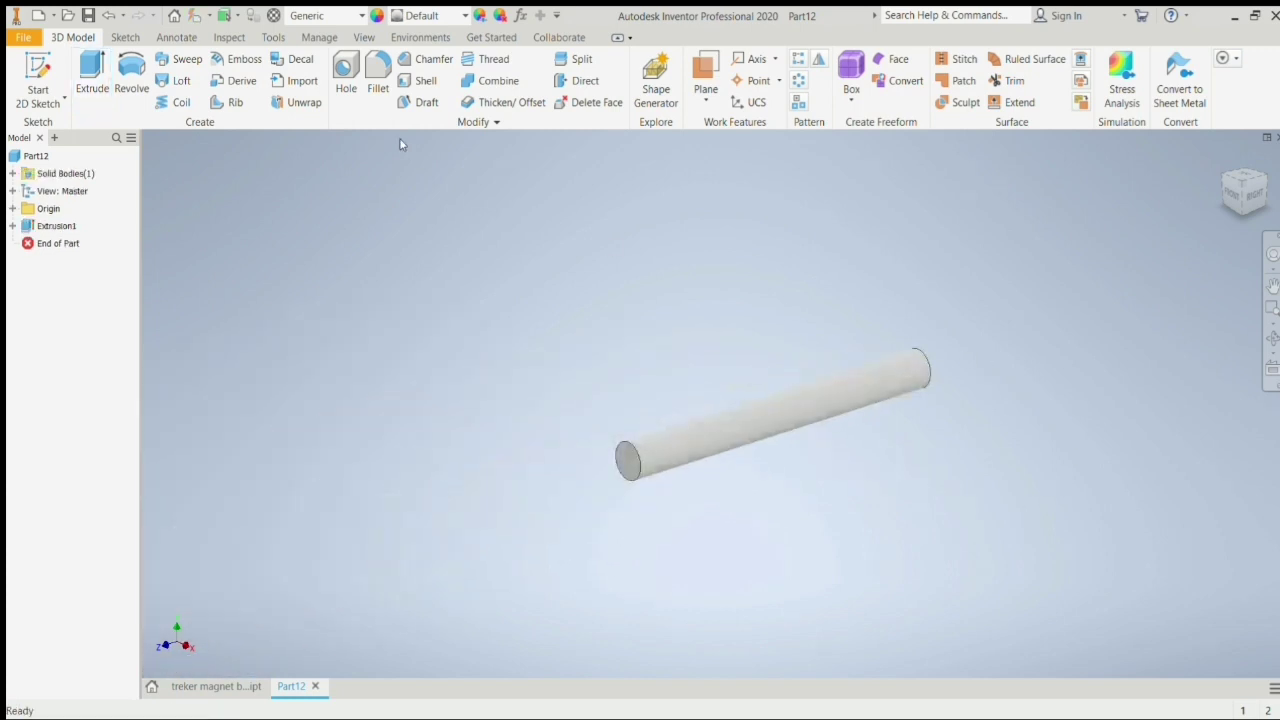
- Chamfer the circular edges at both ends of the rod and apply the Chrome appearance to the part
left_click(416, 59)
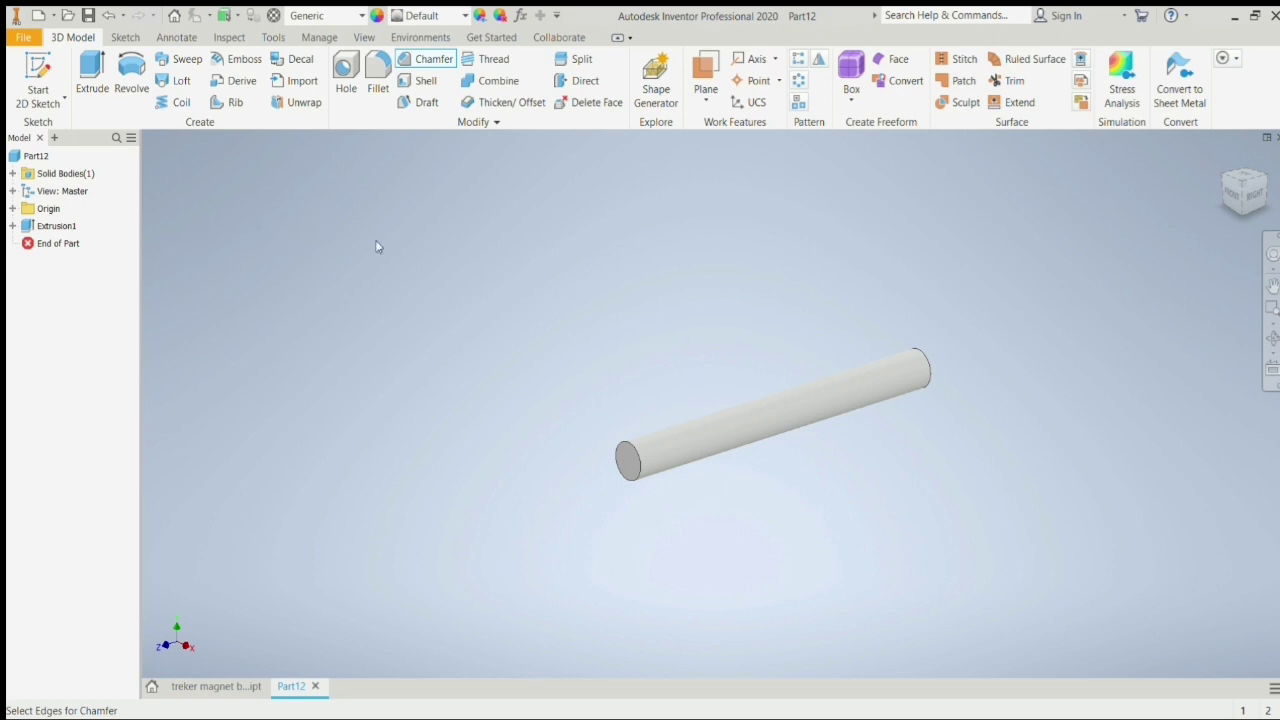
left_click(633, 460)
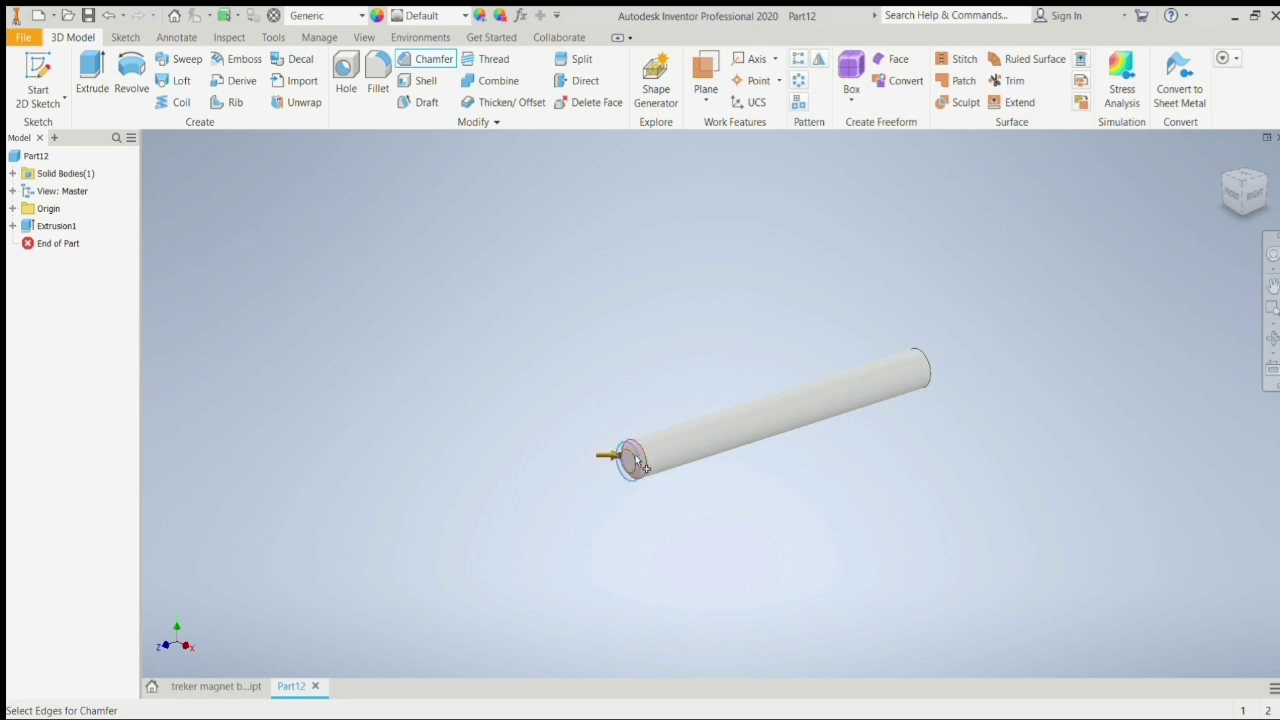
left_click(923, 368)
right_click_drag(289, 400, 289, 357)
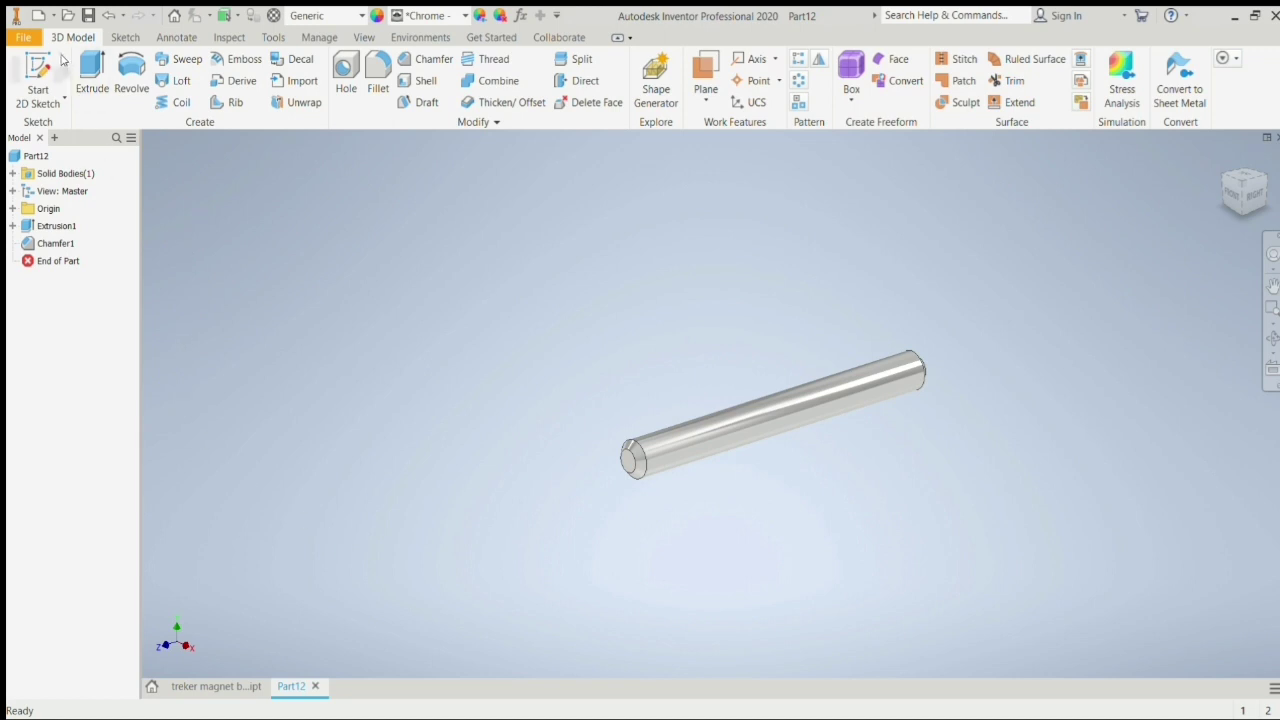
- Save the rod part as "tuas treker benar"
left_click(70, 191)
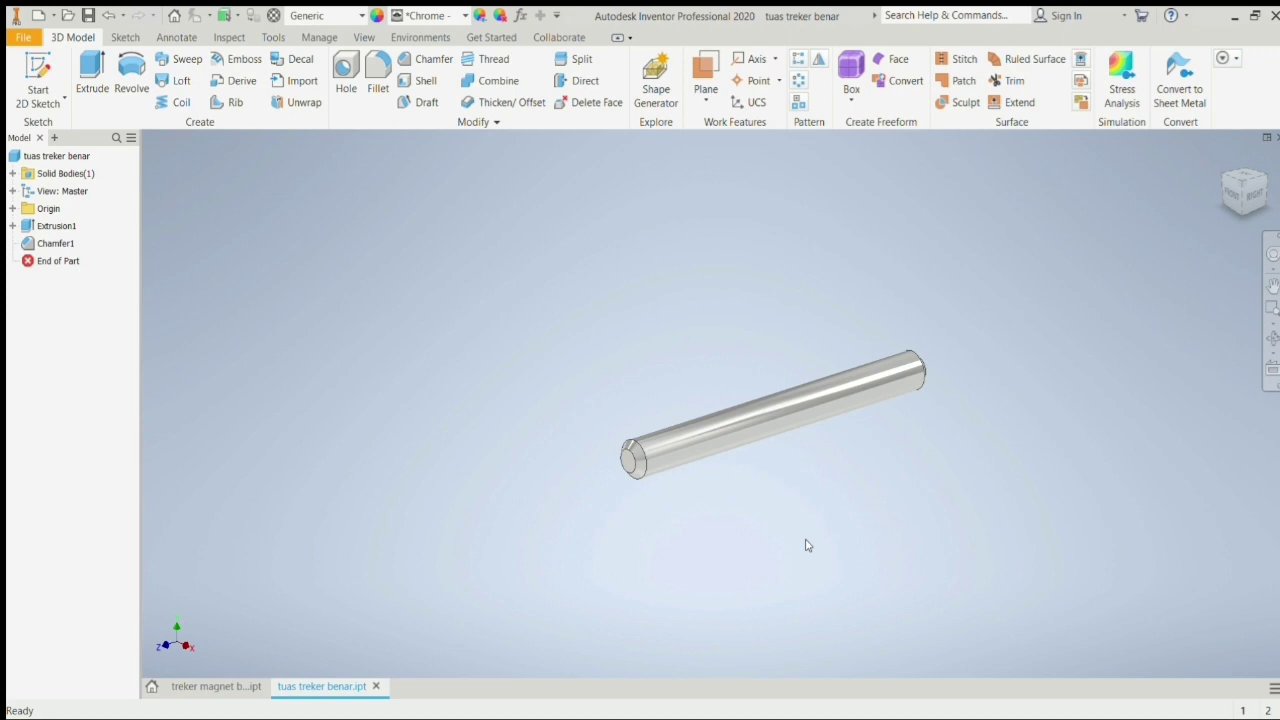
- In a new part, start a sketch on the front plane and draw a 20 mm circle centred on the origin
left_click(23, 38)
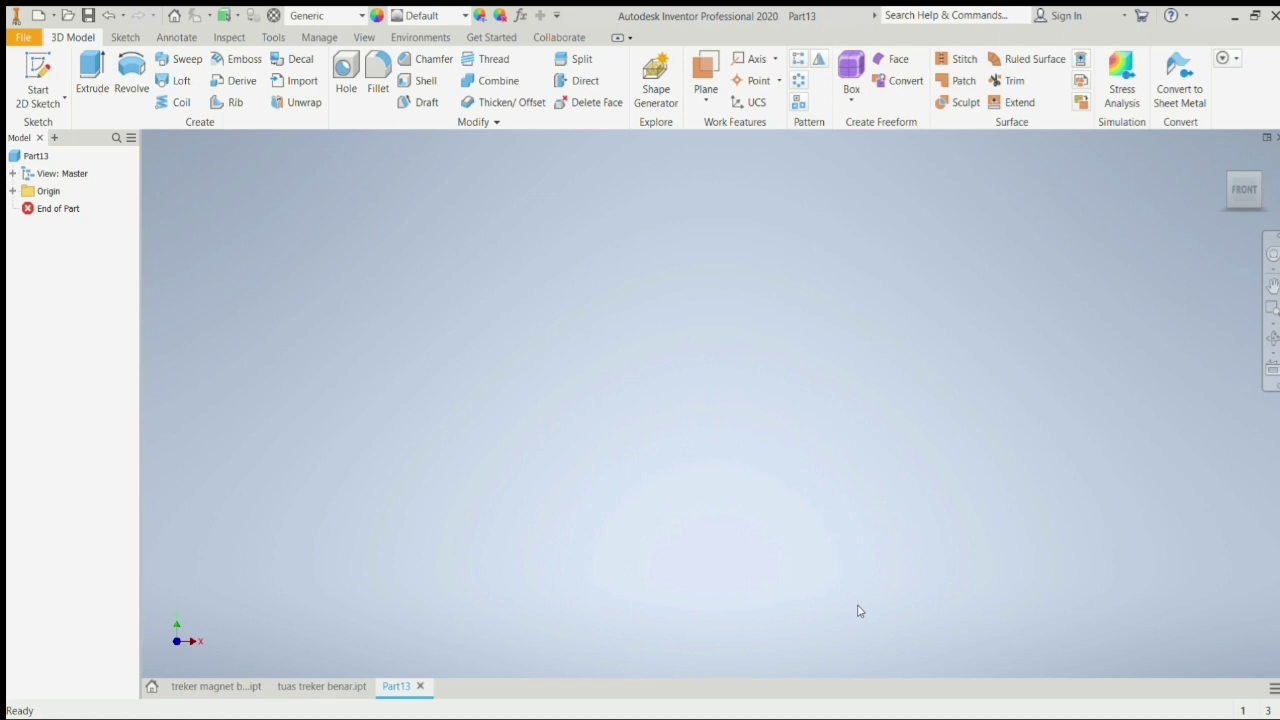
left_click(37, 75)
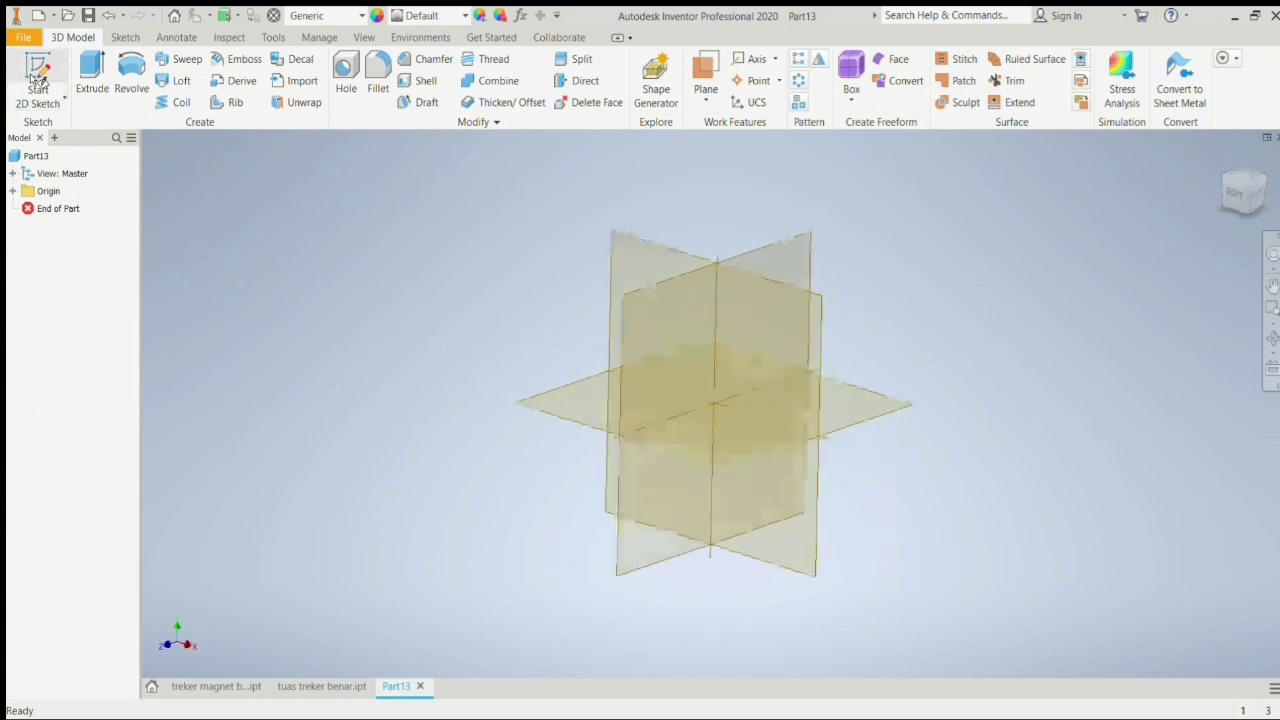
left_click(641, 241)
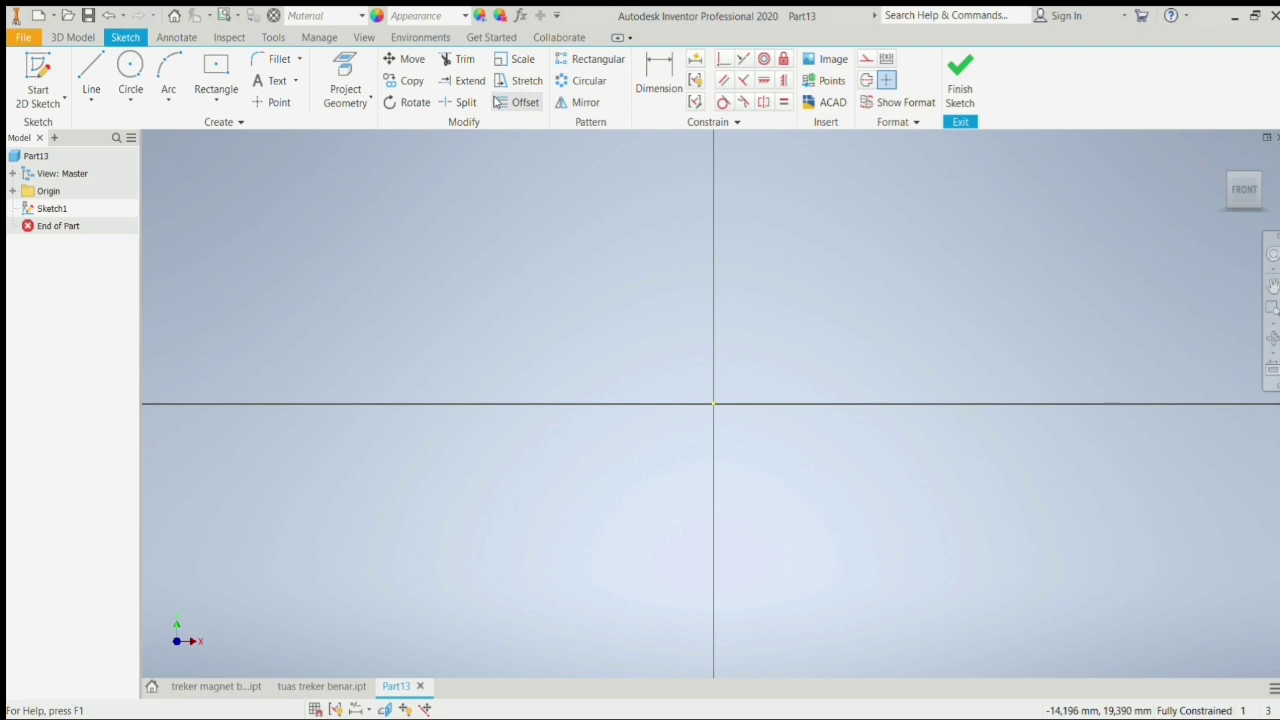
left_click(130, 66)
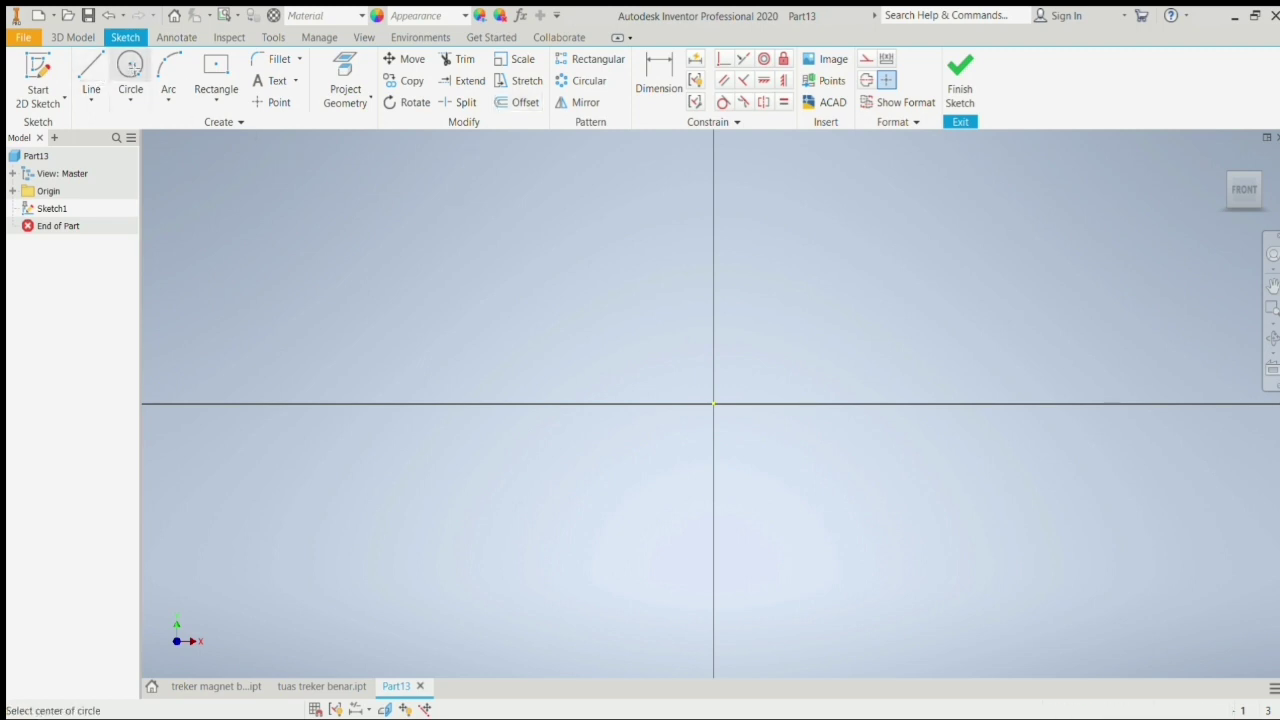
left_click(714, 404)
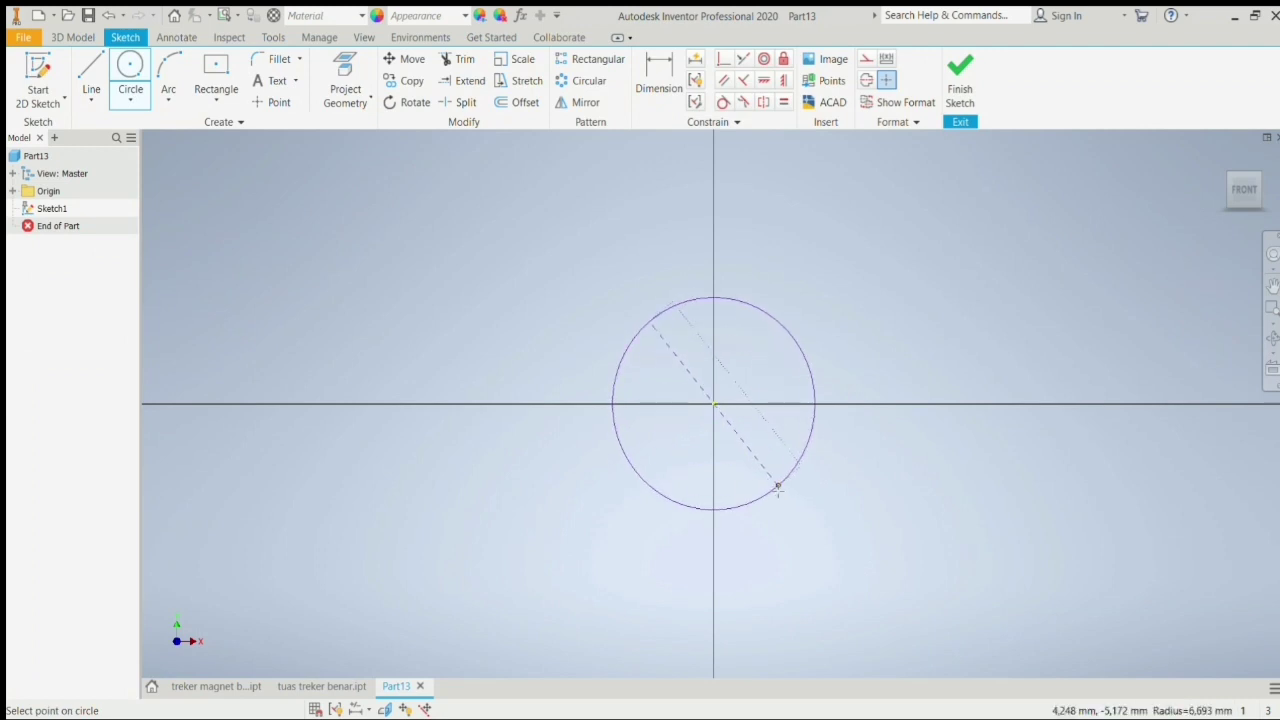
type("20")
key("Return")
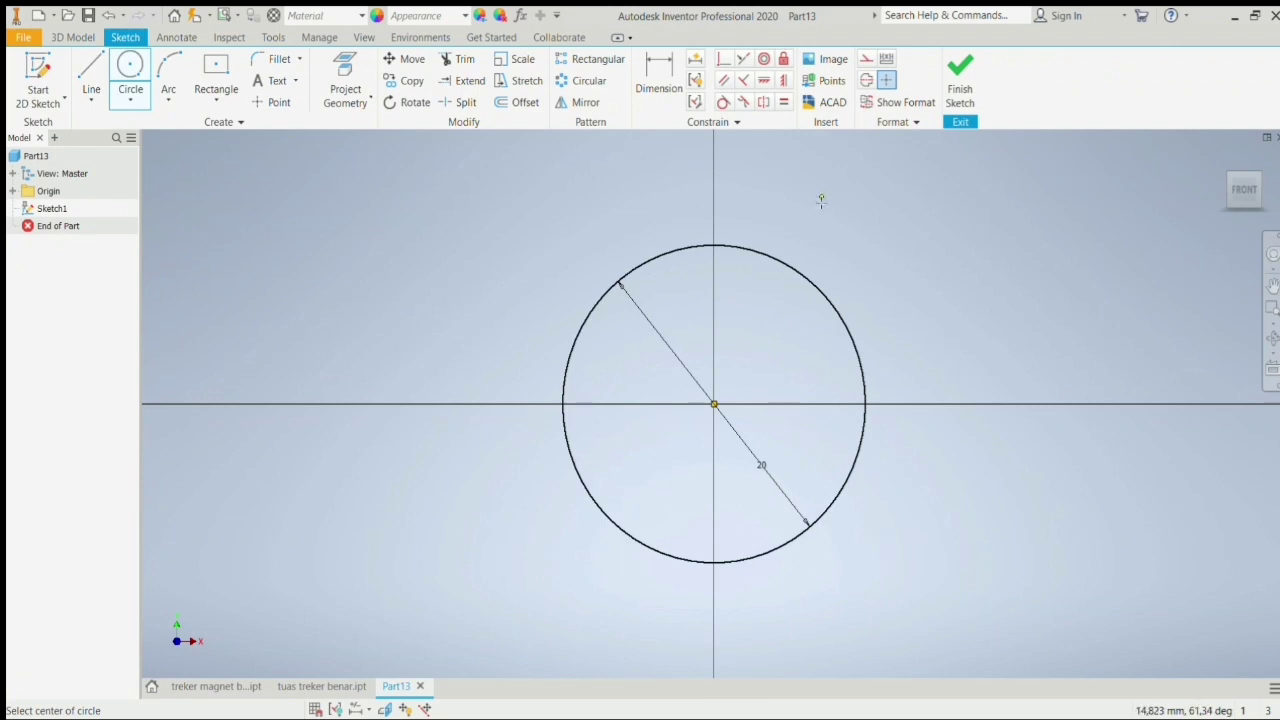
- Finish the sketch and extrude the 20 mm circle into a solid cylinder
left_click(960, 80)
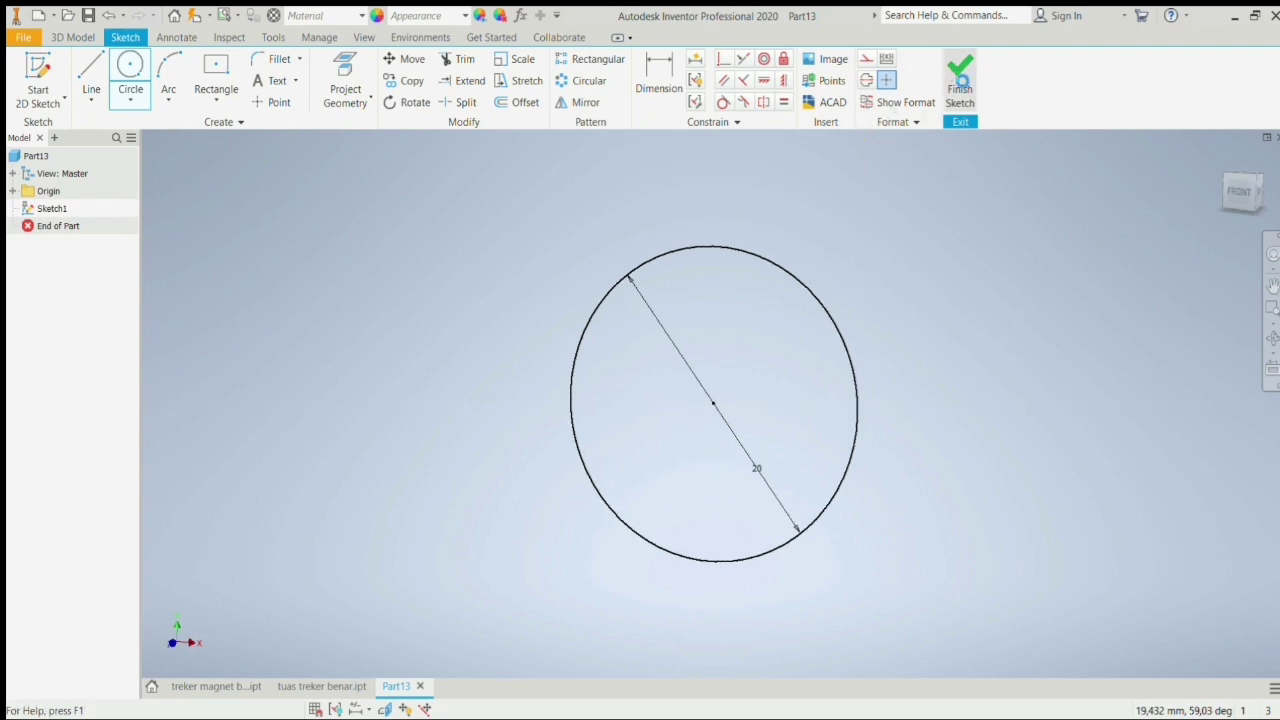
left_click(92, 75)
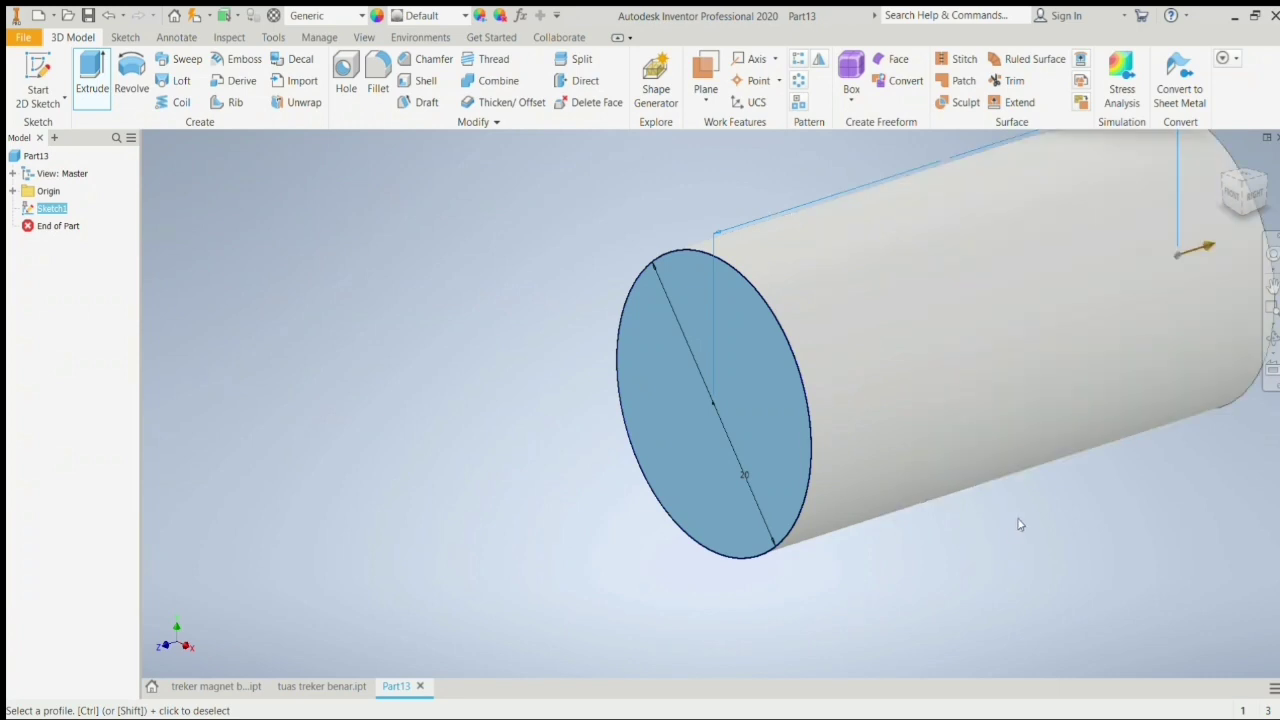
key("Return")
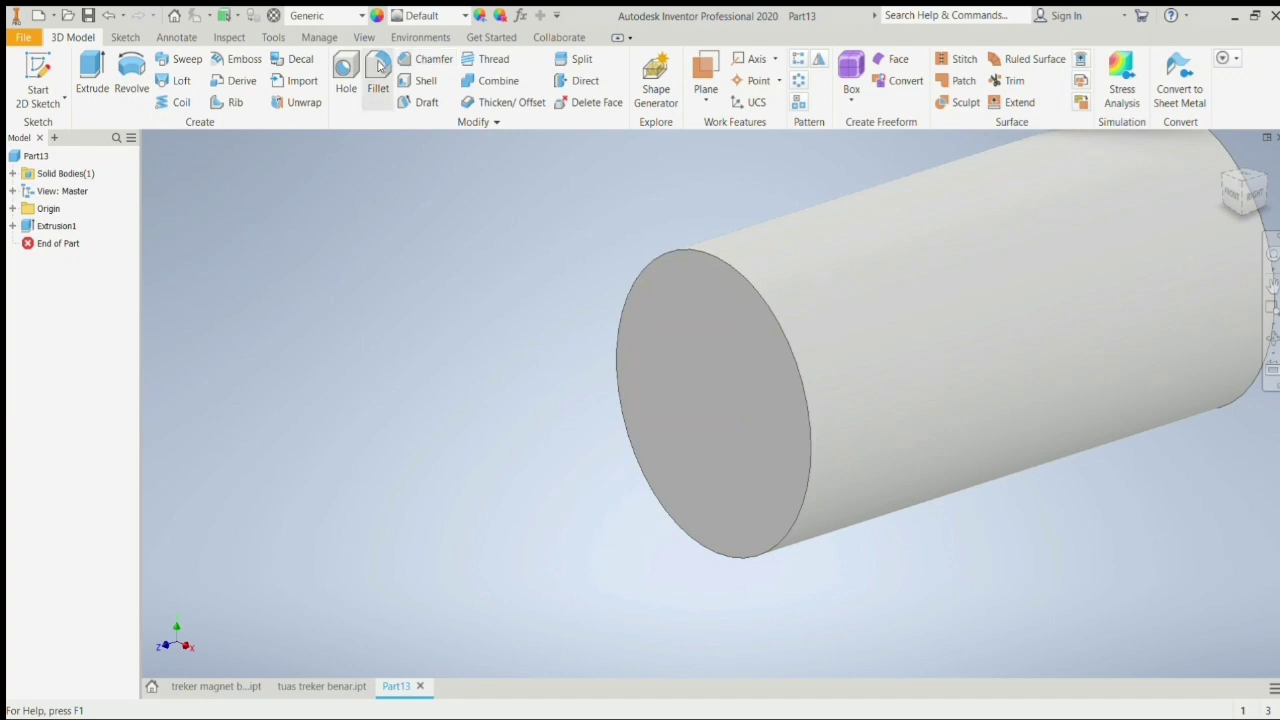
- Chamfer the circular edge of the cylinder's front end face
left_click(379, 65)
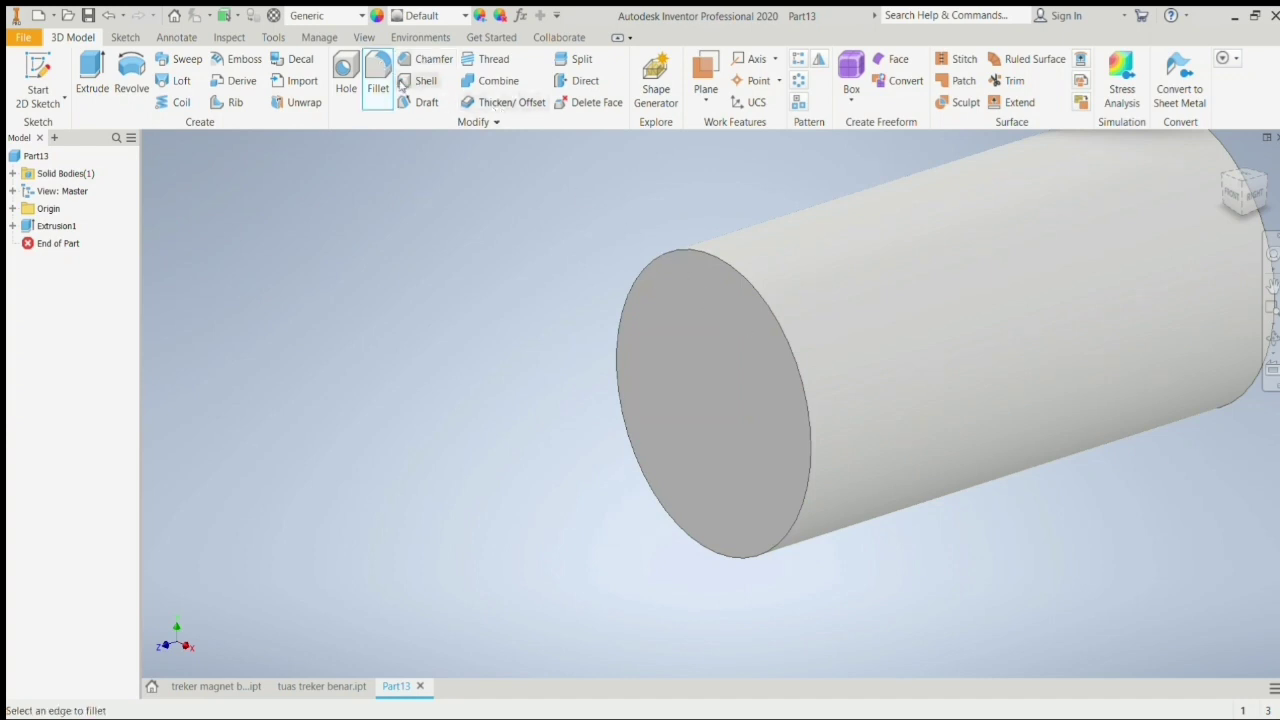
left_click(425, 59)
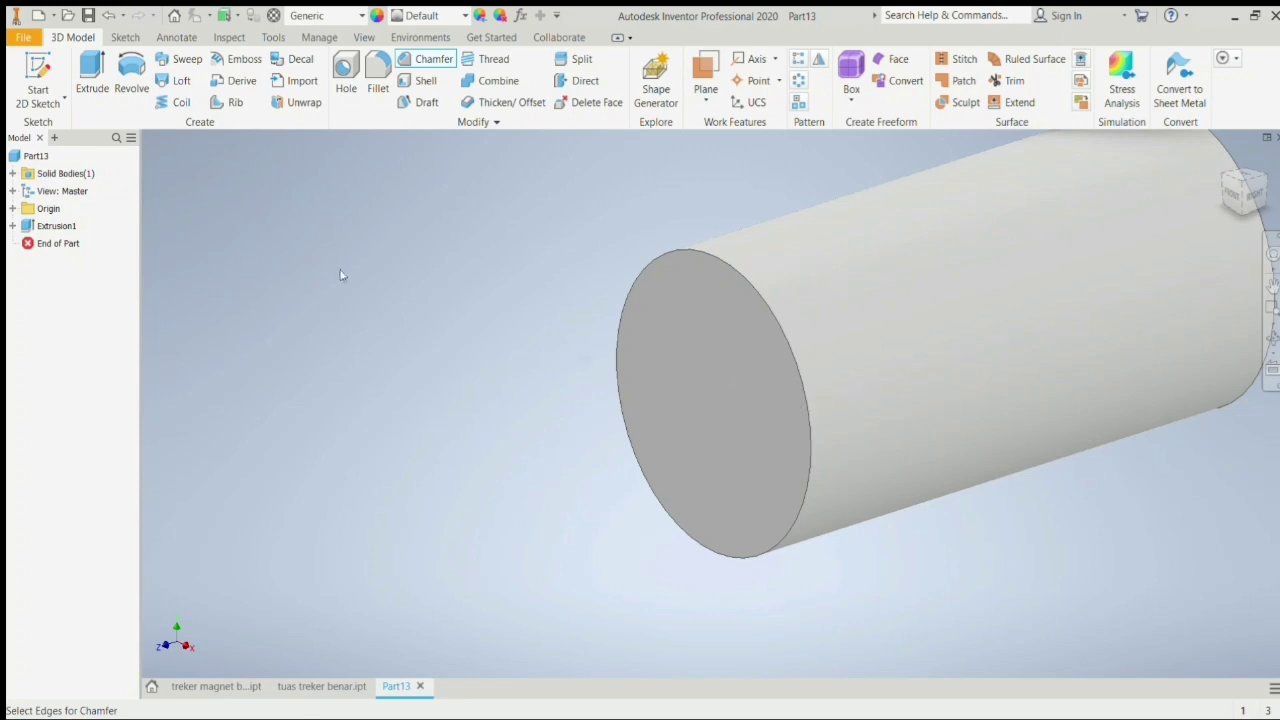
left_click(680, 386)
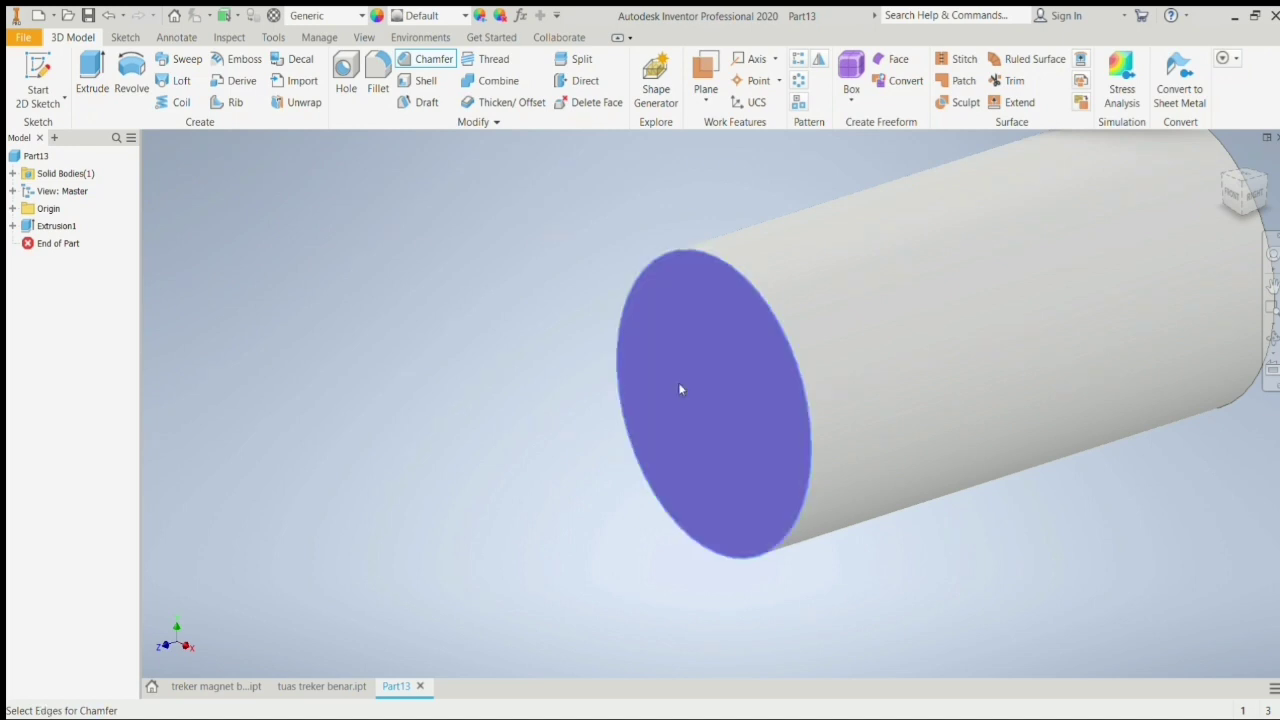
left_click(792, 369)
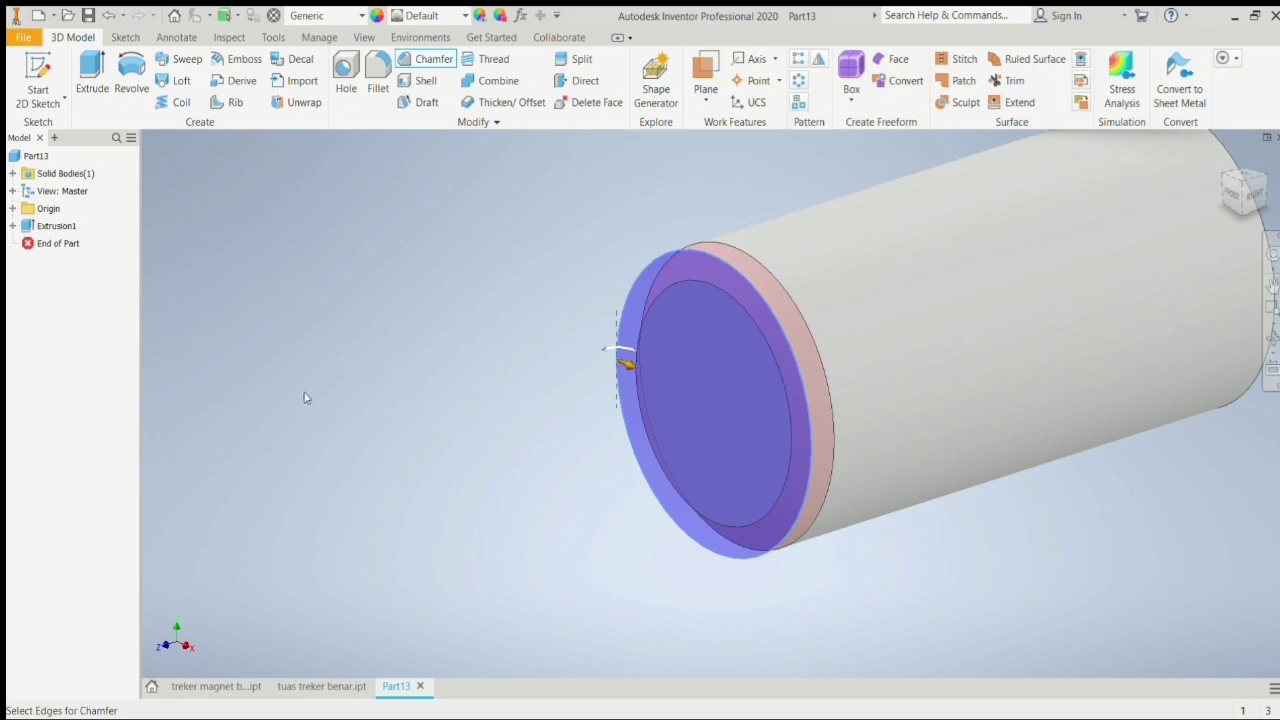
key("Return")
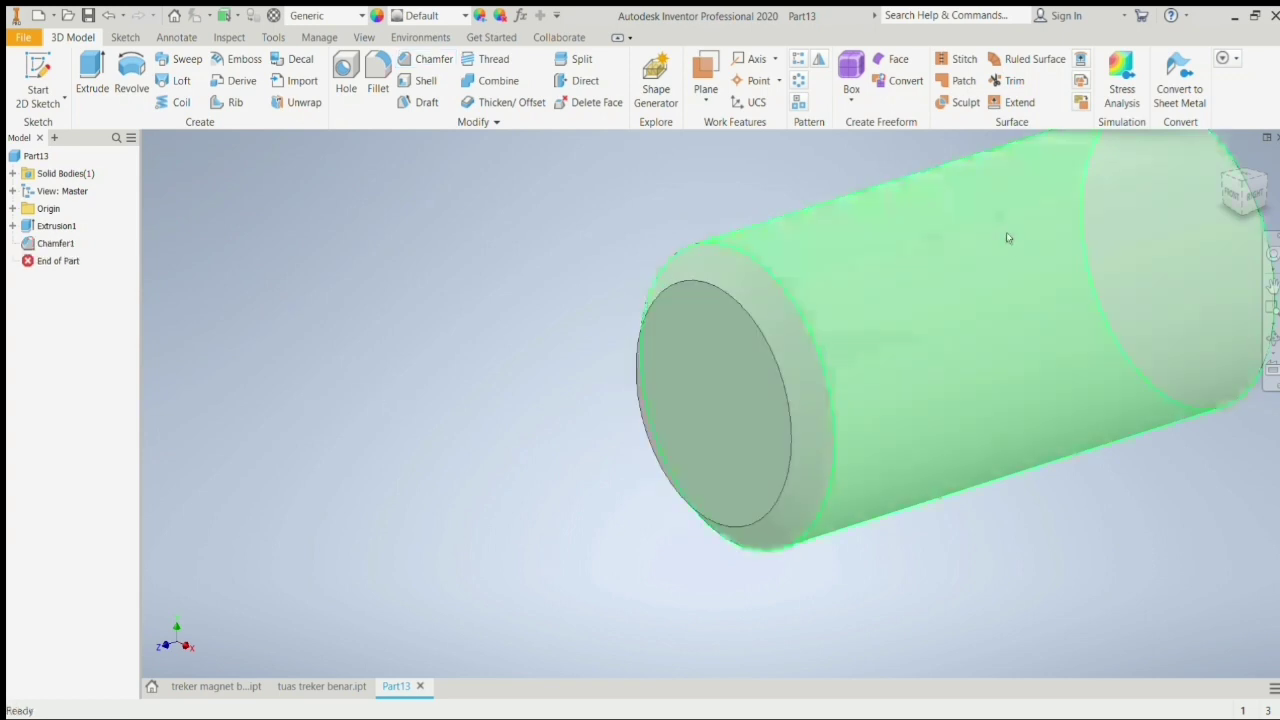
- Start a sketch on the chamfered end face and draw an origin-centred hexagon with its corners on the cylinder's outer edge, one corner straight down
left_click(1233, 200)
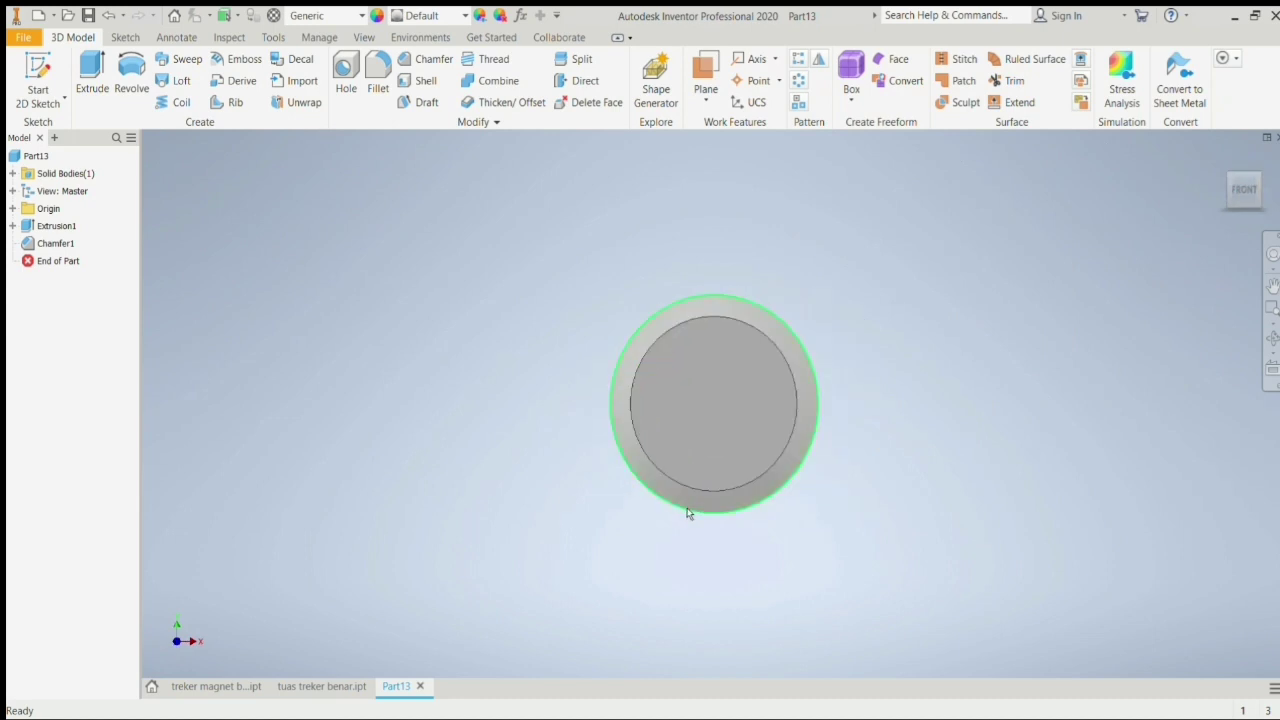
left_click(698, 425)
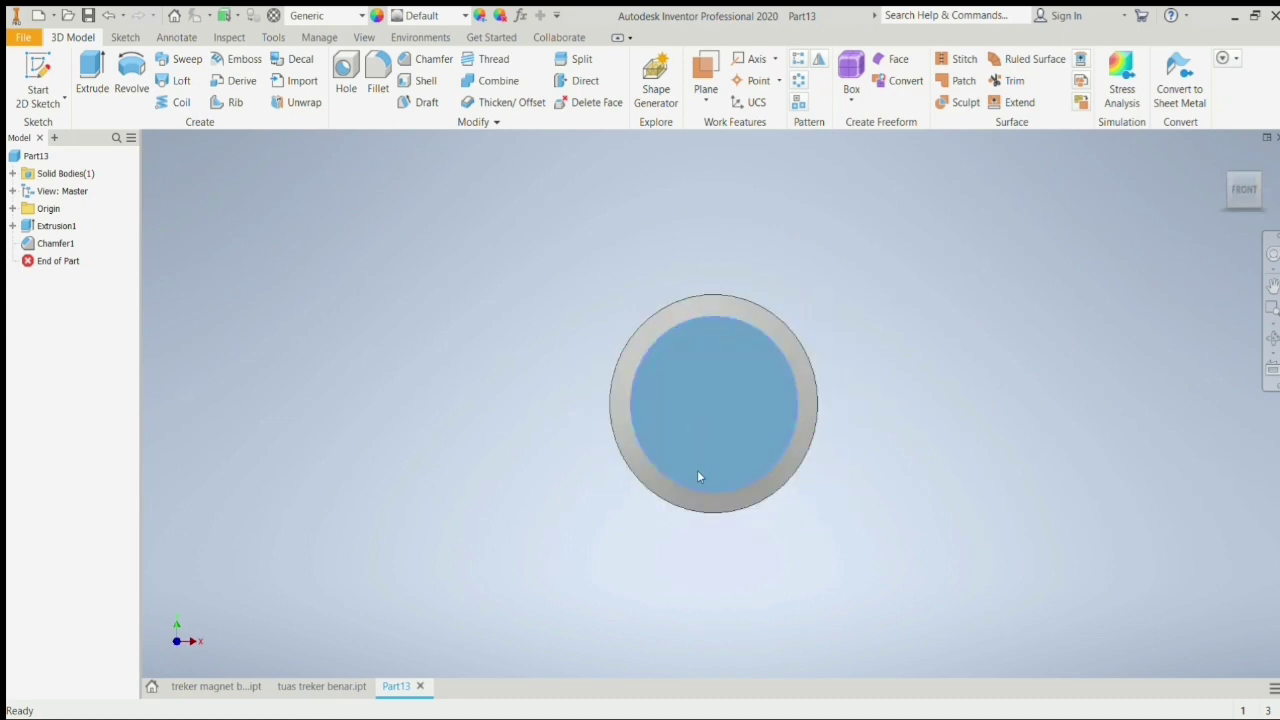
key("s")
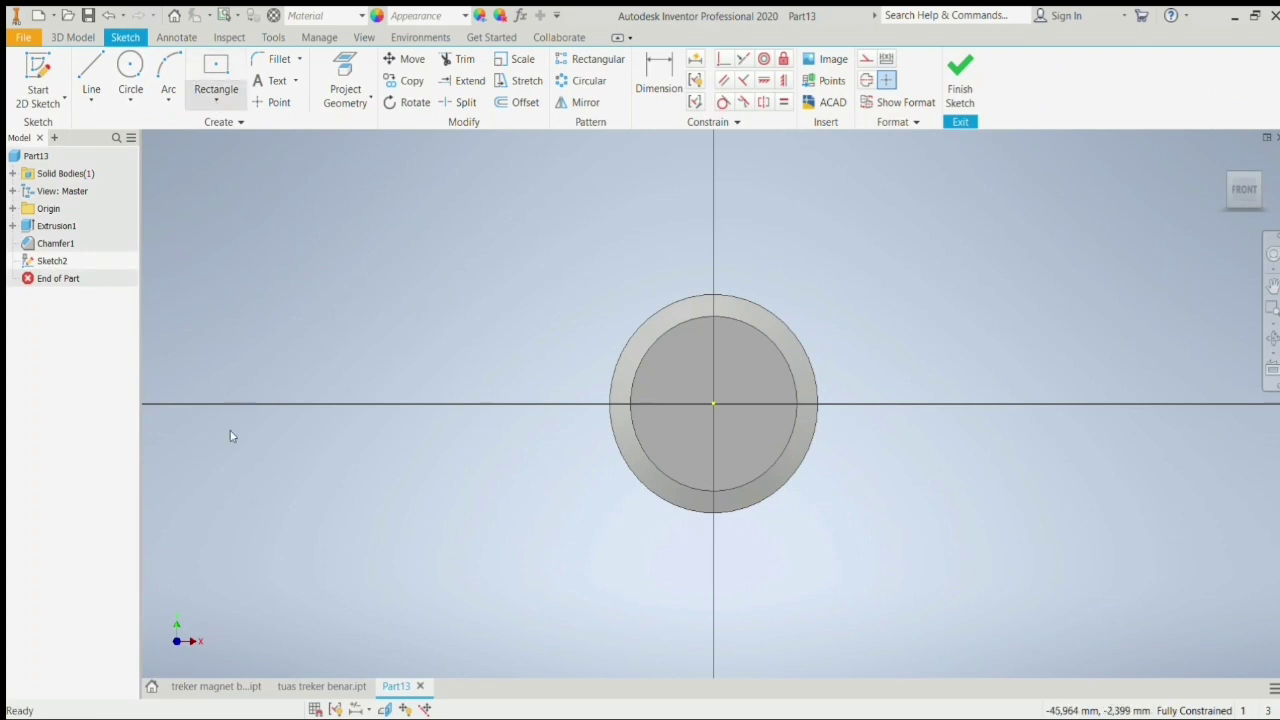
key("y")
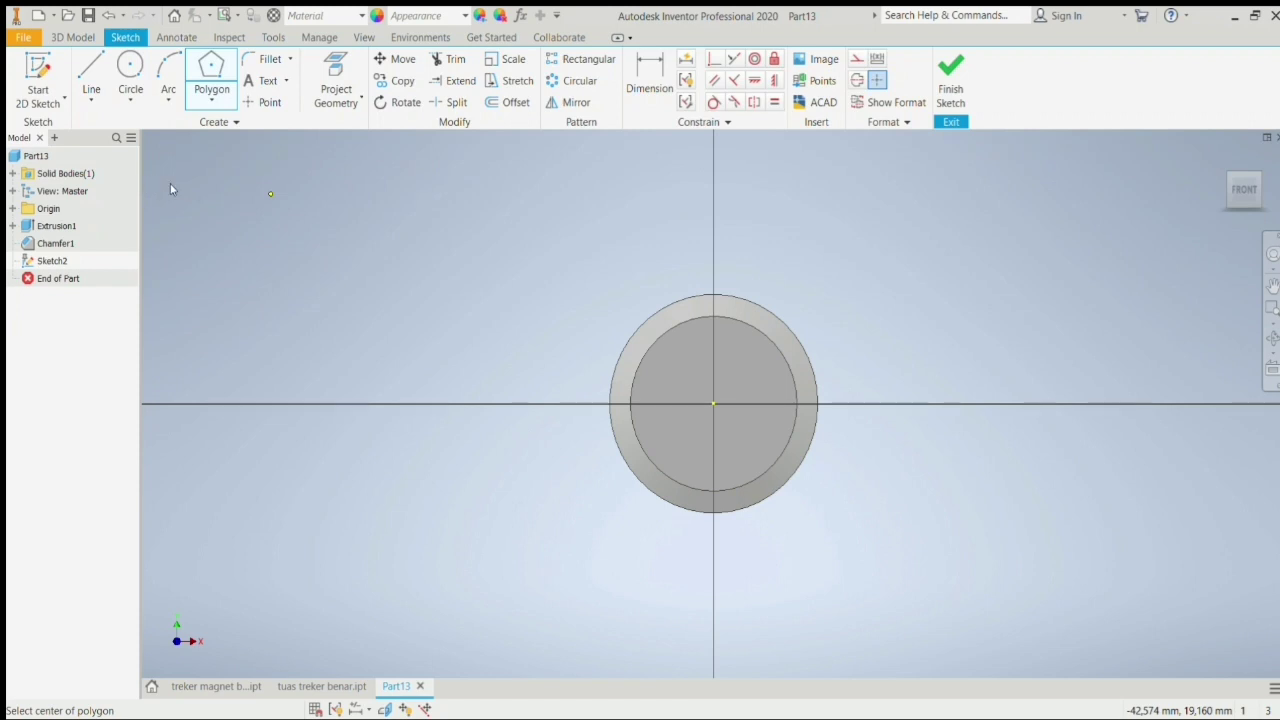
left_click(713, 405)
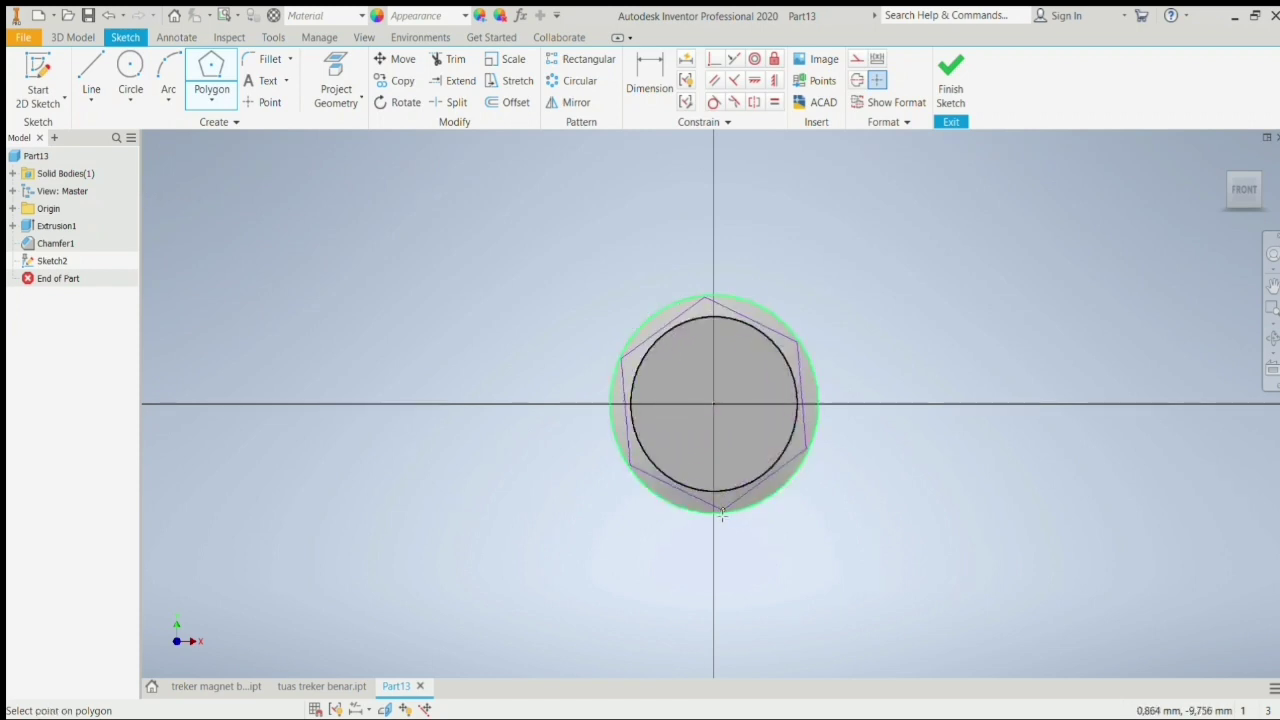
left_click(714, 513)
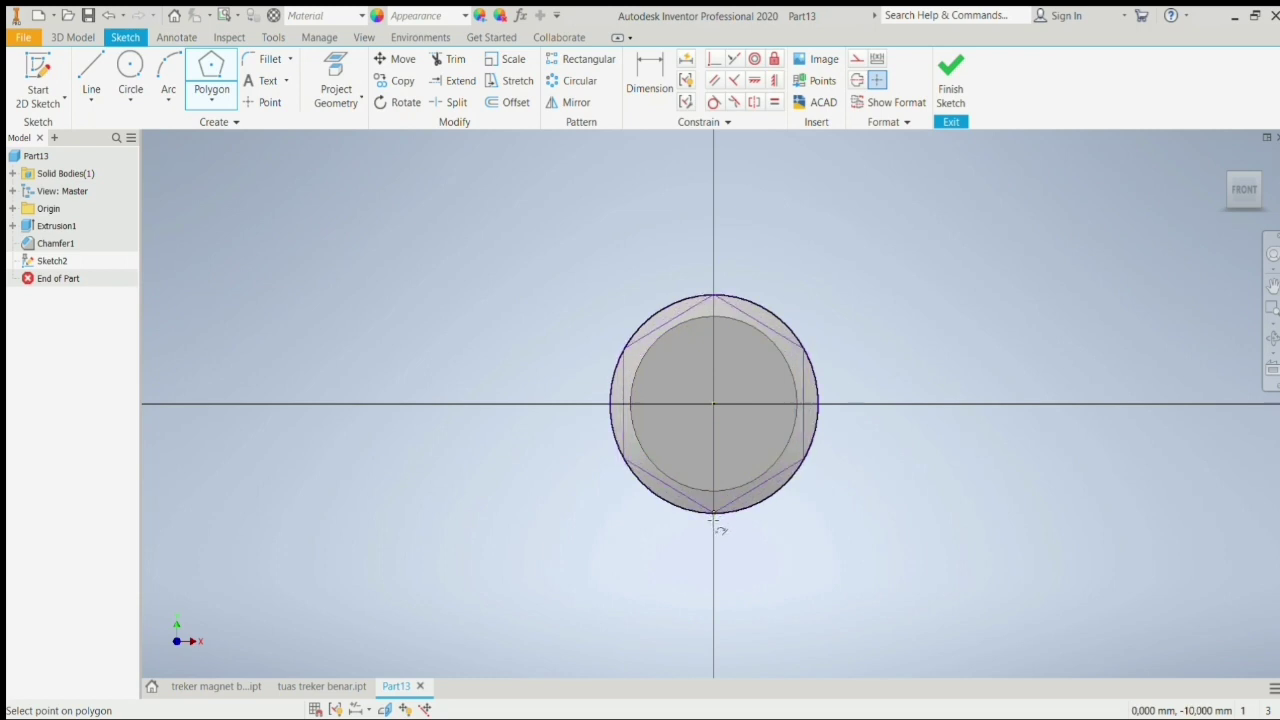
left_click(713, 515)
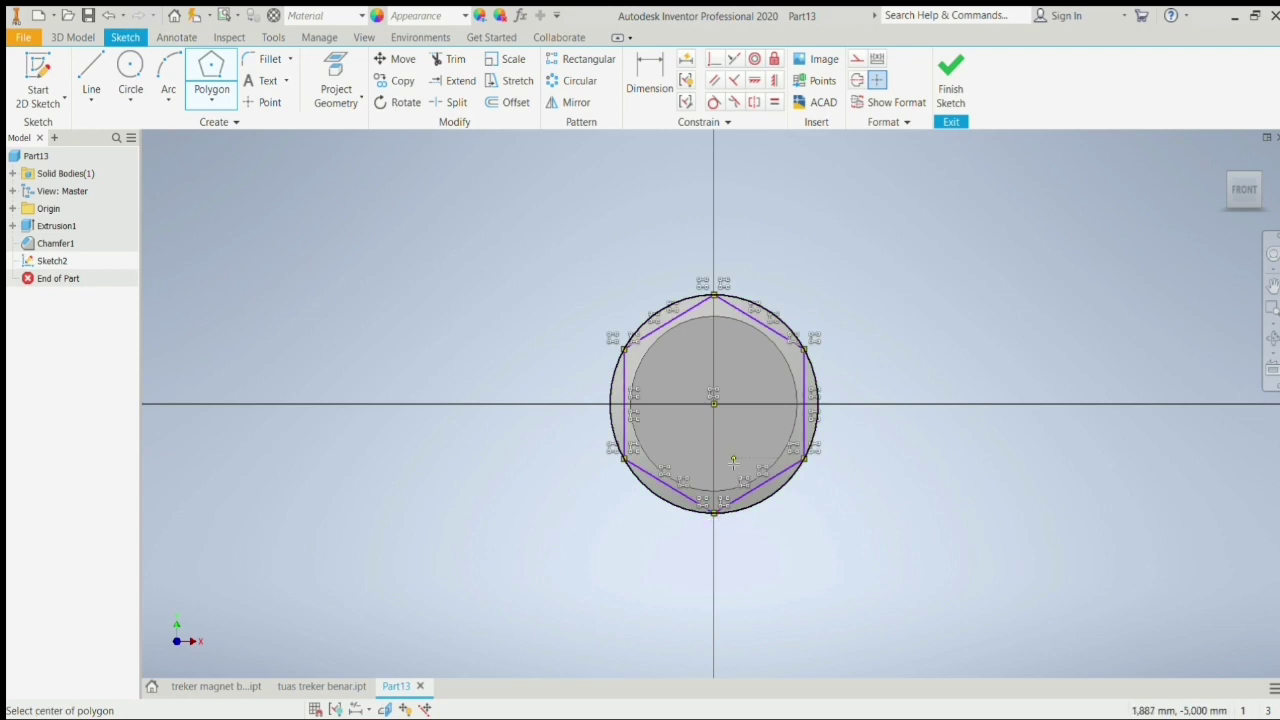
key("Escape")
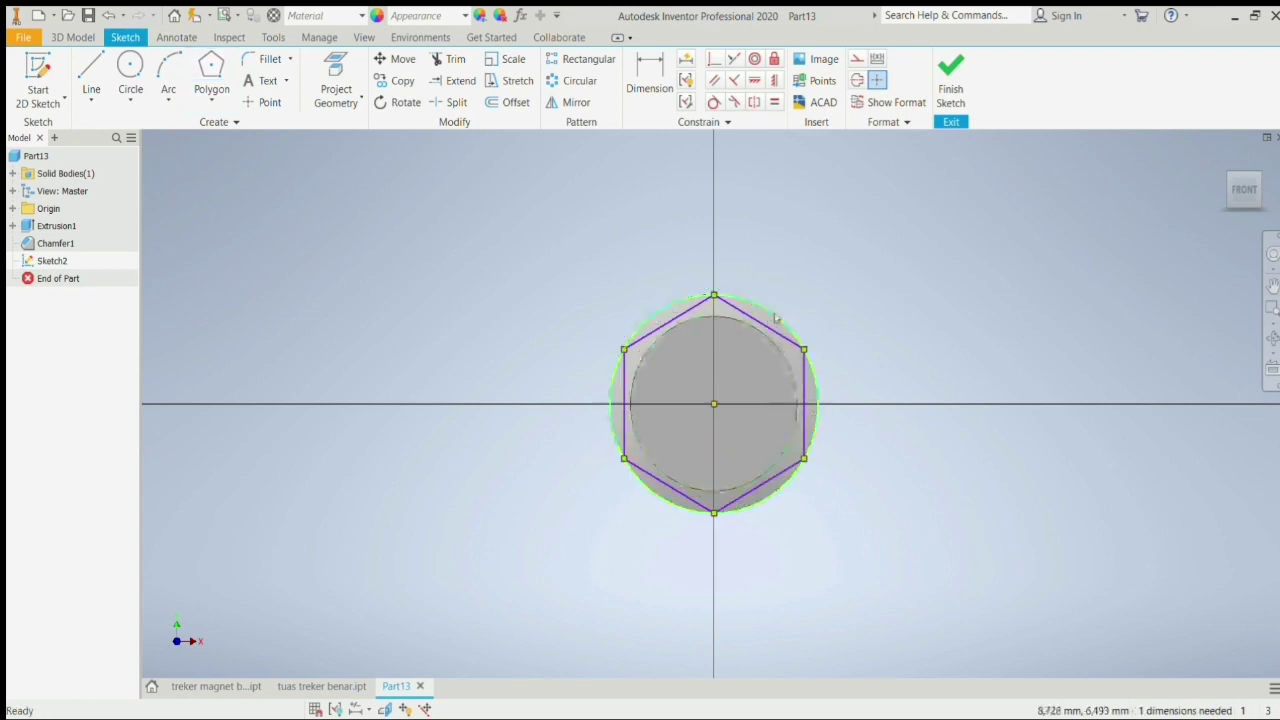
left_click(650, 72)
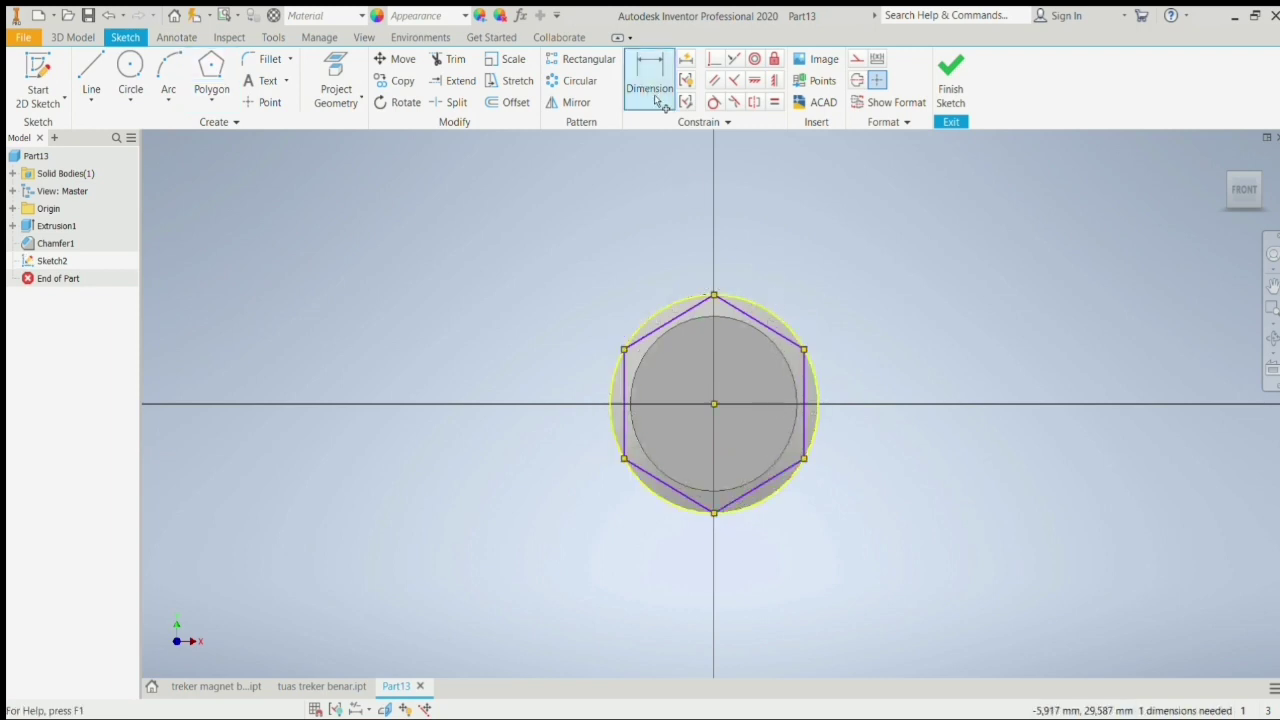
left_click(801, 388)
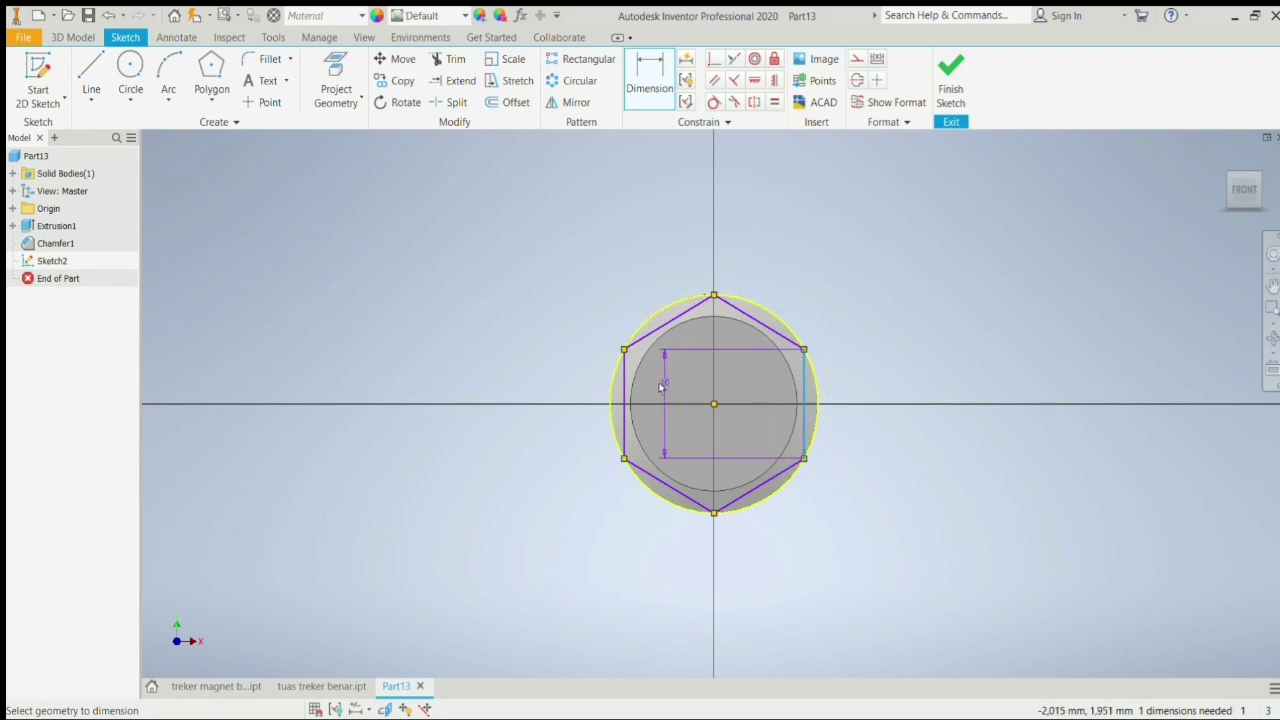
left_click(619, 392)
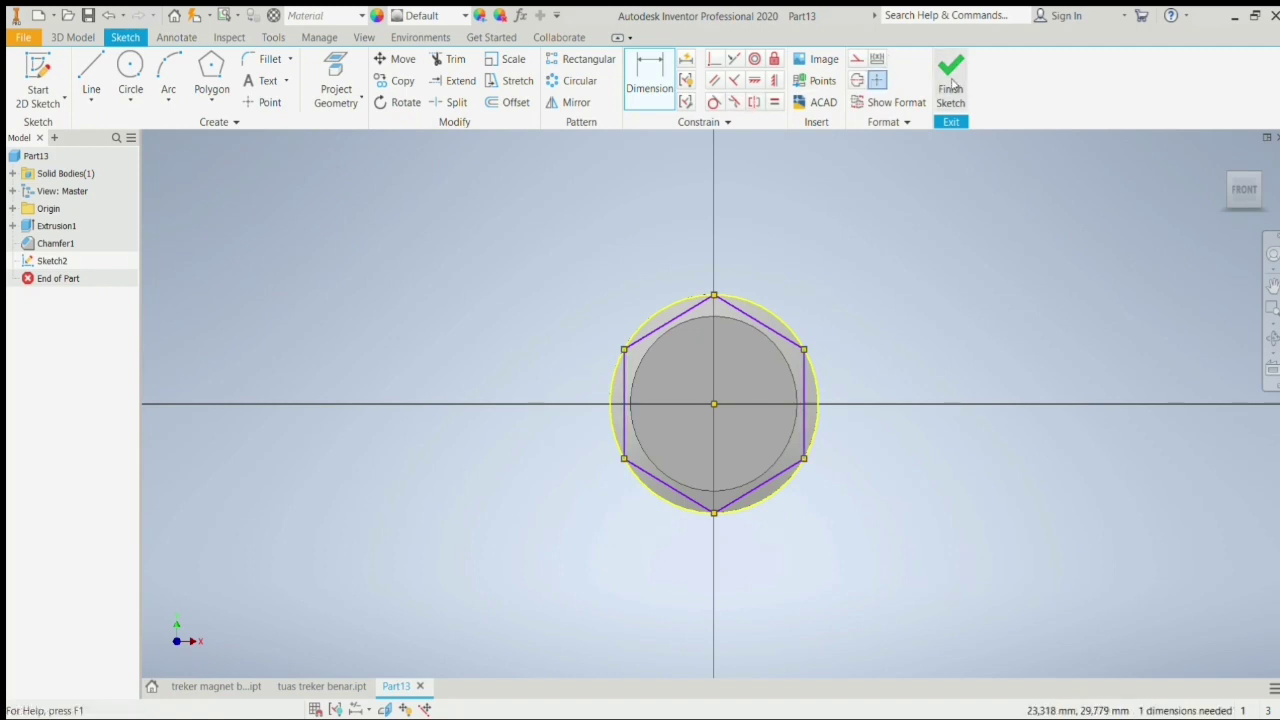
- Draw an origin-centred circle along the cylinder's outer edge around the hexagon and finish the sketch
left_click(129, 77)
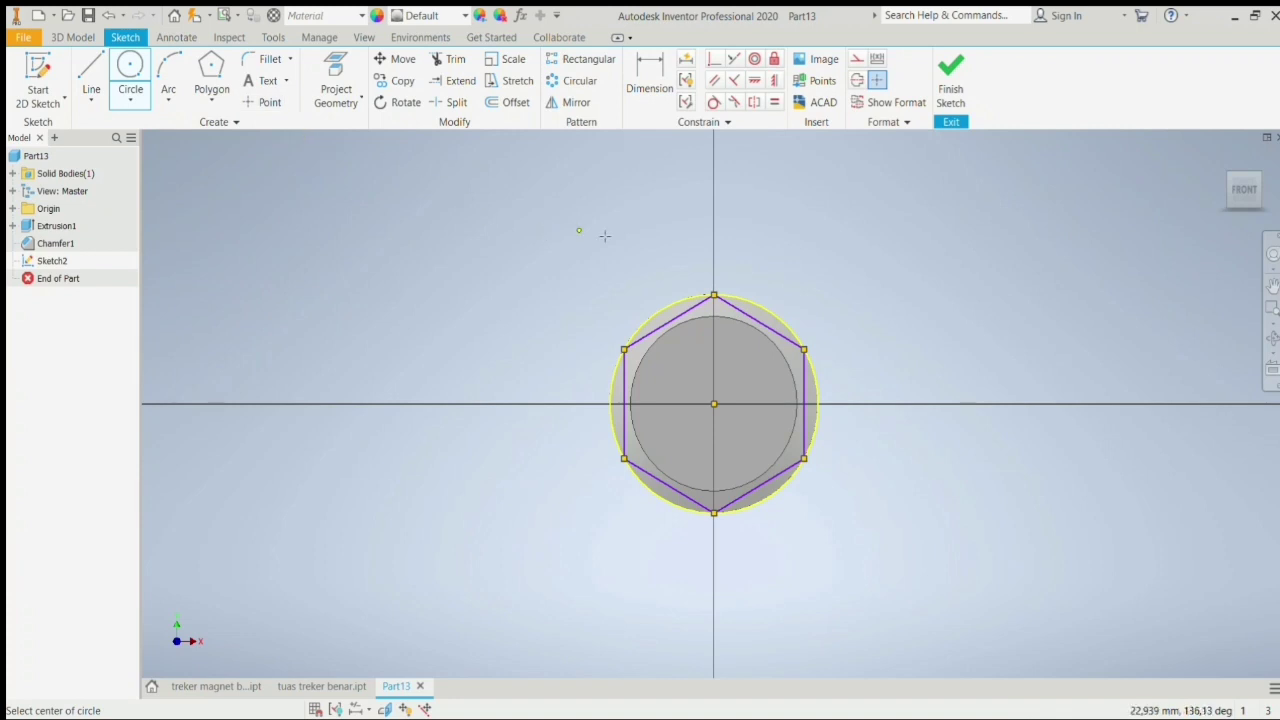
left_click(129, 77)
left_click(714, 402)
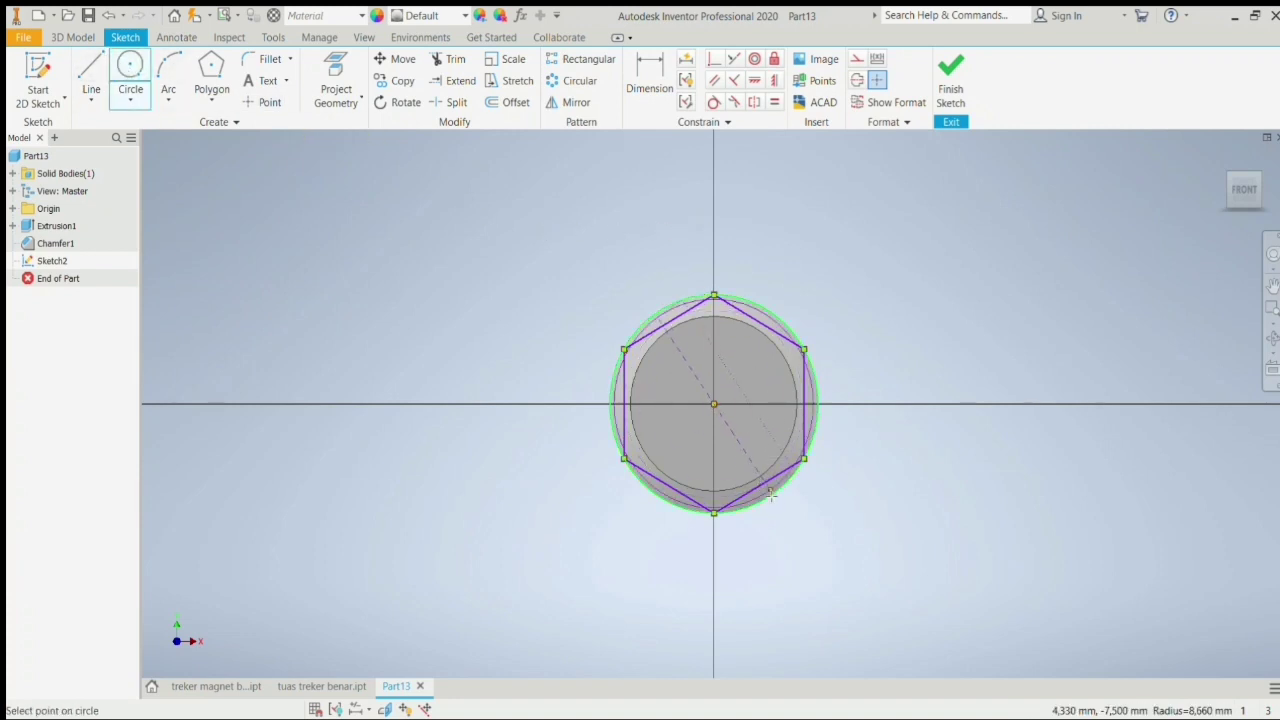
left_click(773, 498)
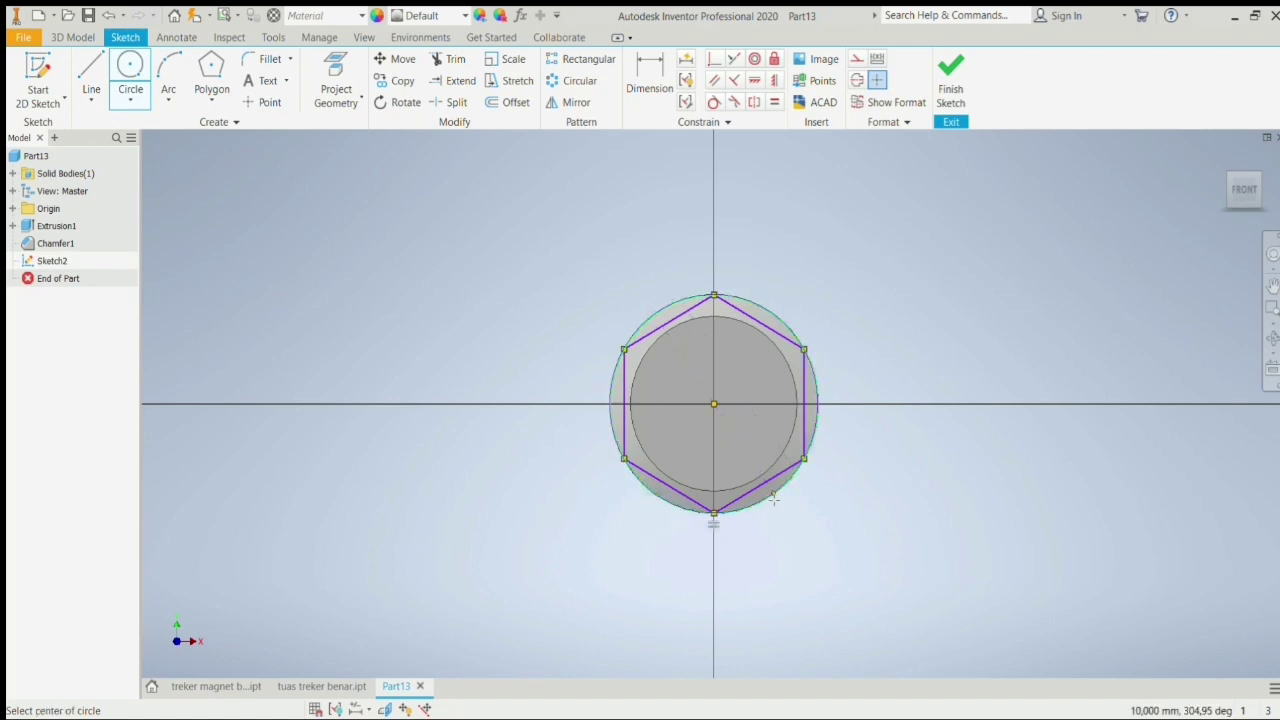
left_click(953, 96)
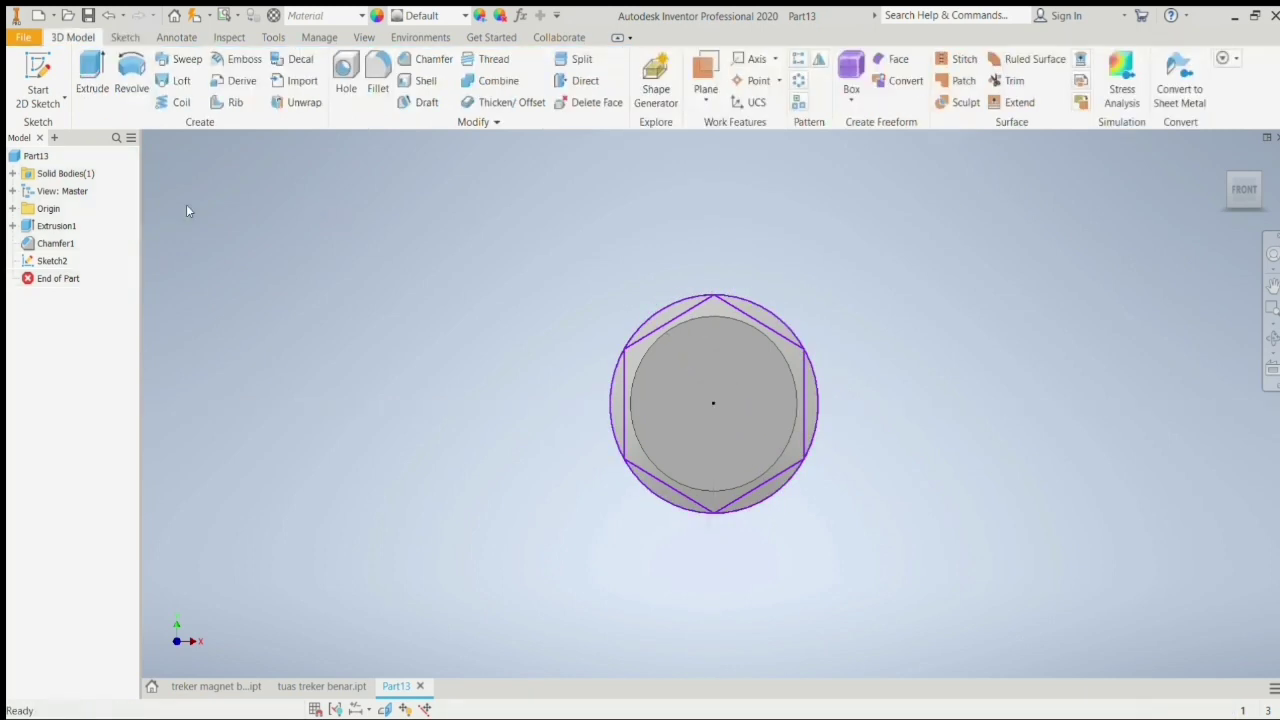
- Cut away the six circle segments outside the hexagon along the cylinder's length with an extrusion, leaving six flat sides
left_click(88, 80)
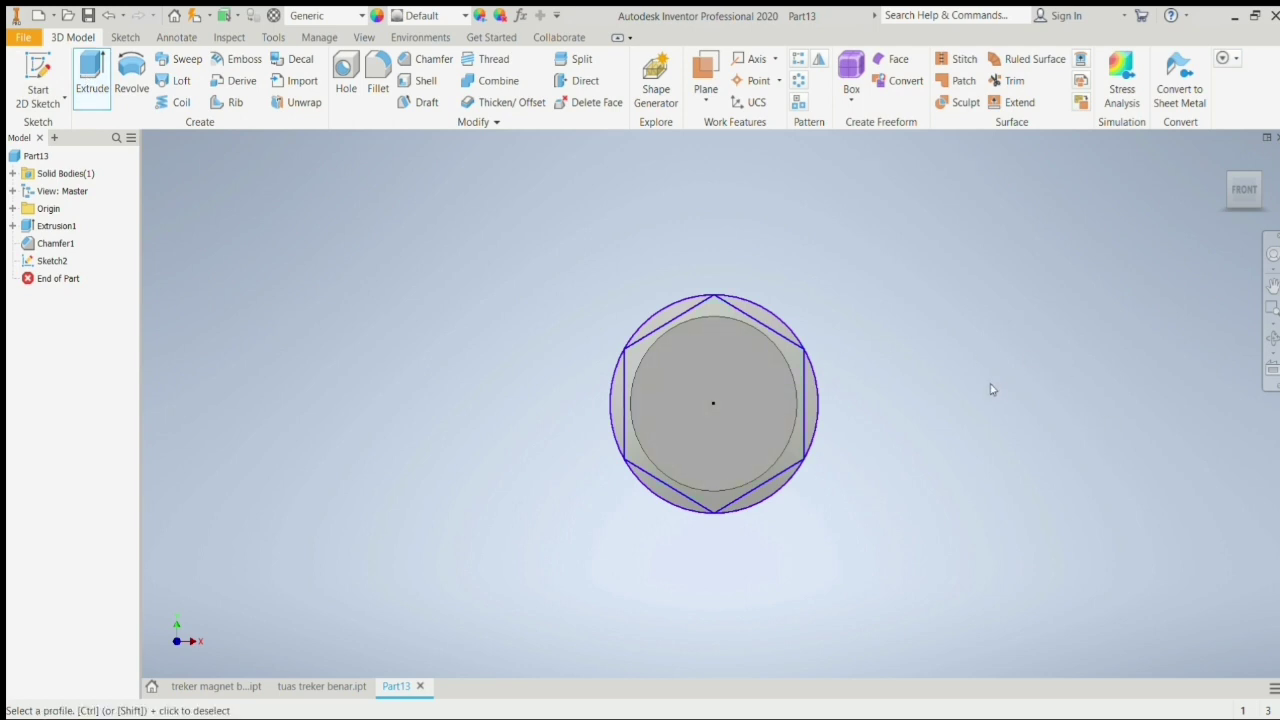
left_click(773, 332)
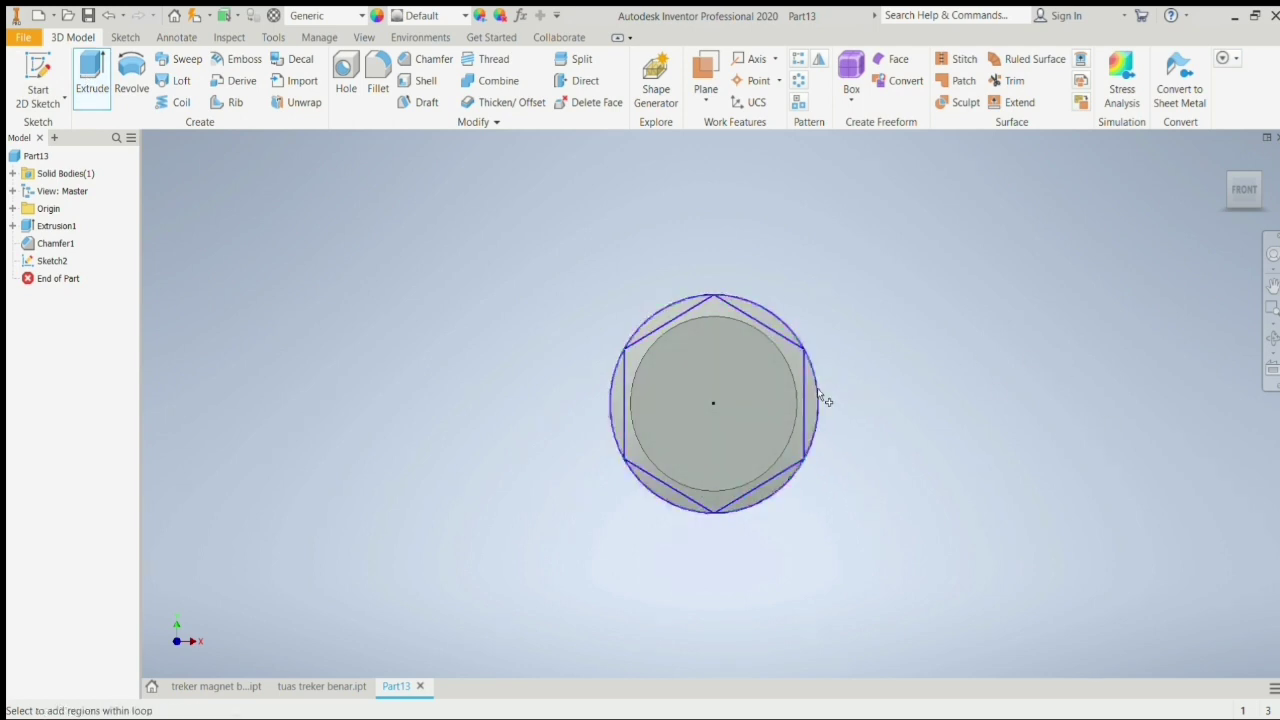
scroll(817, 388, "down", 3)
scroll(817, 388, "up", 6)
left_click(786, 404)
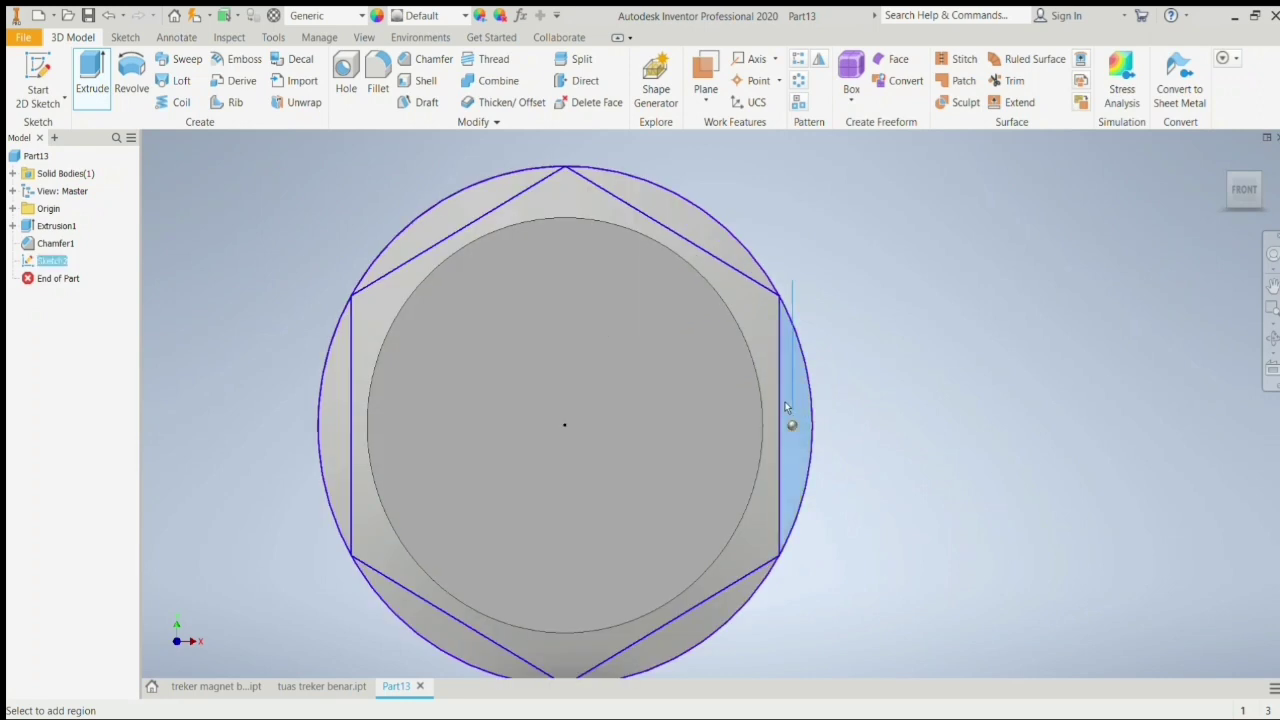
left_click(685, 209)
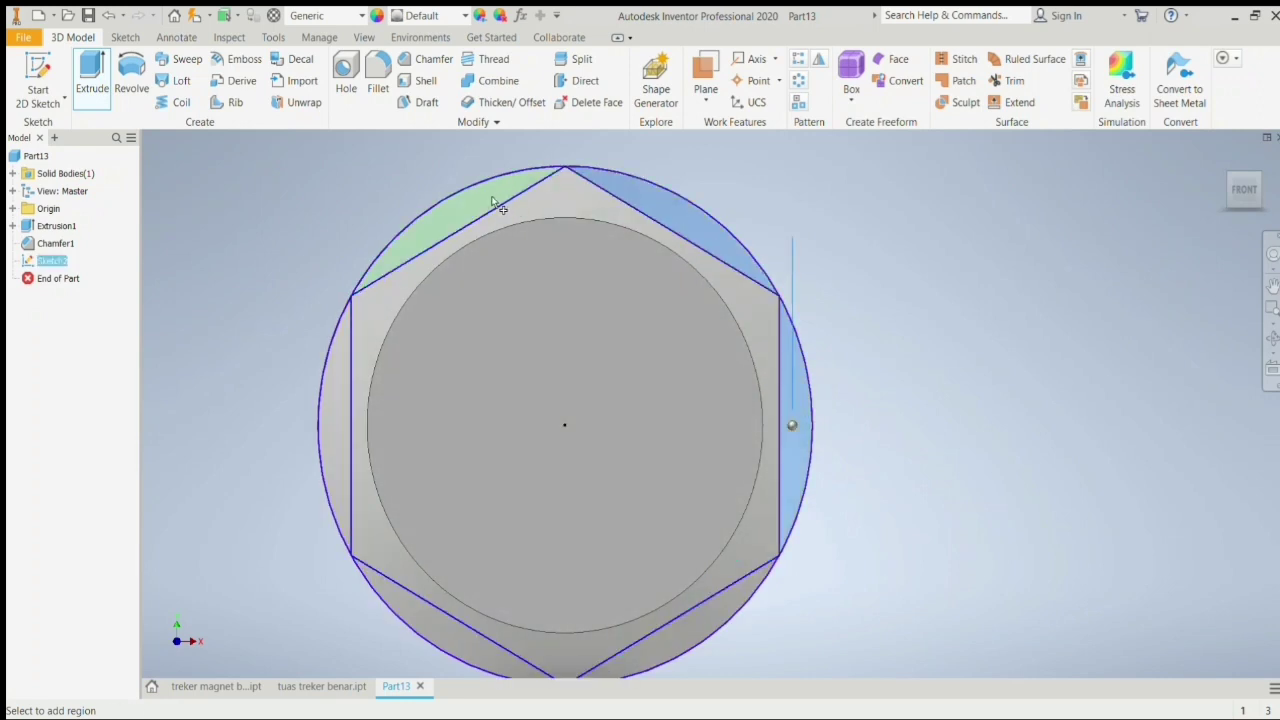
left_click(450, 222)
left_click(325, 396)
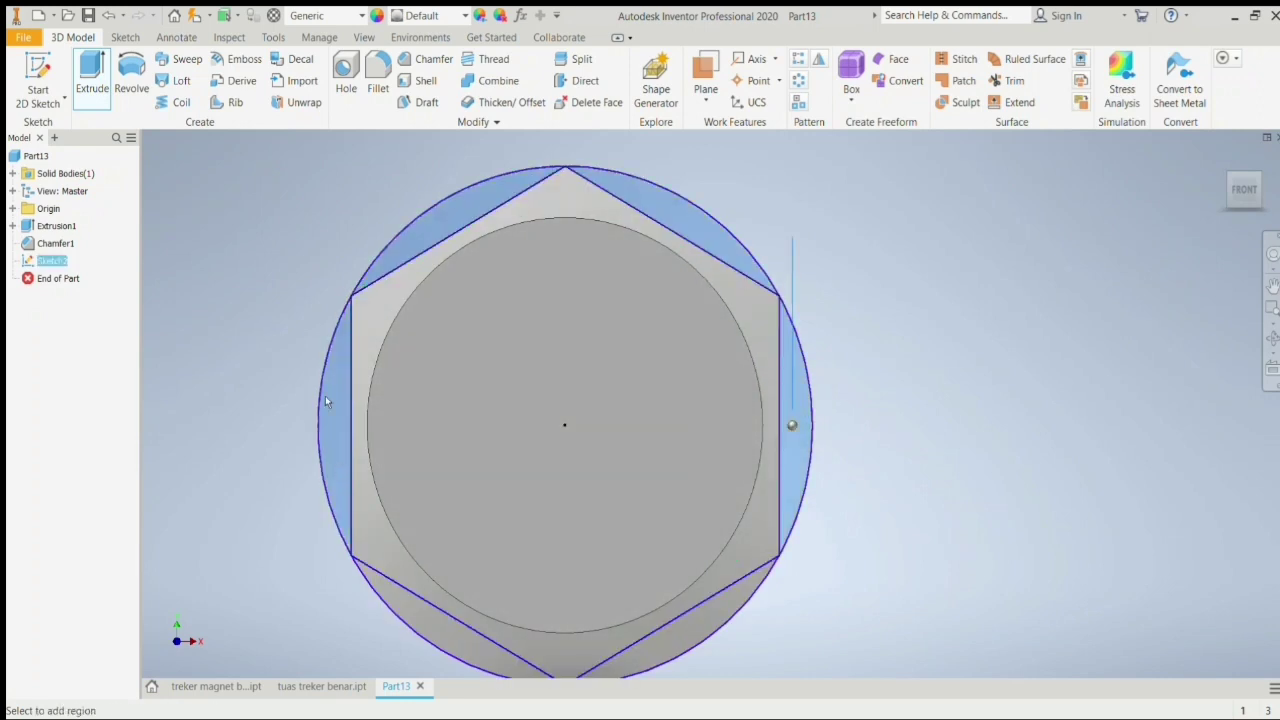
left_click(410, 615)
left_click(672, 643)
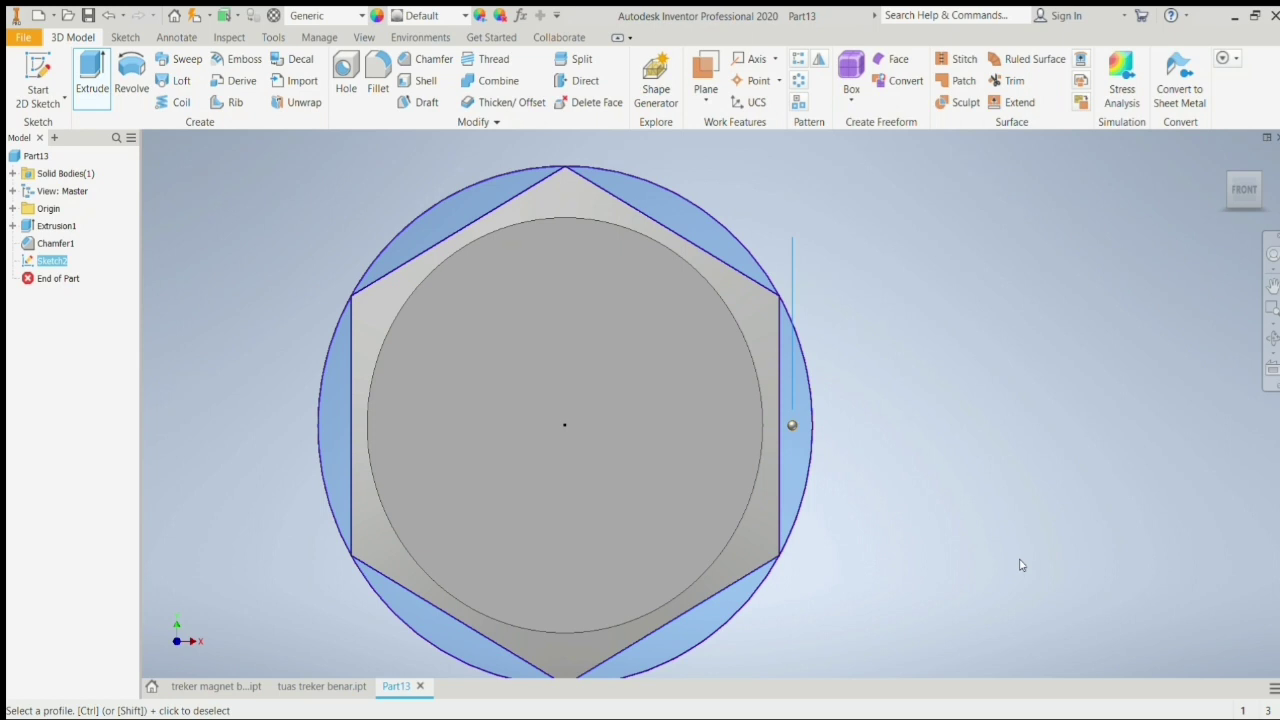
key("Return")
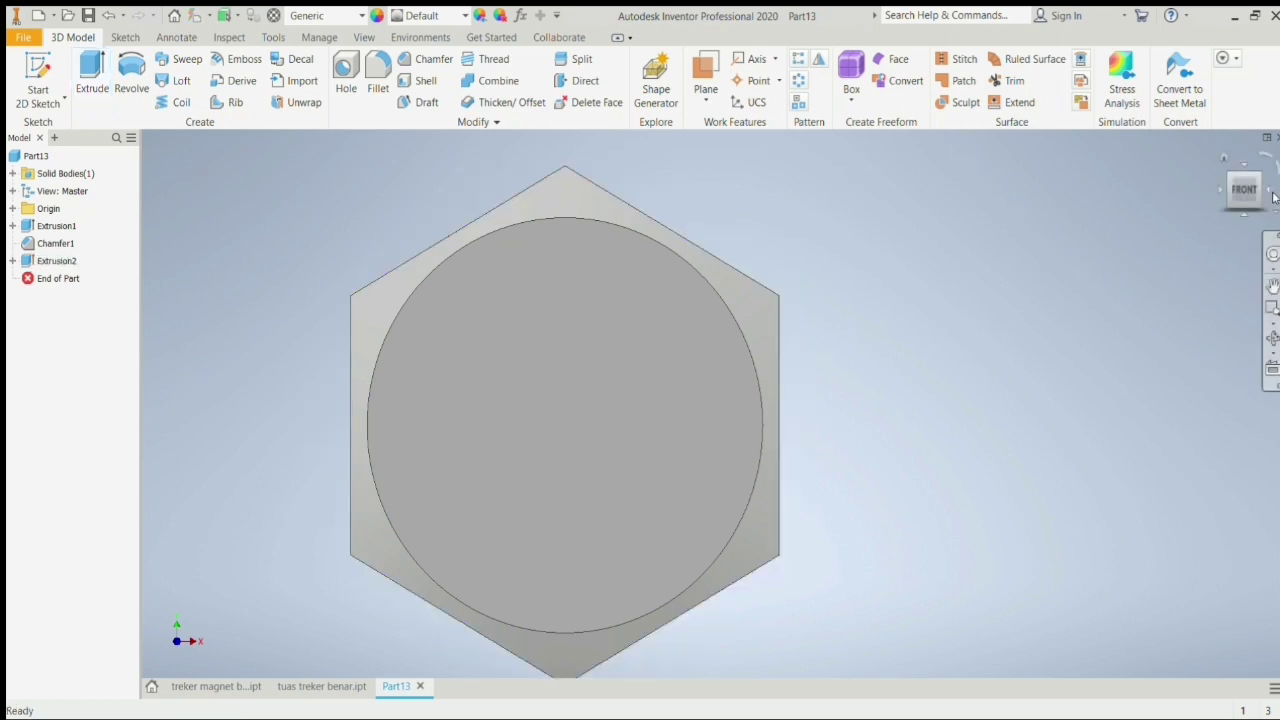
- Sketch an origin-centred circle 12 mm in diameter on the unchamfered hexagonal end face and finish the sketch
left_click(1273, 195)
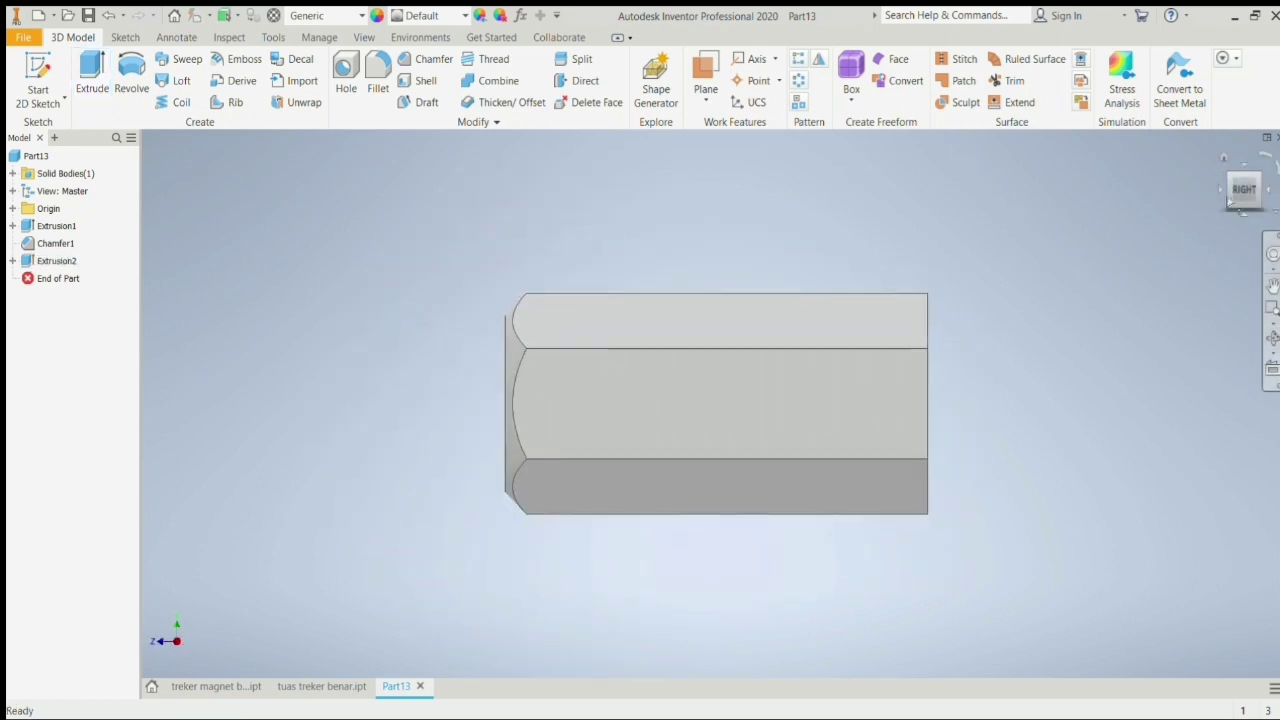
left_click(1273, 195)
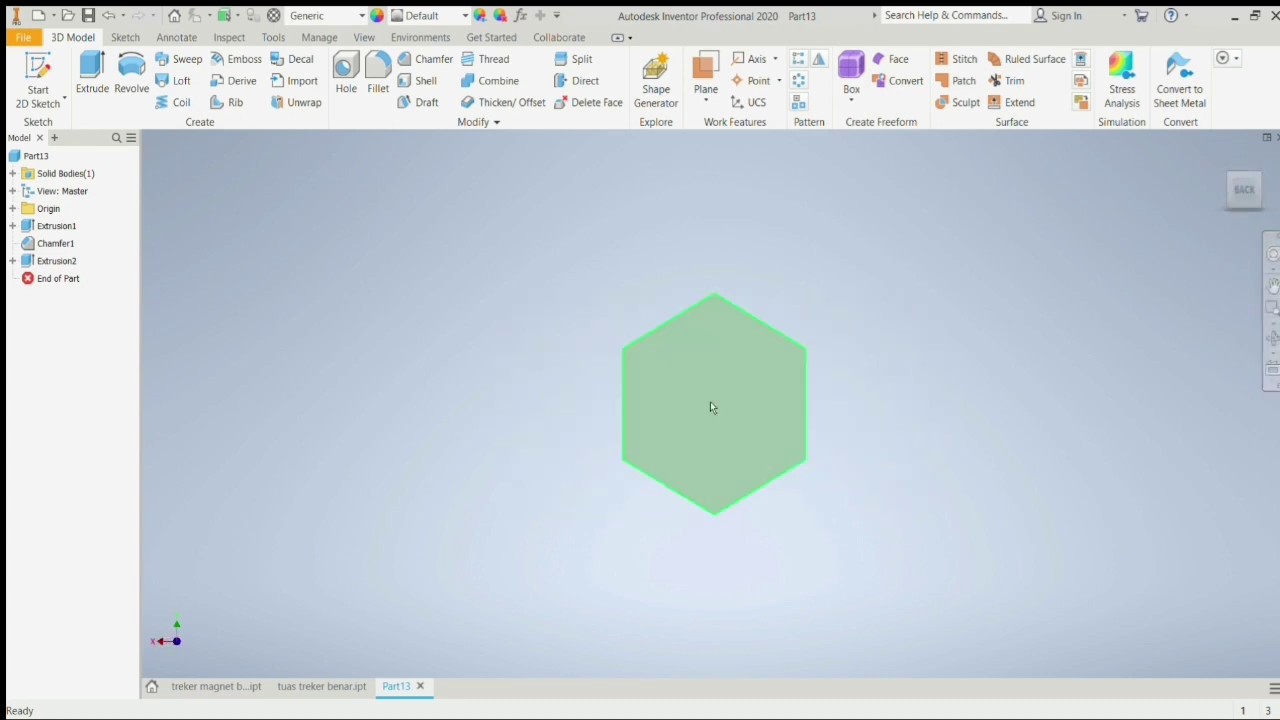
left_click(710, 404)
key("s")
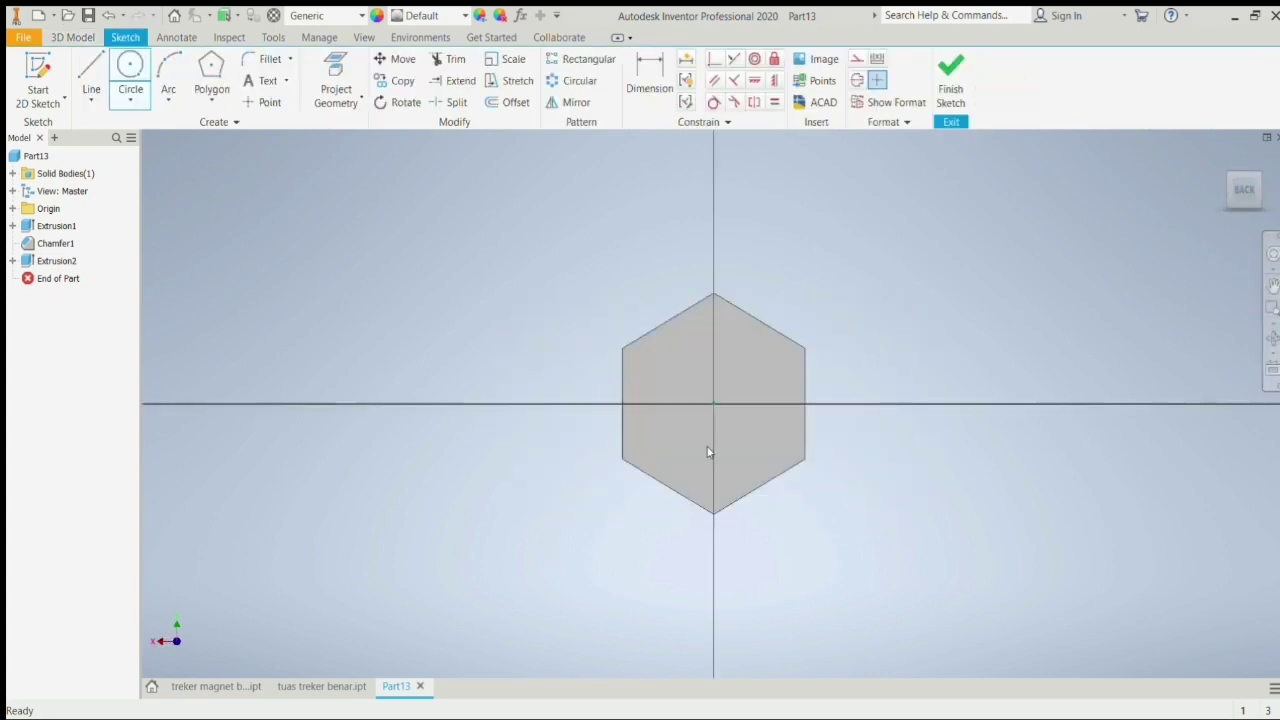
left_click(130, 74)
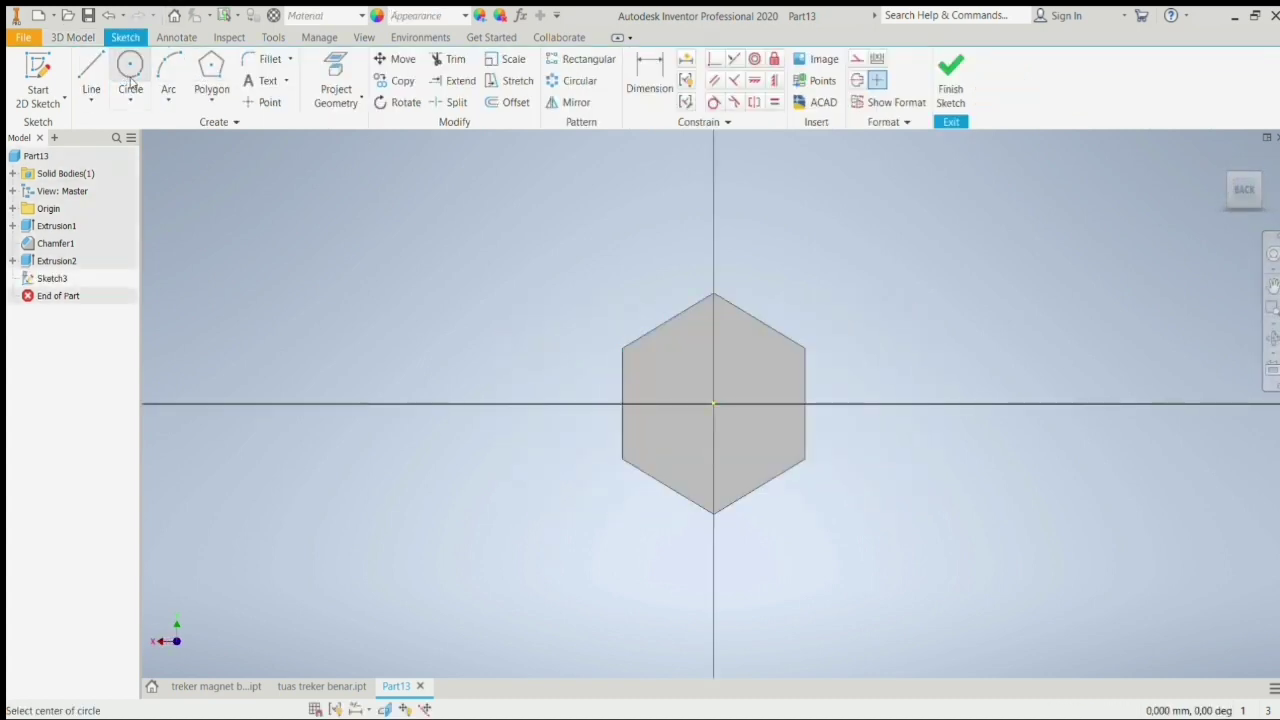
left_click(713, 404)
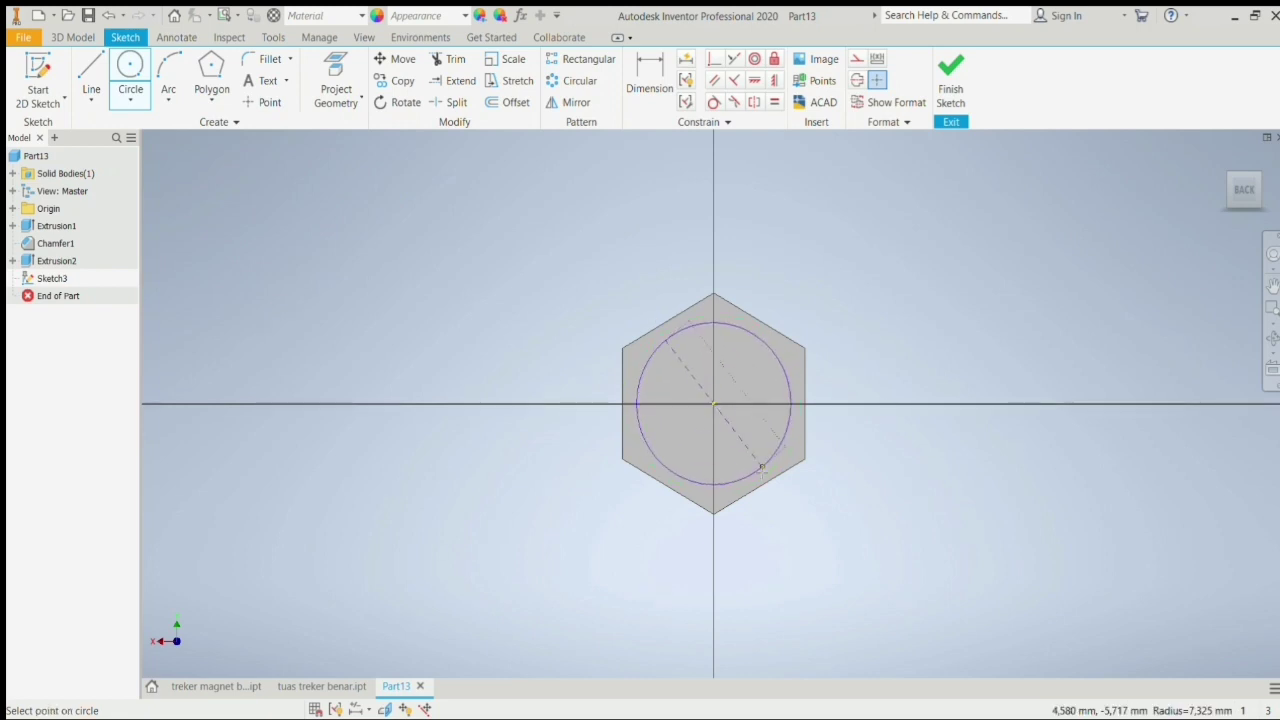
type("12")
key("Return")
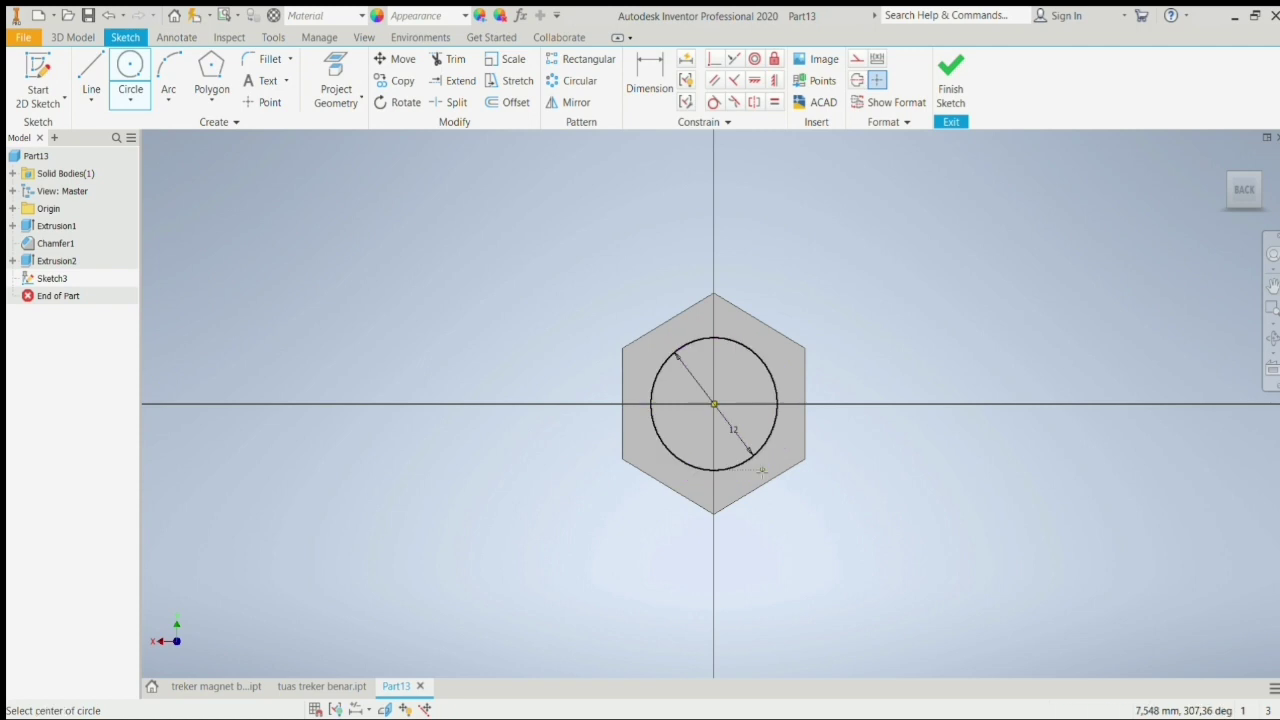
left_click(950, 90)
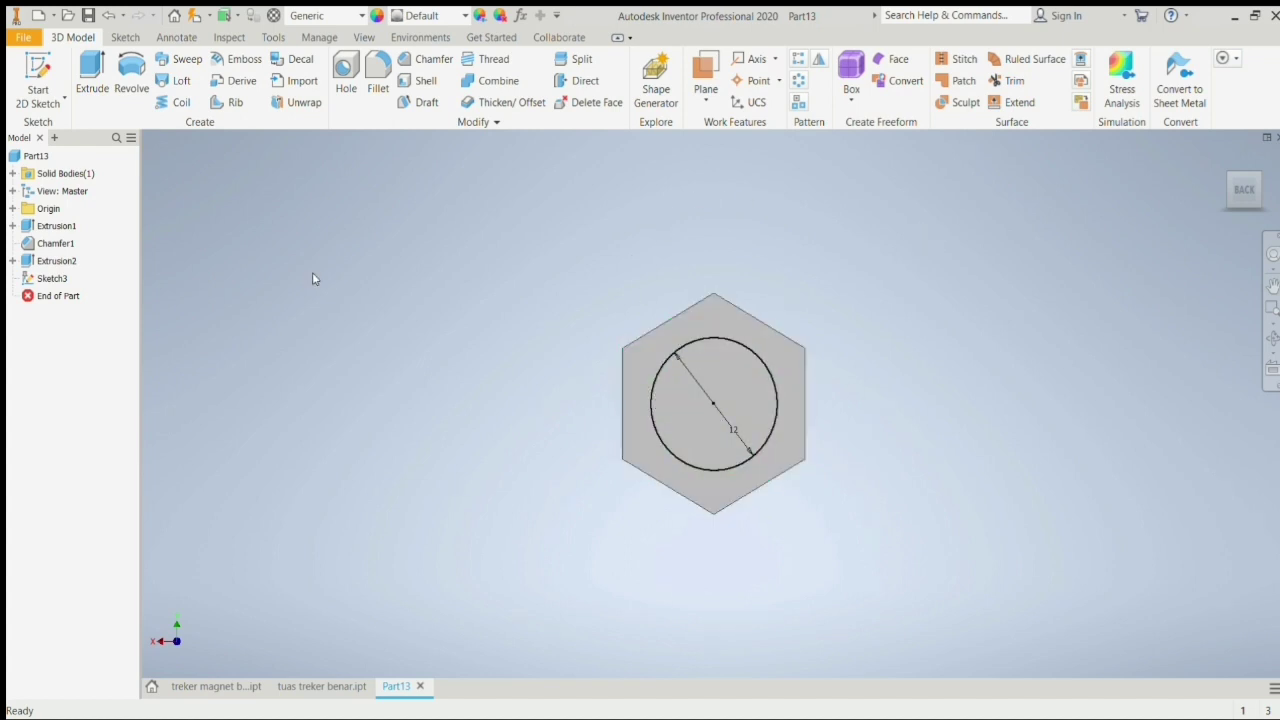
- Extrude the 12 mm circle outward from the hexagonal end face as a round shaft joined to the body
left_click(91, 87)
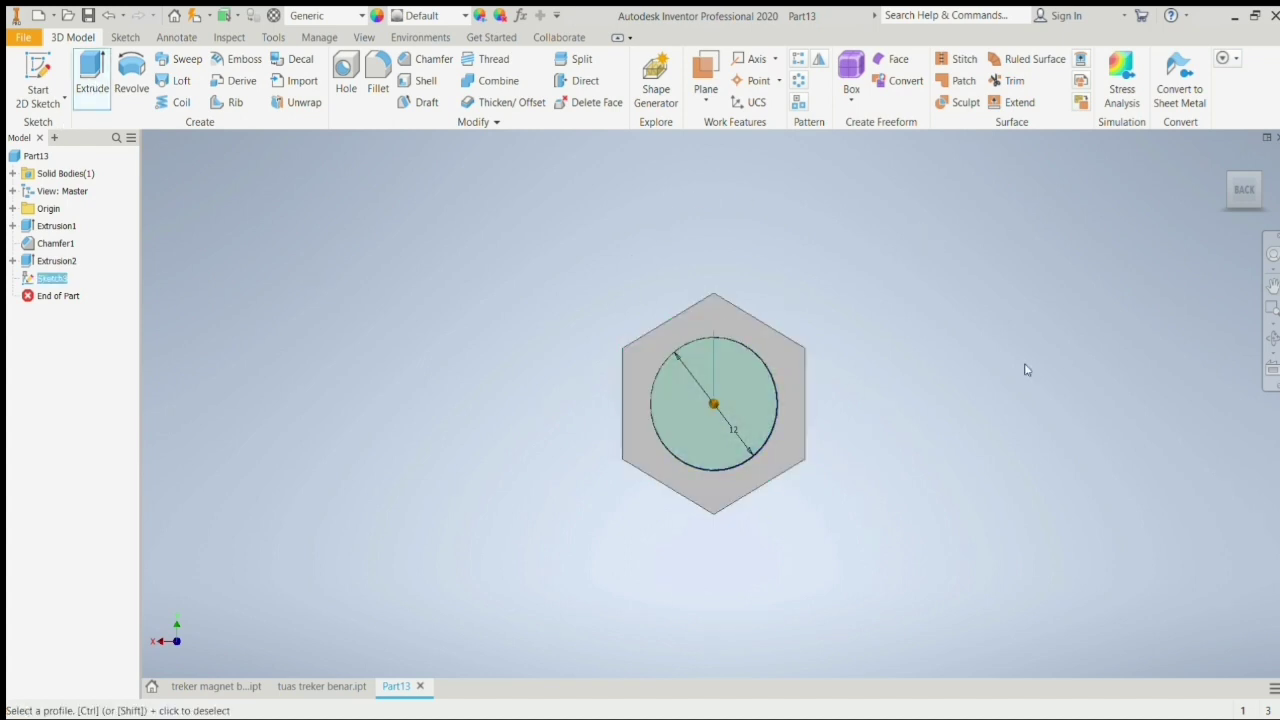
left_click(1224, 195)
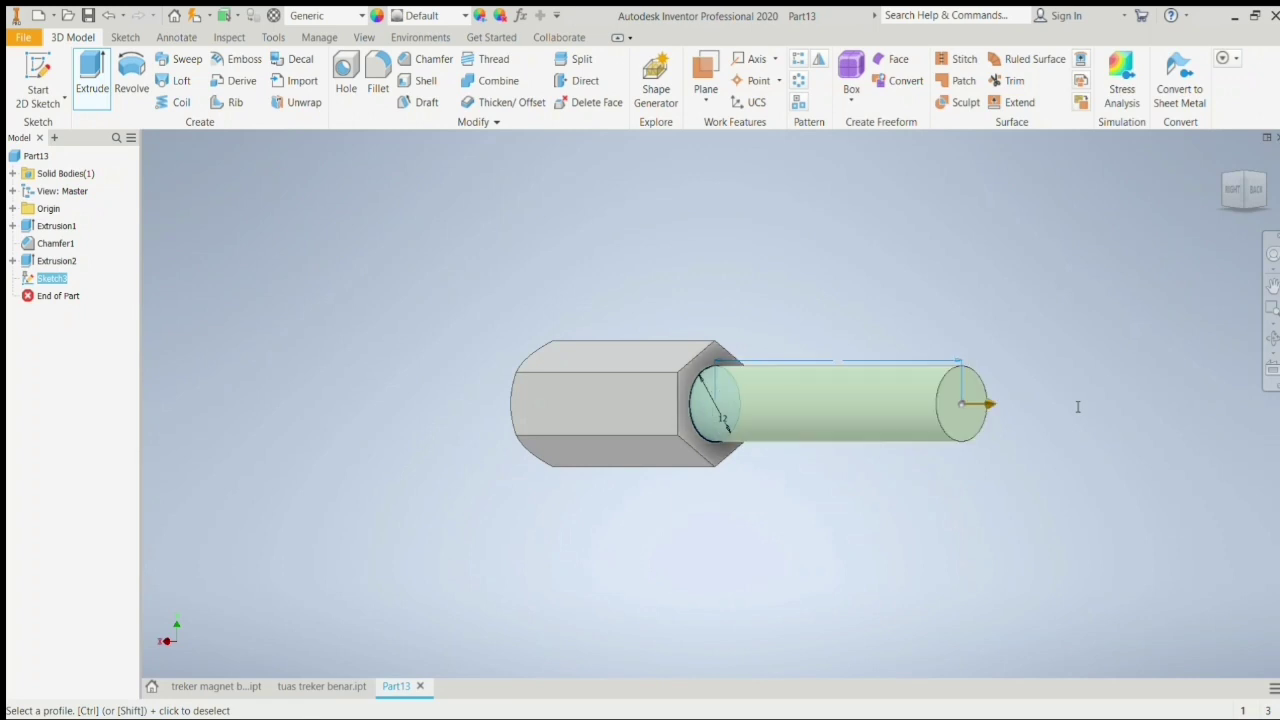
key("Return")
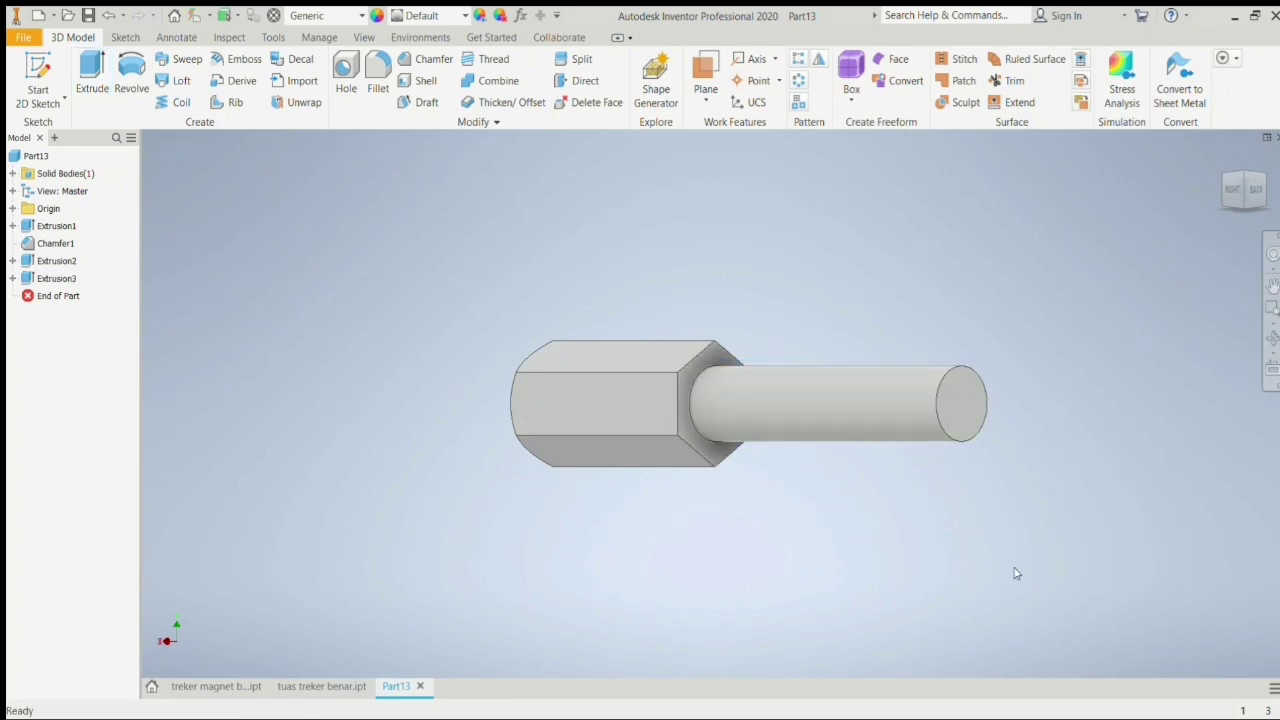
- Start a sketch on the free end face of the round shaft and draw an origin-centred circle 10 mm in diameter
left_click(1255, 189)
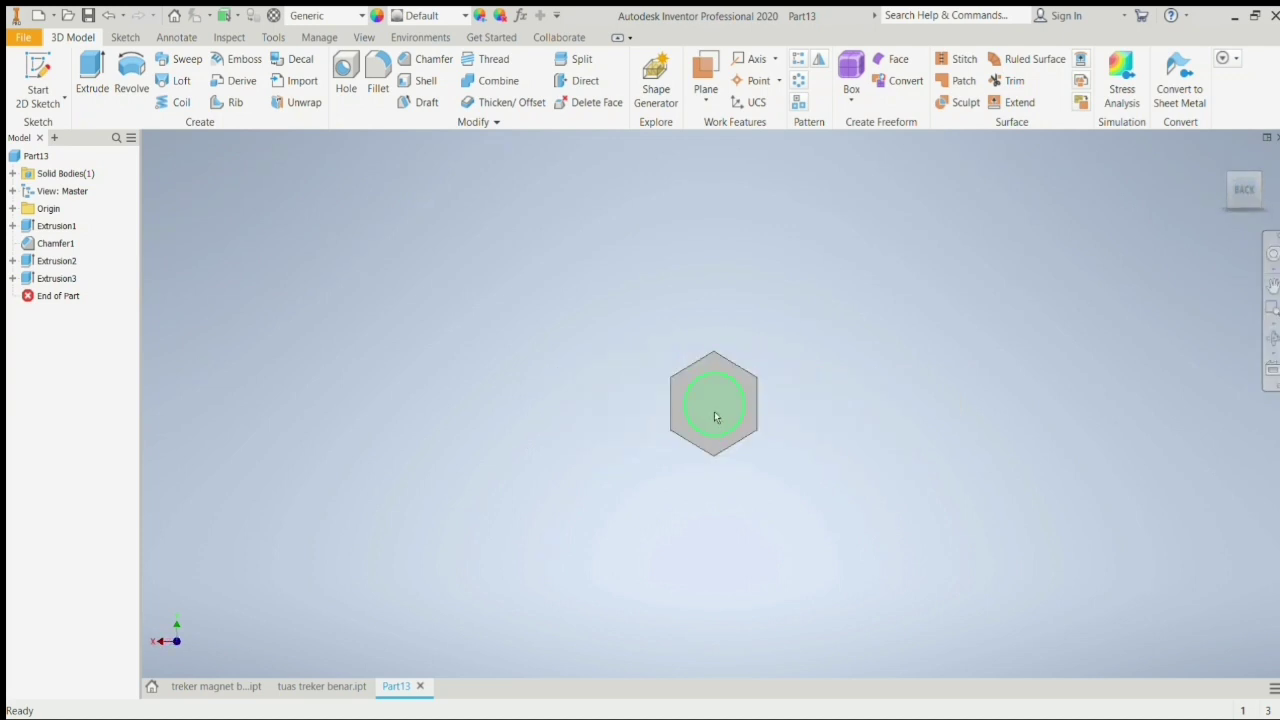
key("s")
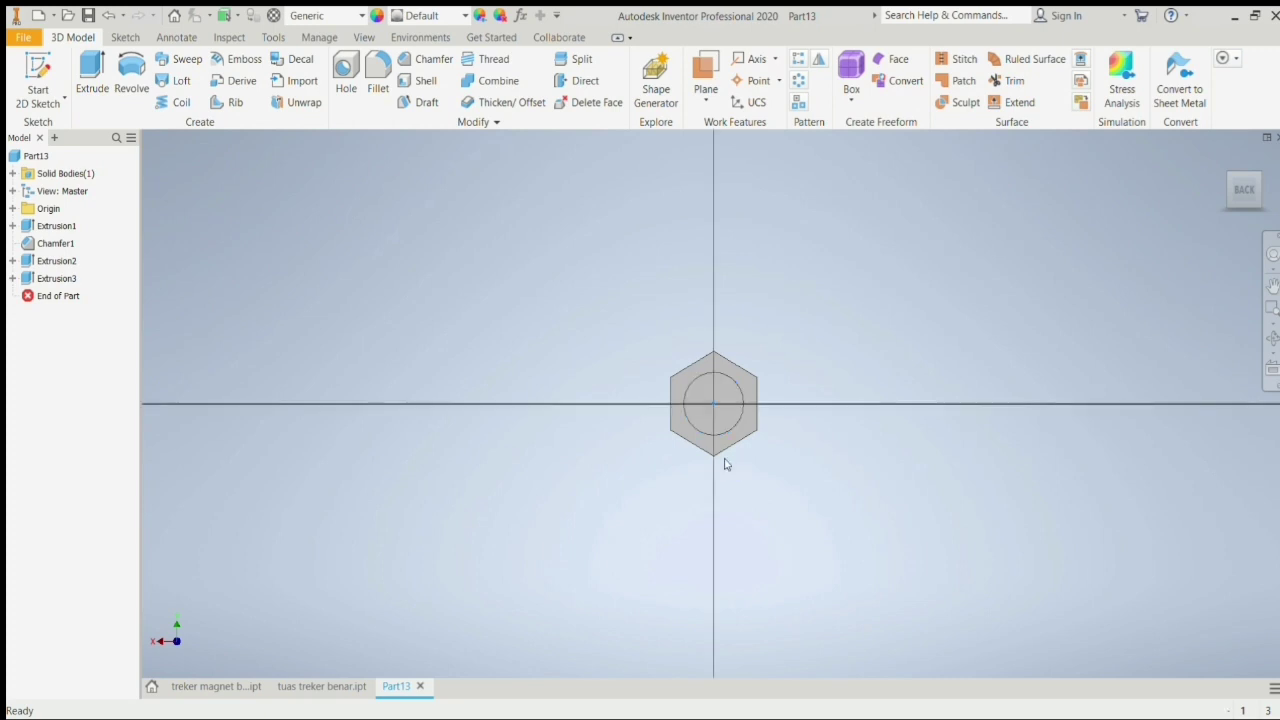
left_click(128, 78)
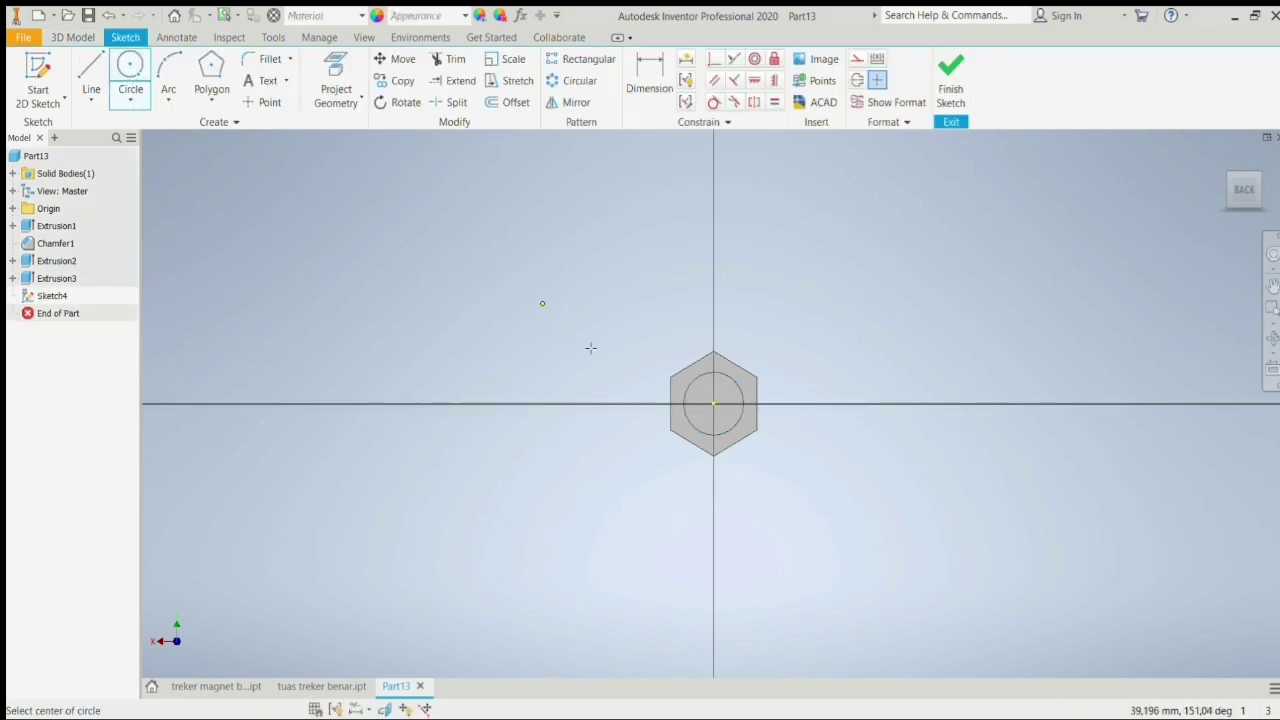
left_click(713, 404)
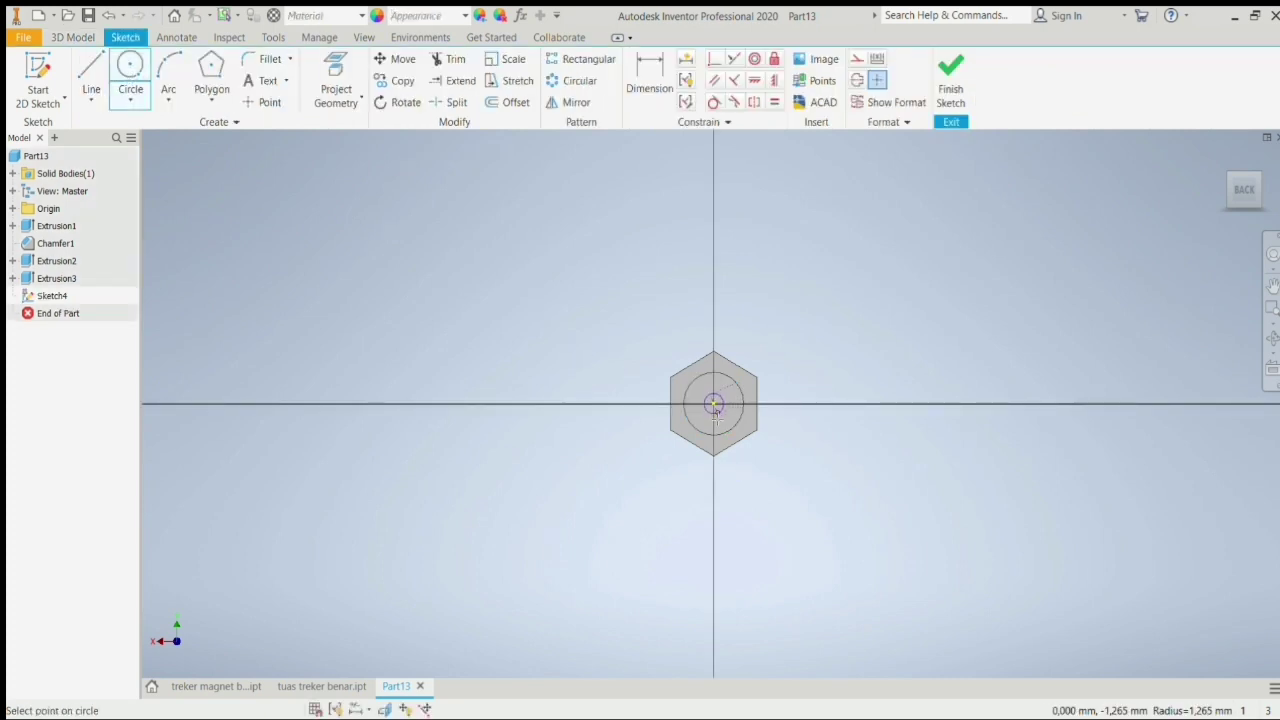
left_click(716, 421)
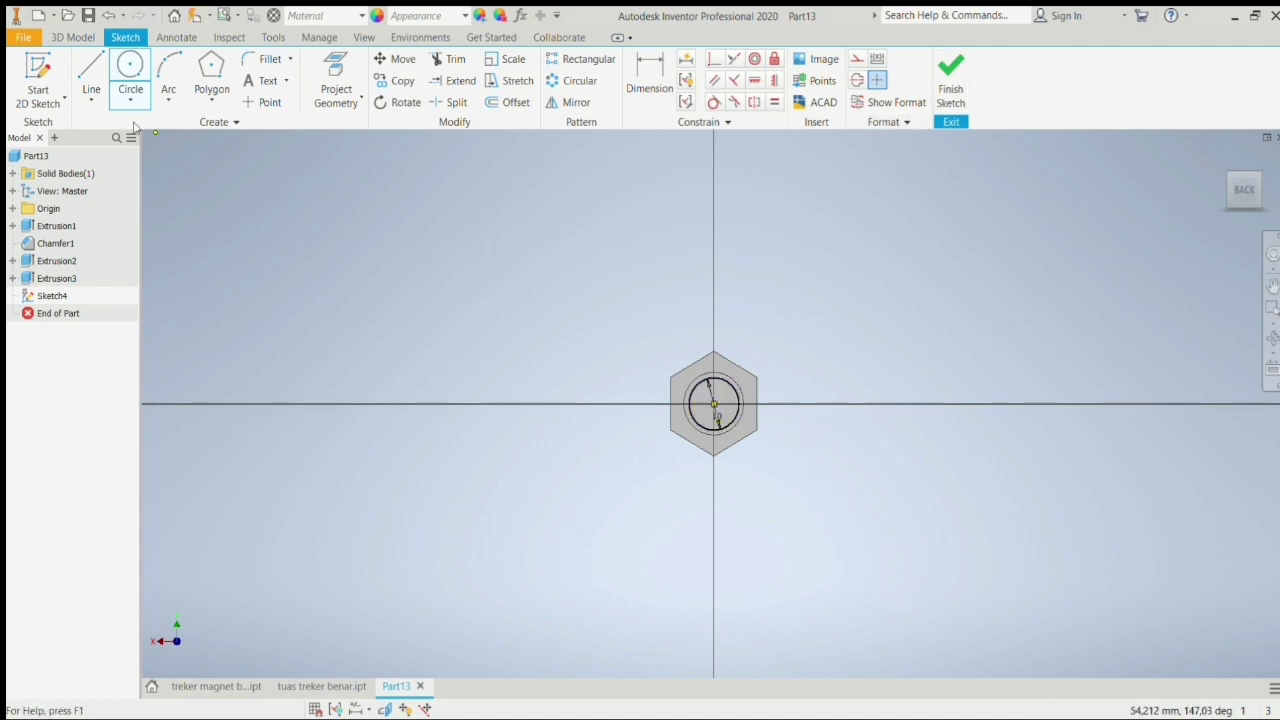
key("Escape")
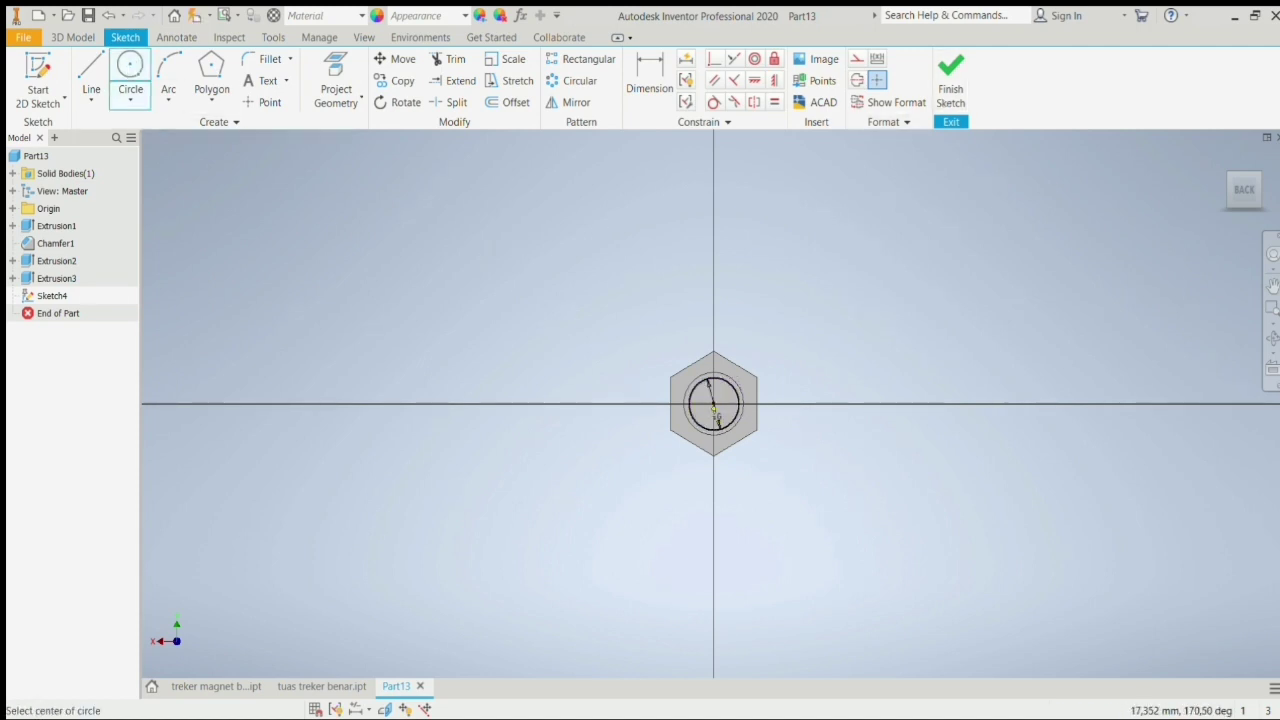
- Try to draw a second origin-centred circle along the shaft's outer edge and finish the sketch
left_click(716, 412)
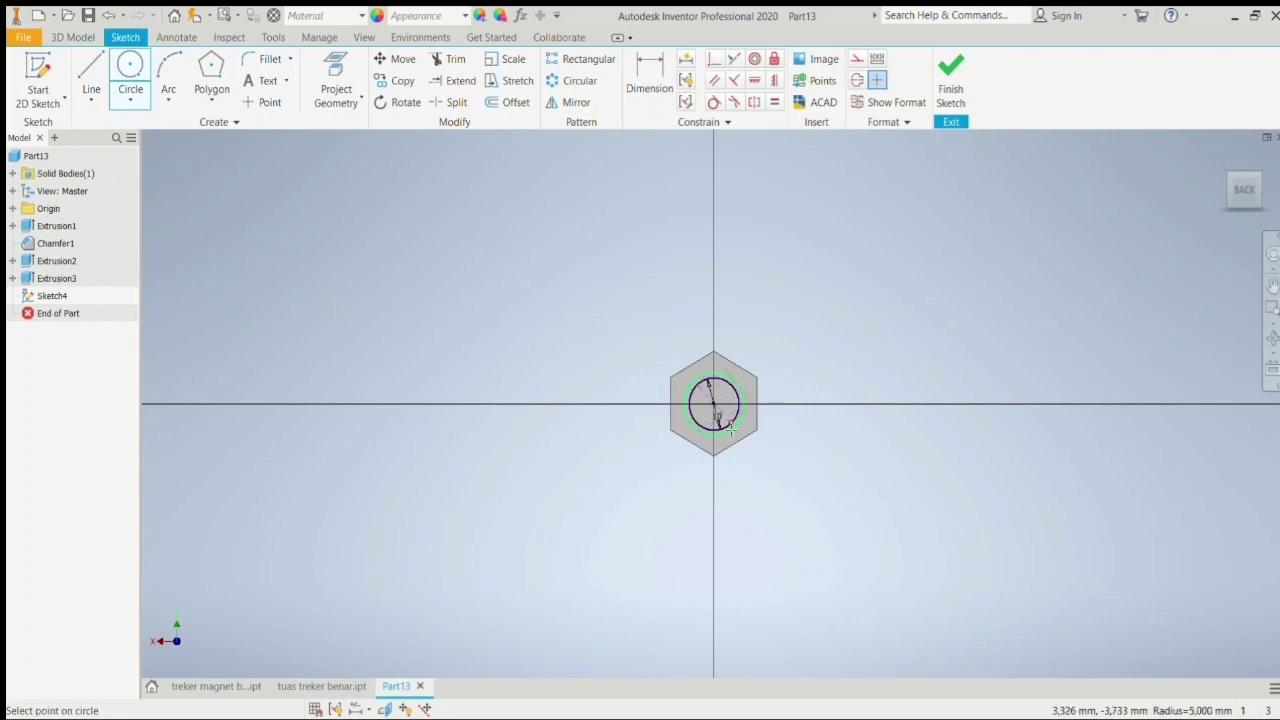
left_click(731, 431)
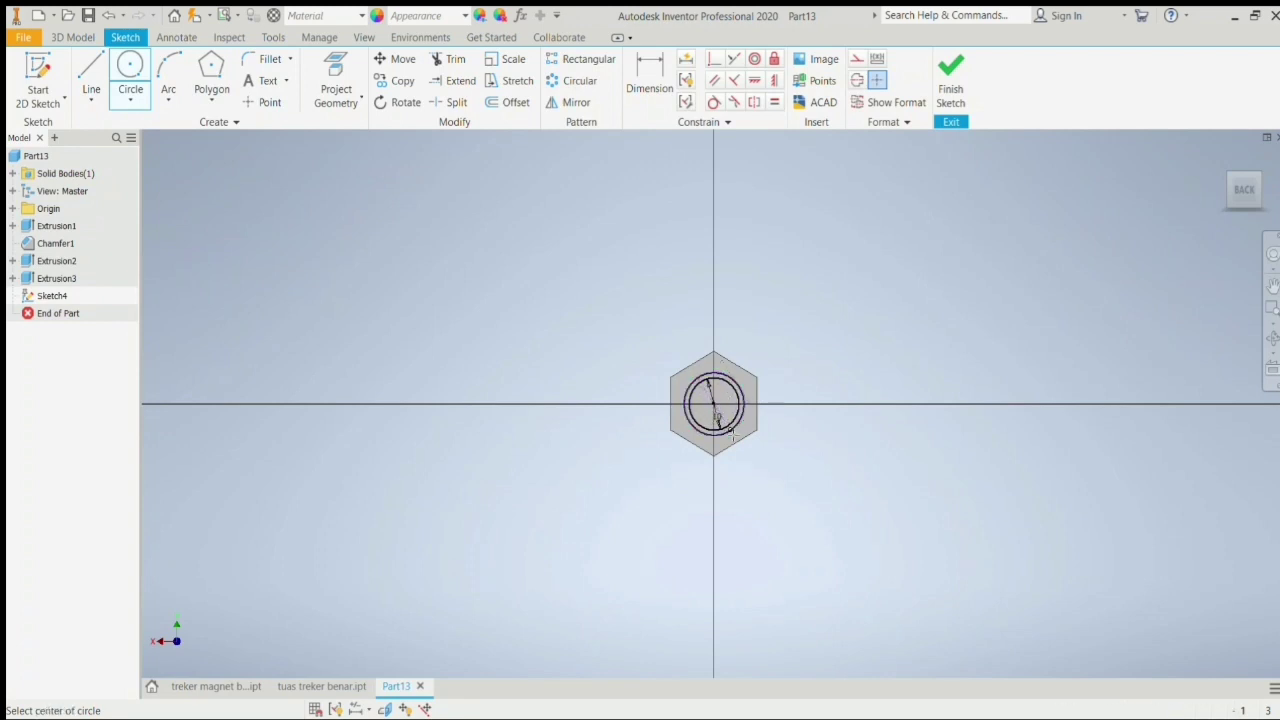
left_click(946, 92)
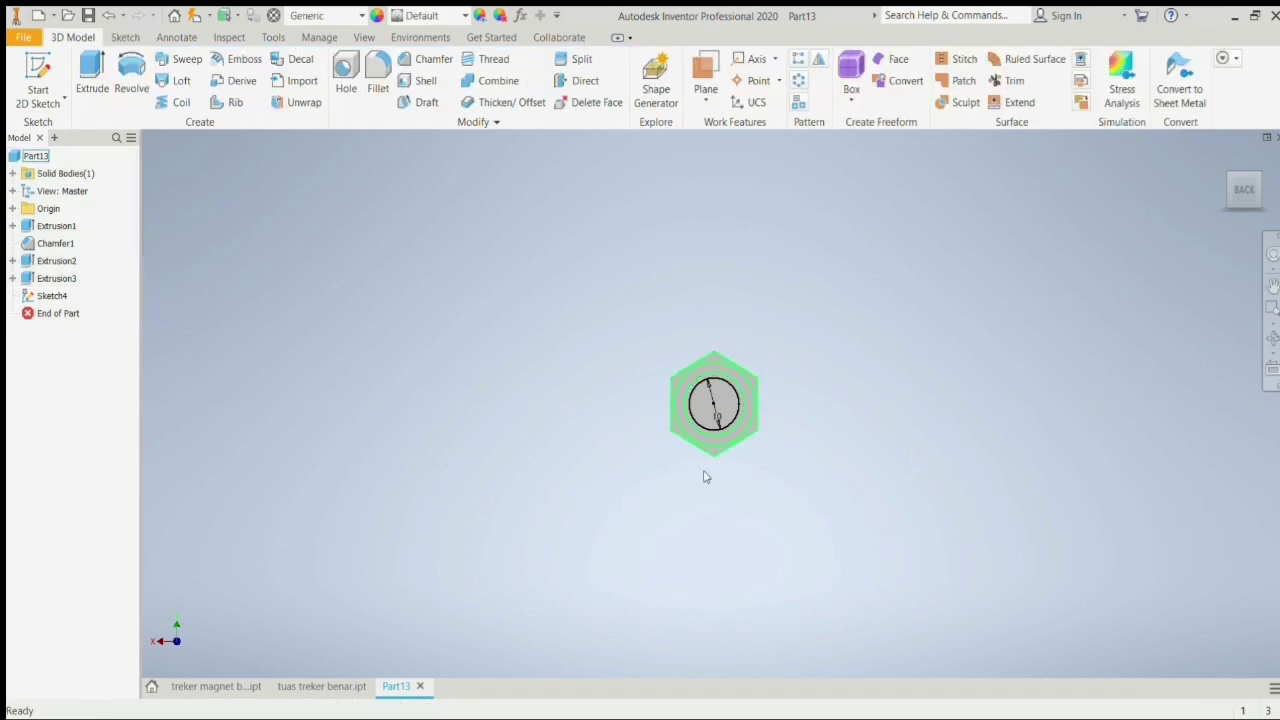
scroll(706, 471, "down", 3)
scroll(703, 472, "up", 8)
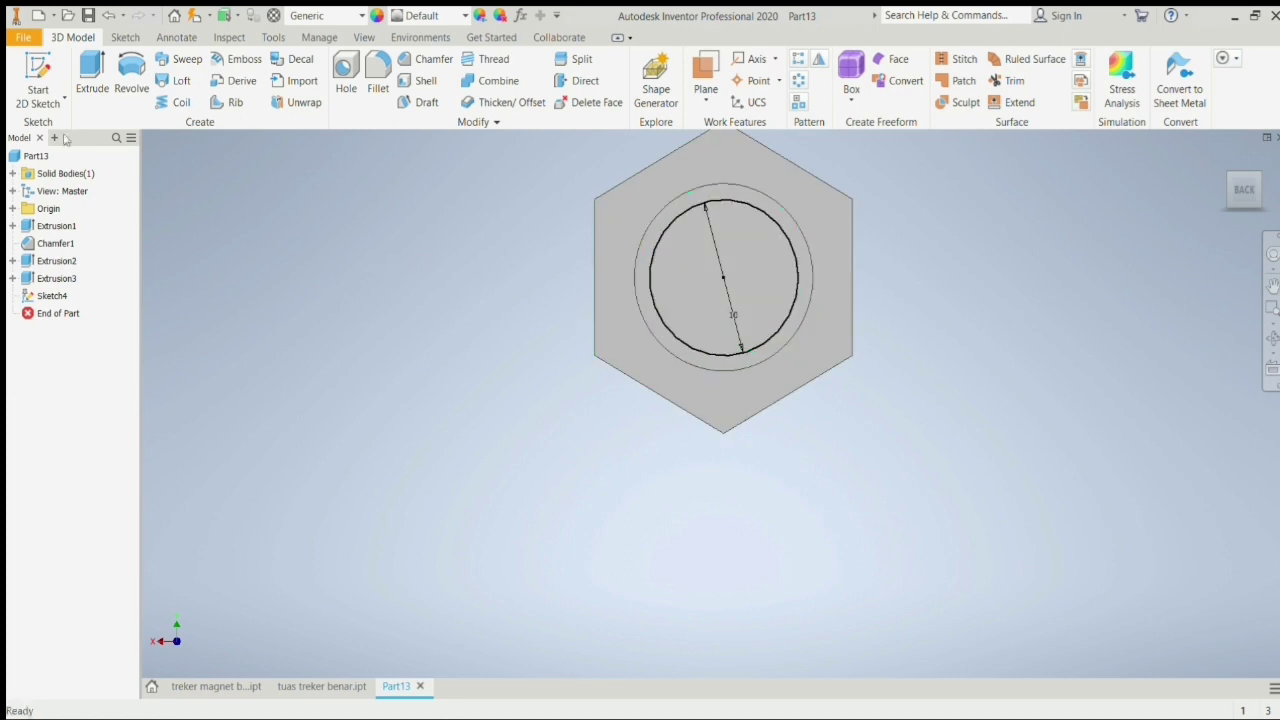
left_click(92, 75)
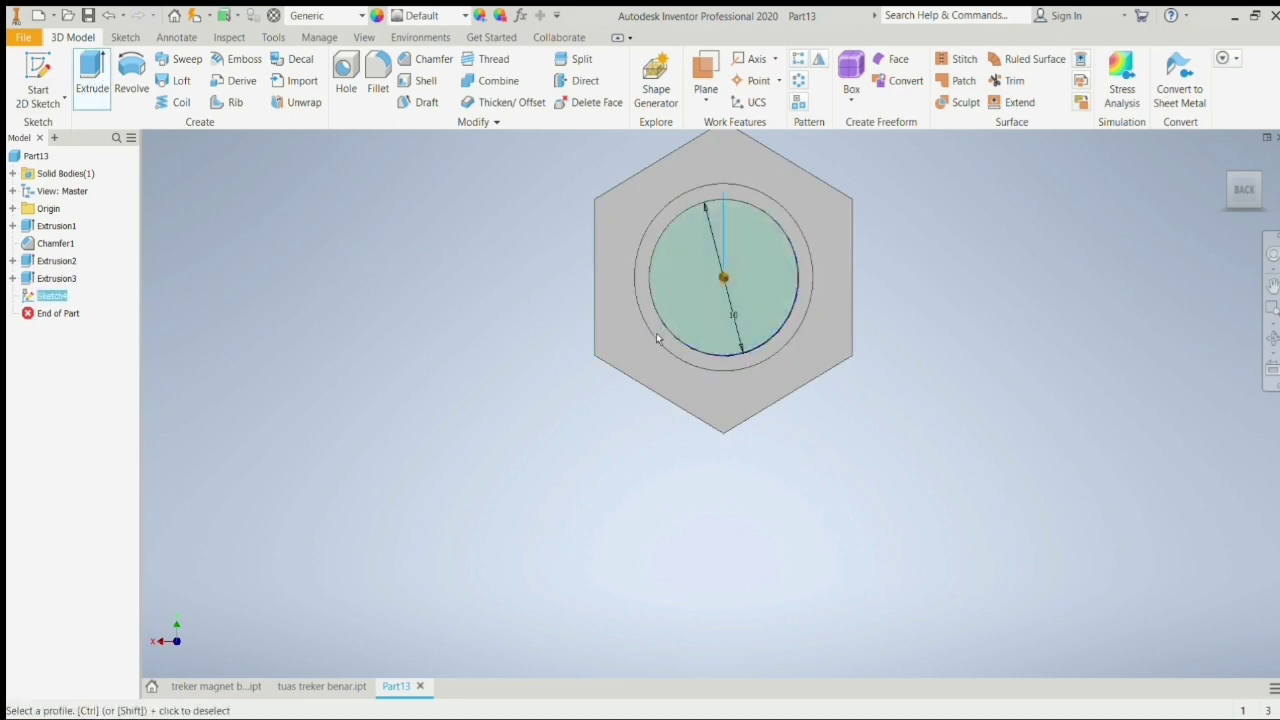
left_click(105, 16)
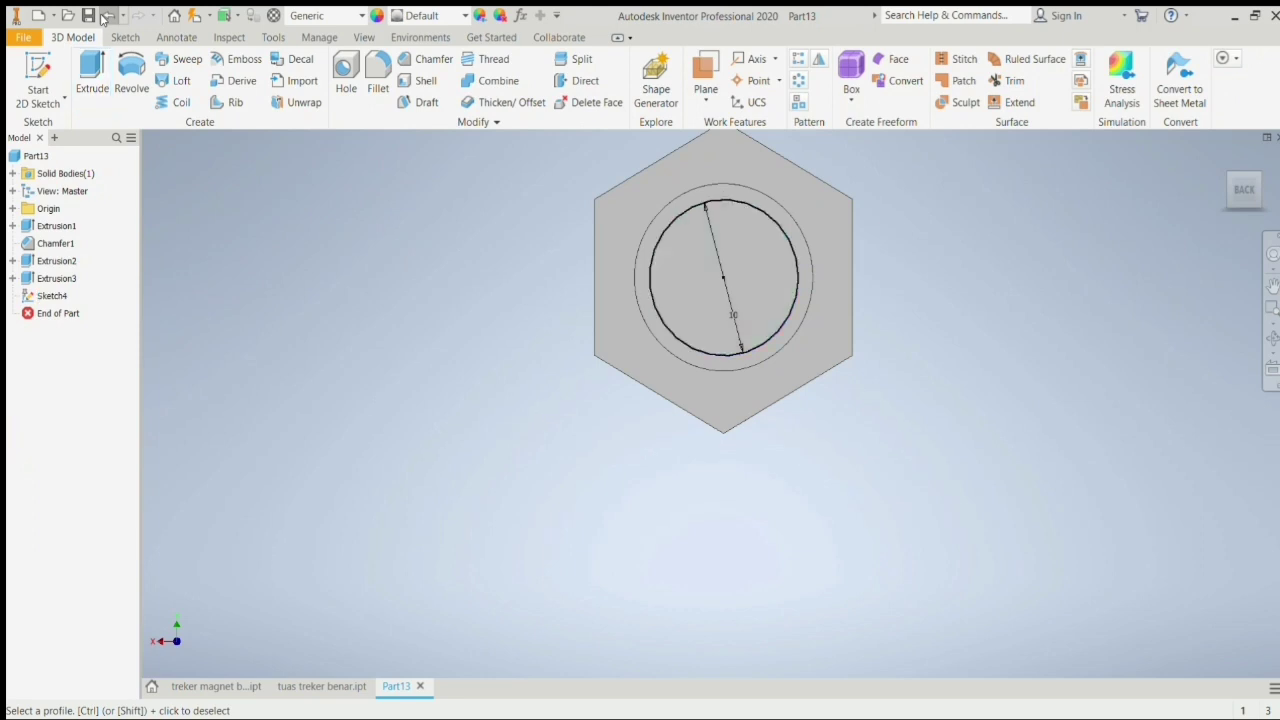
- Reopen the sketch on the shaft's free end face, draw an origin-centred 12 mm circle along the shaft's outer edge and finish the sketch
left_click(50, 296)
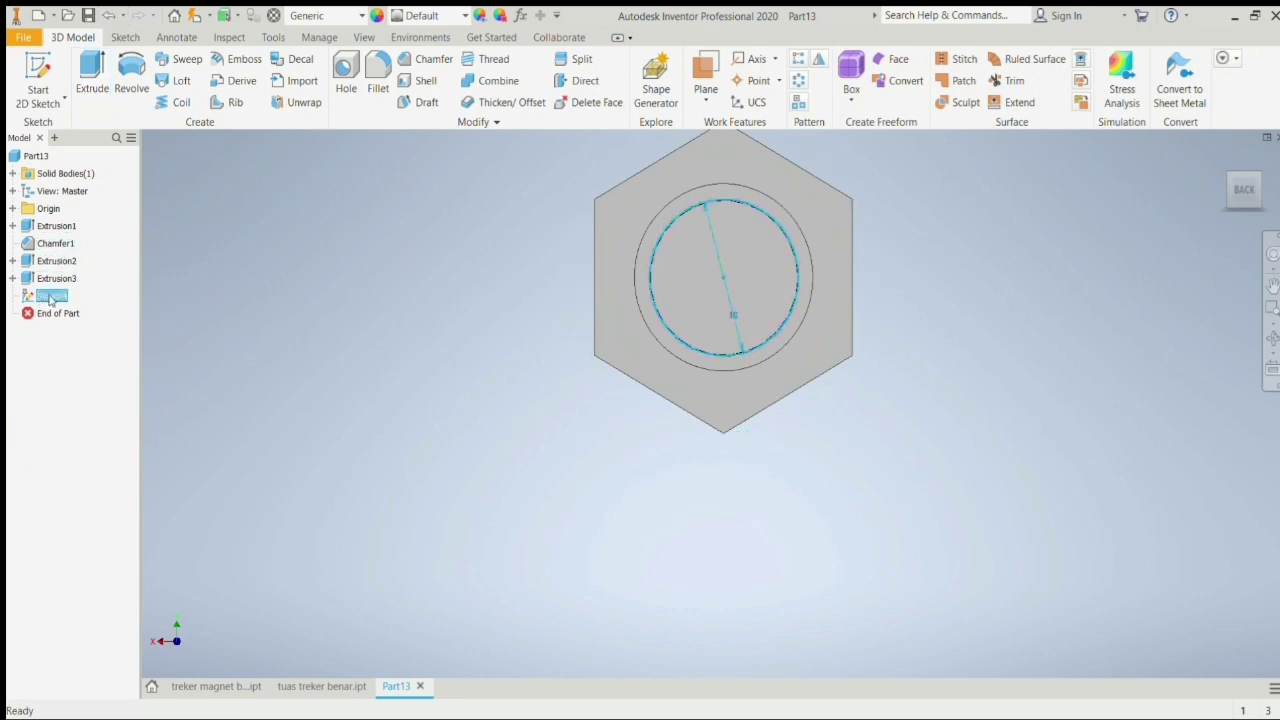
double_click(800, 270)
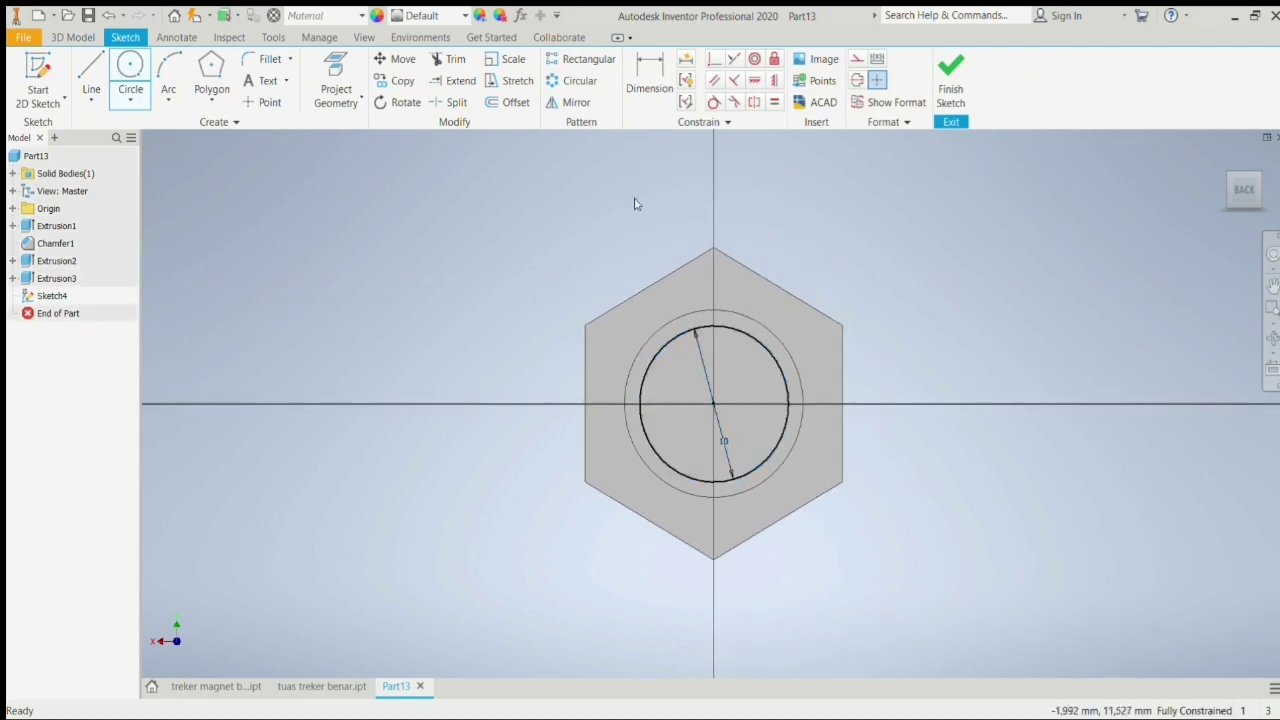
left_click(124, 80)
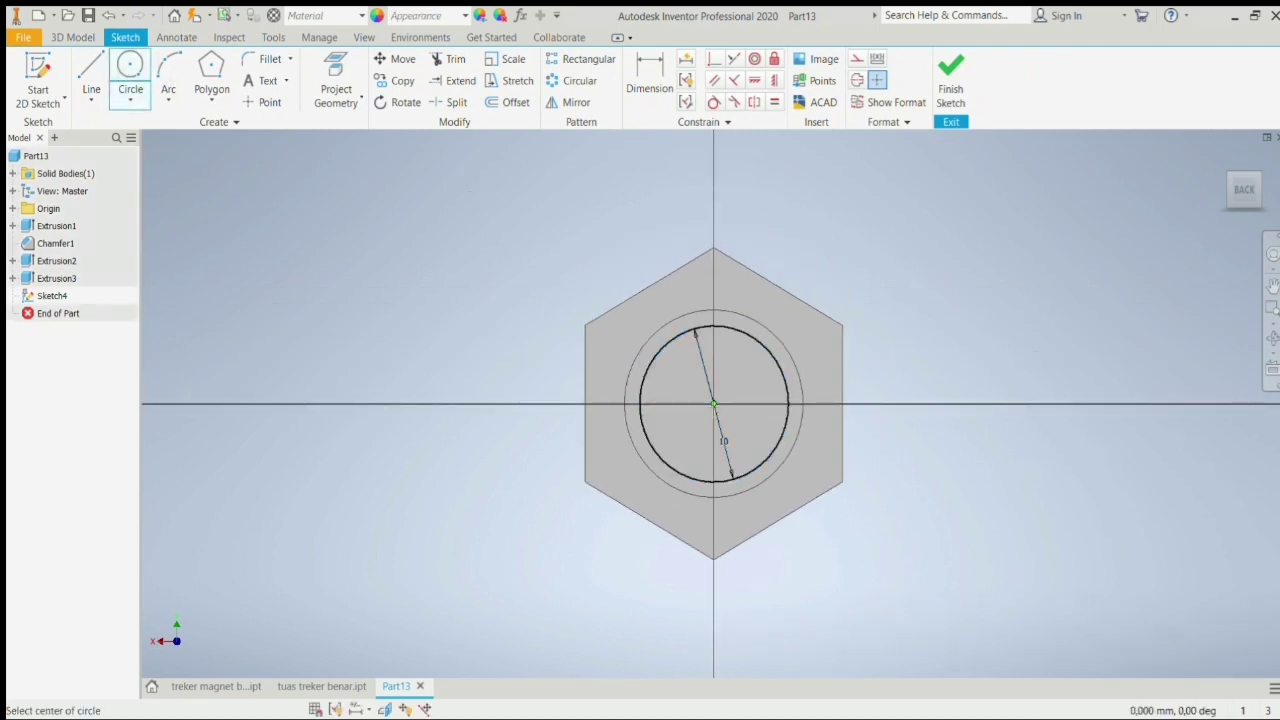
left_click(713, 404)
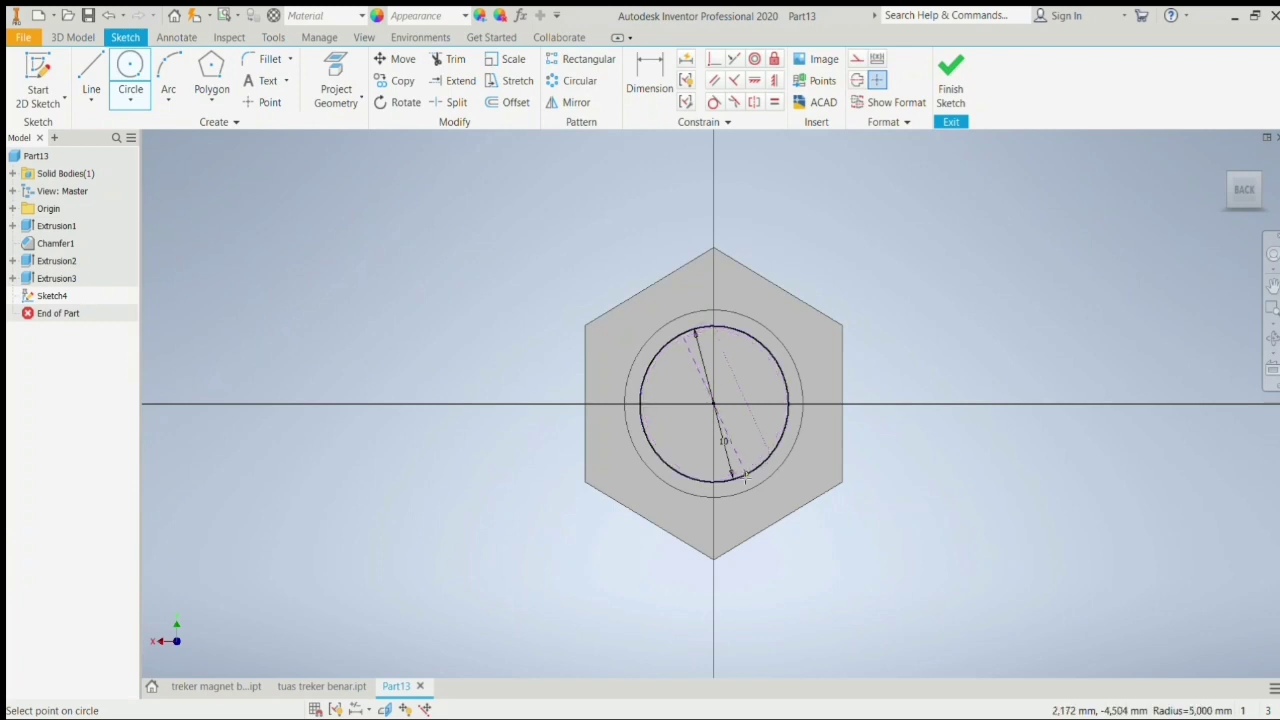
left_click(745, 478)
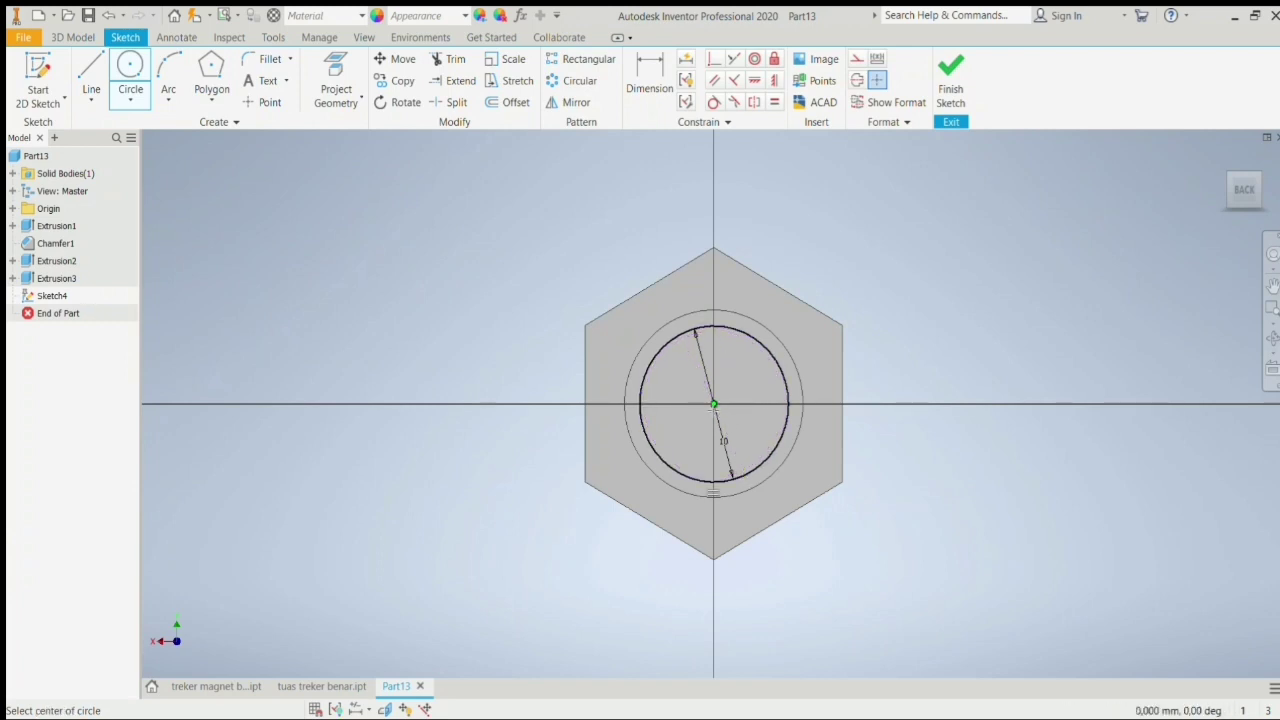
left_click(713, 404)
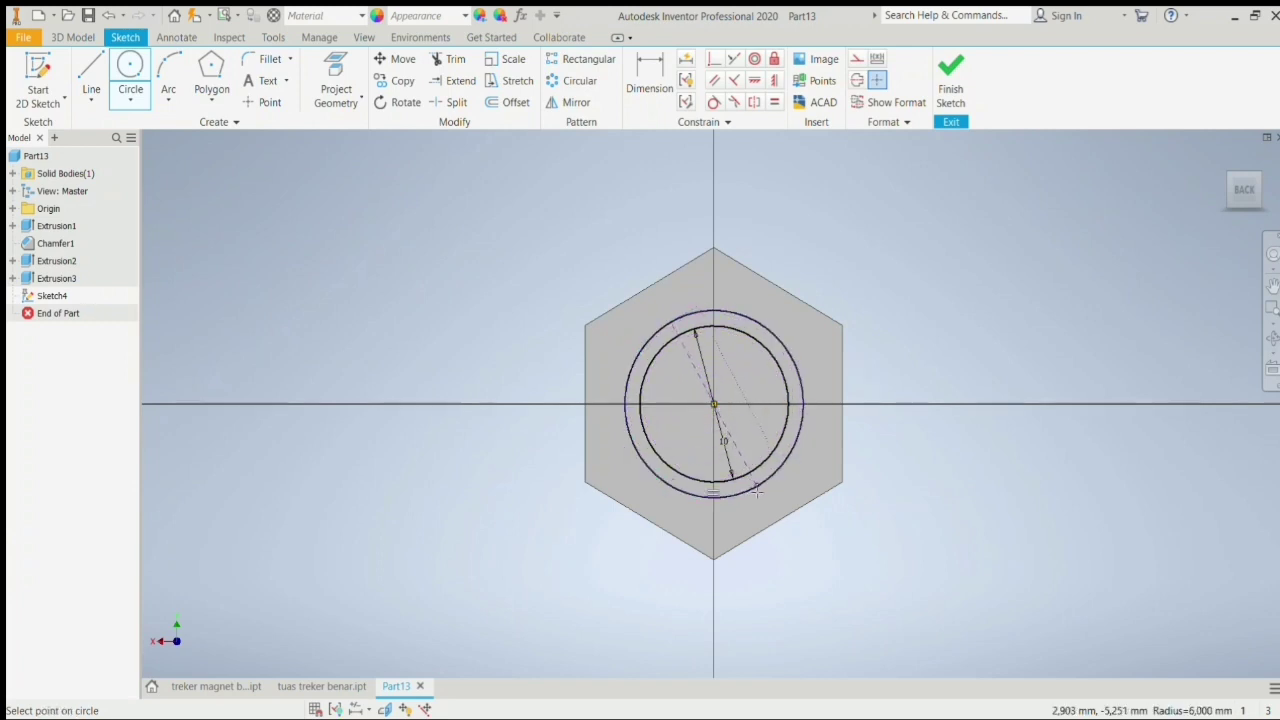
left_click(757, 490)
left_click(950, 89)
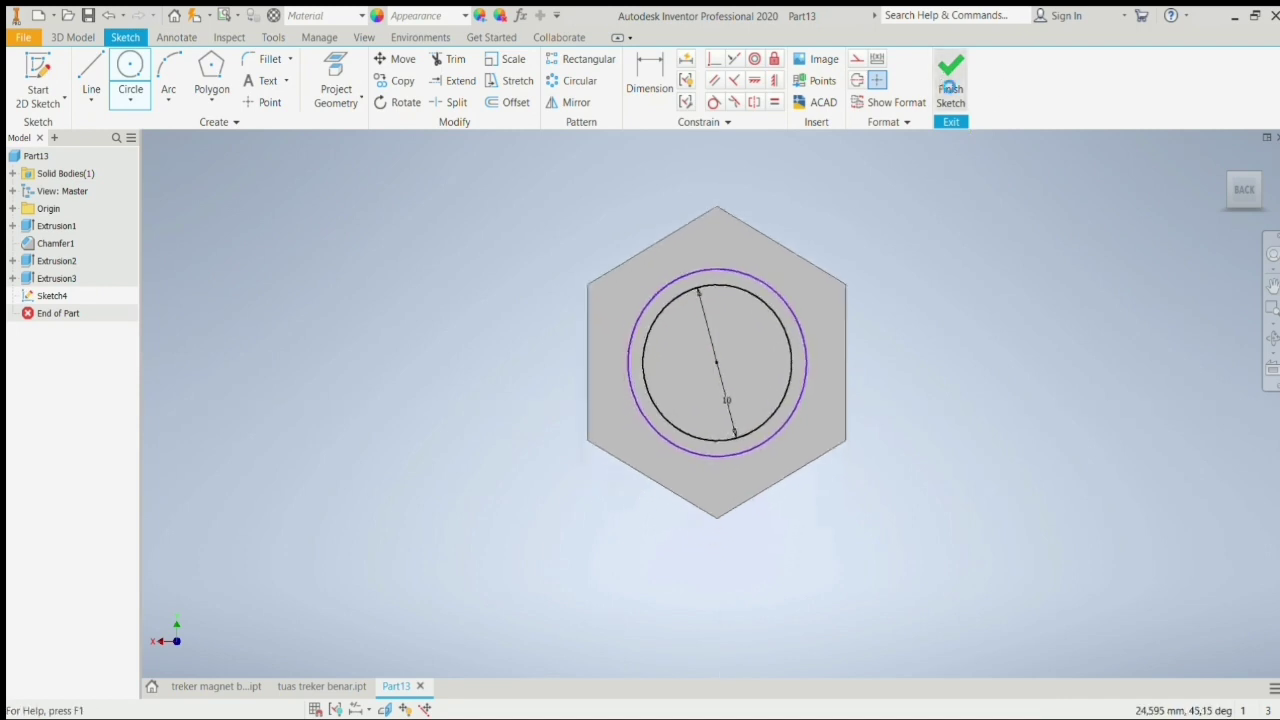
- Cut the ring between the 10 mm and 12 mm circles back into the shaft with Extrude, leaving a stepped 10 mm end
left_click(91, 78)
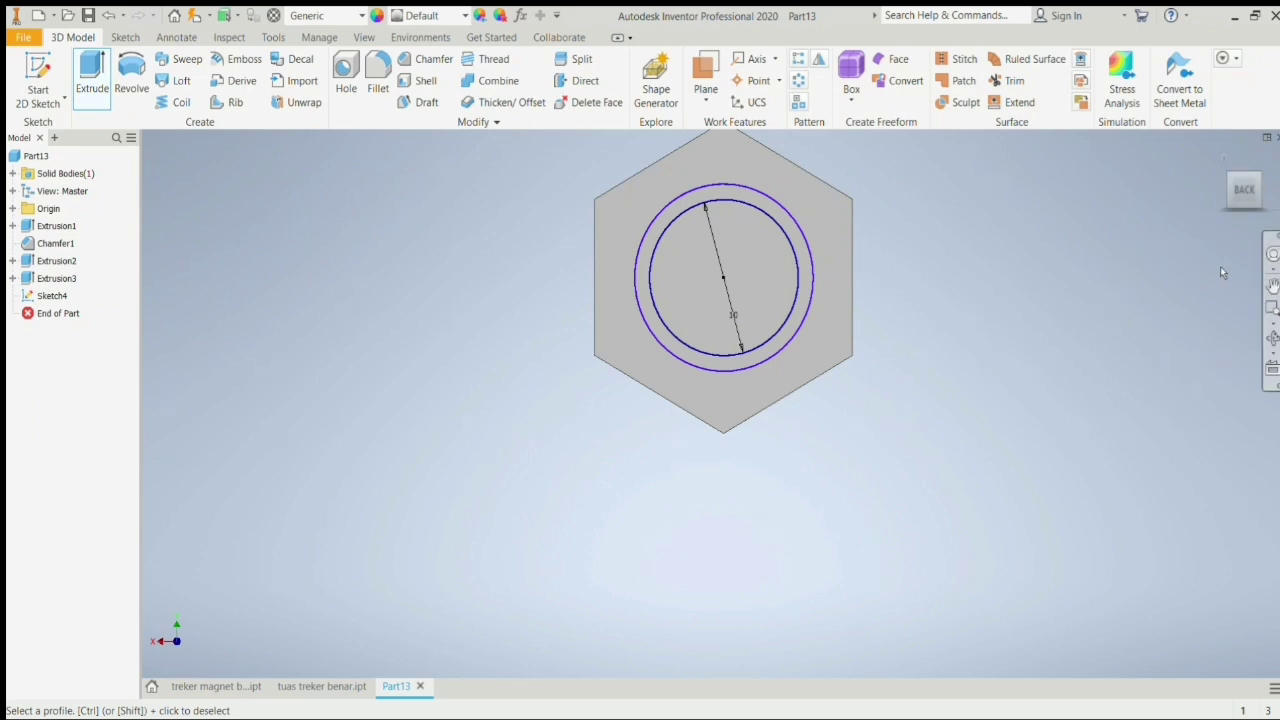
left_click(1219, 193)
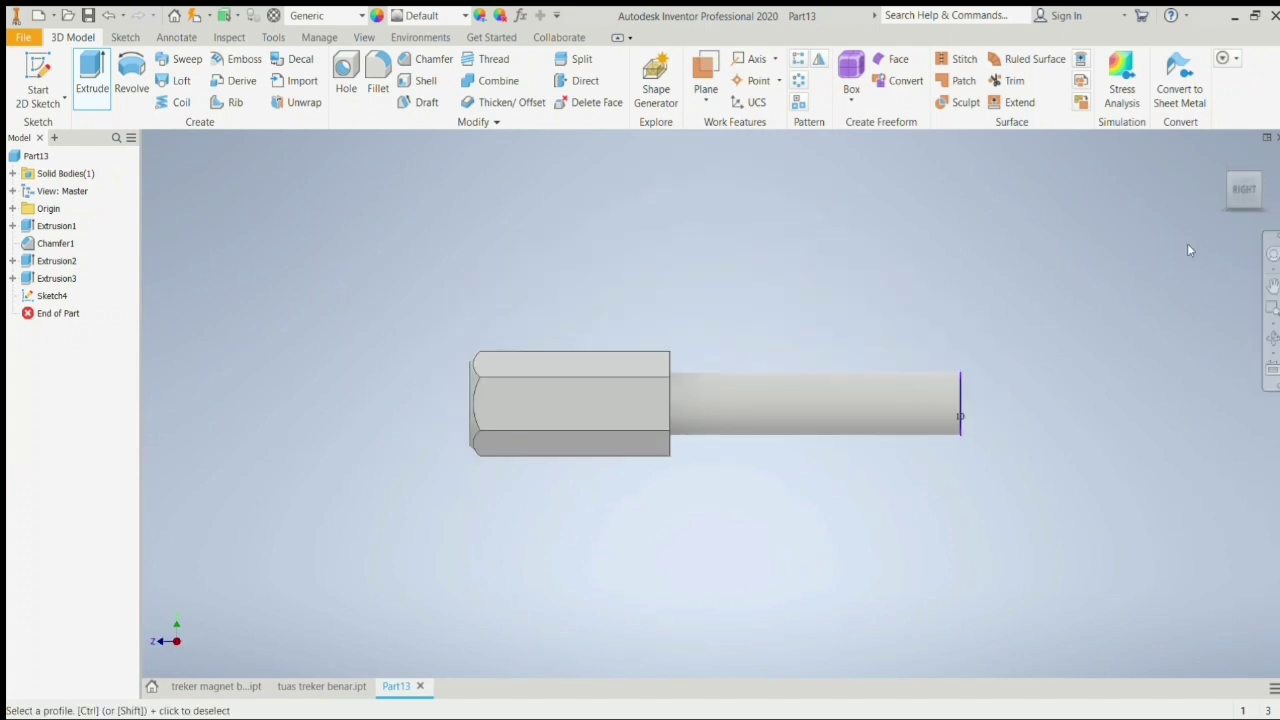
left_click(1232, 200)
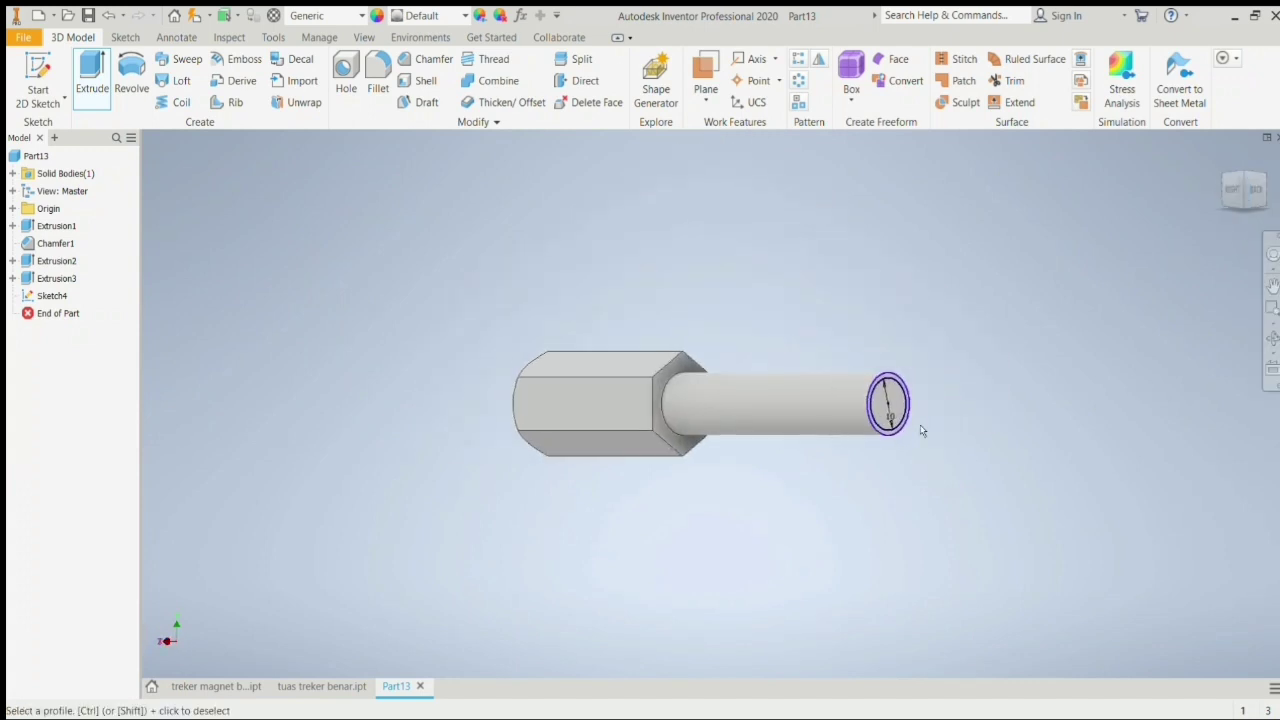
scroll(920, 429, "up", 5)
left_click(790, 457)
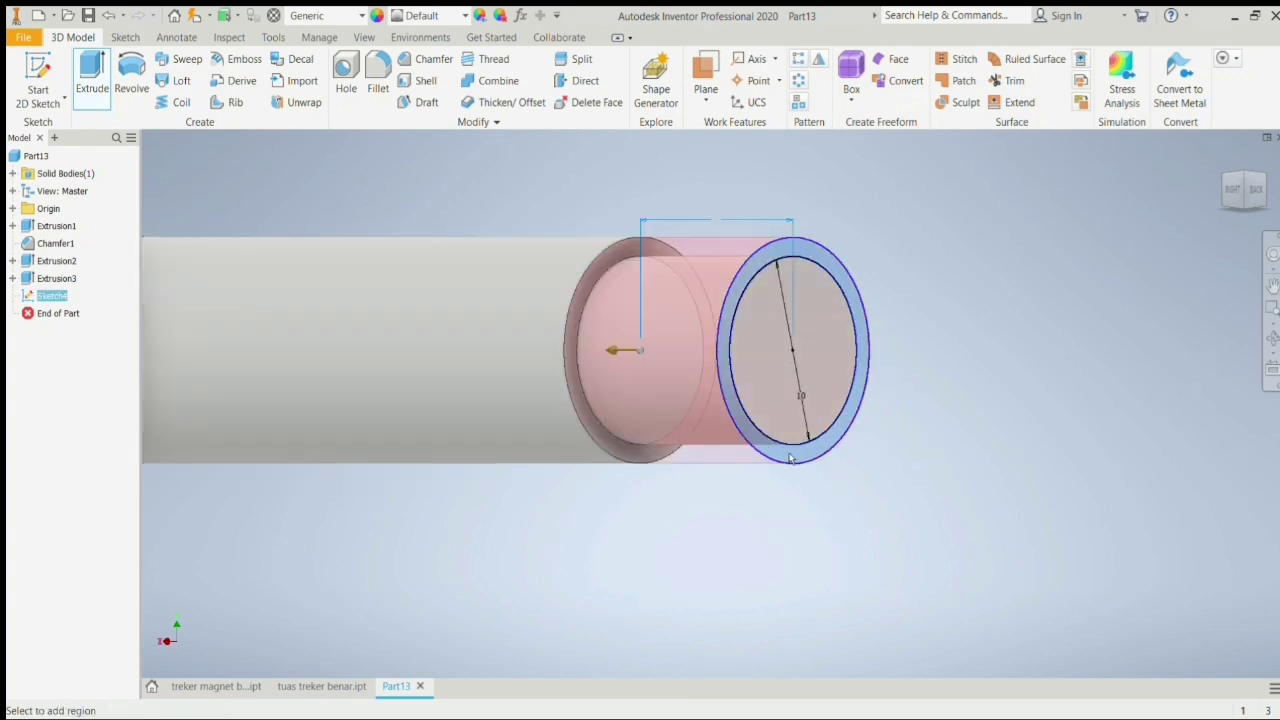
key("Return")
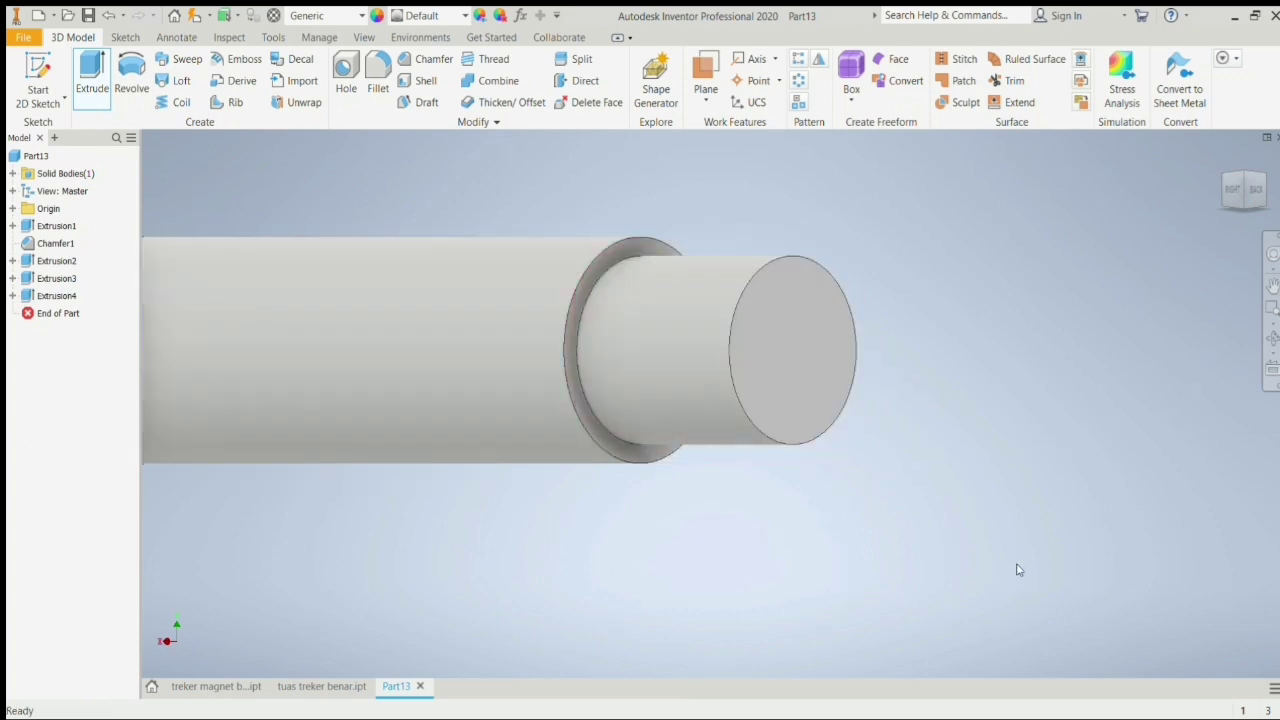
- Chamfer the outer edge of the 10 mm end face so the shaft tip becomes a cone
left_click(414, 60)
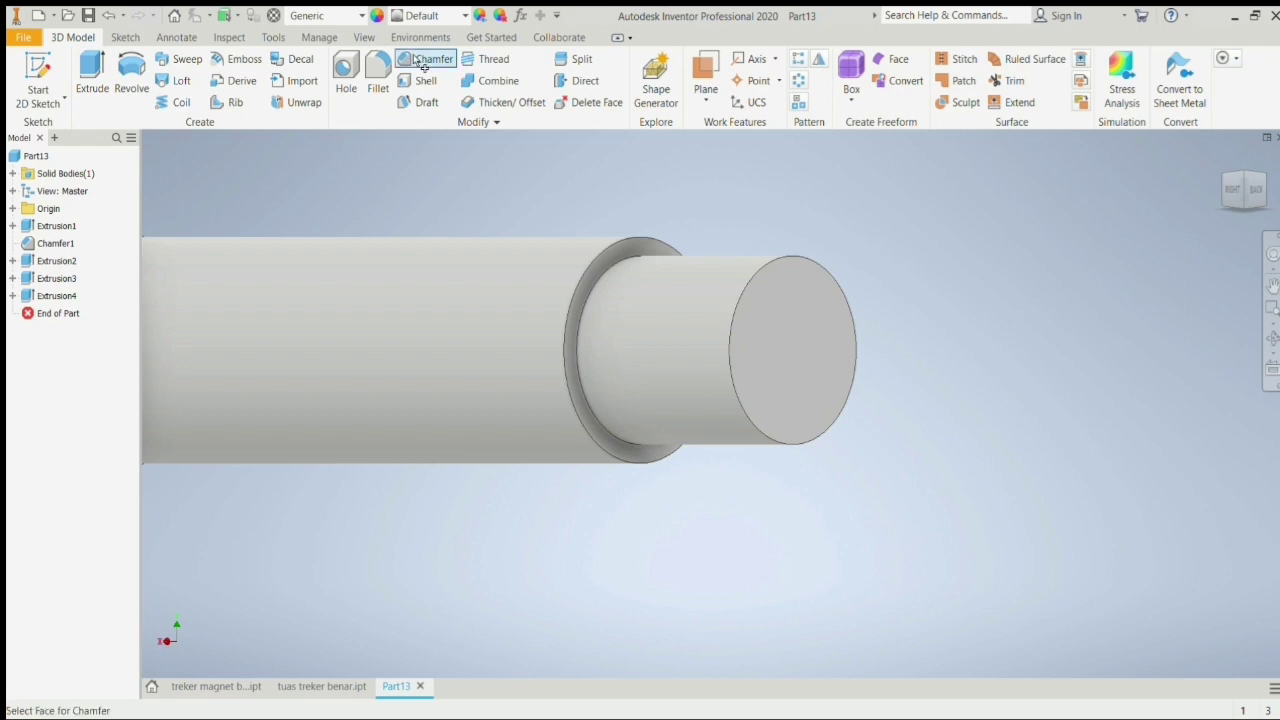
left_click(795, 333)
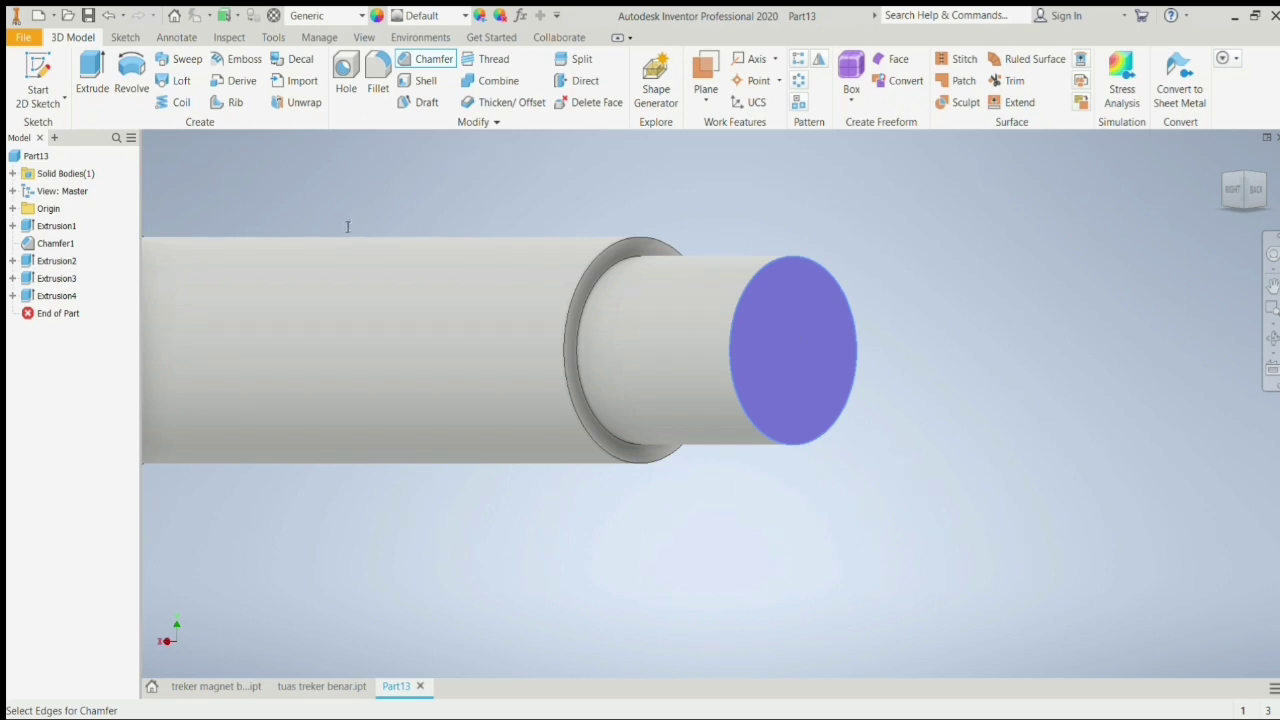
left_click(729, 320)
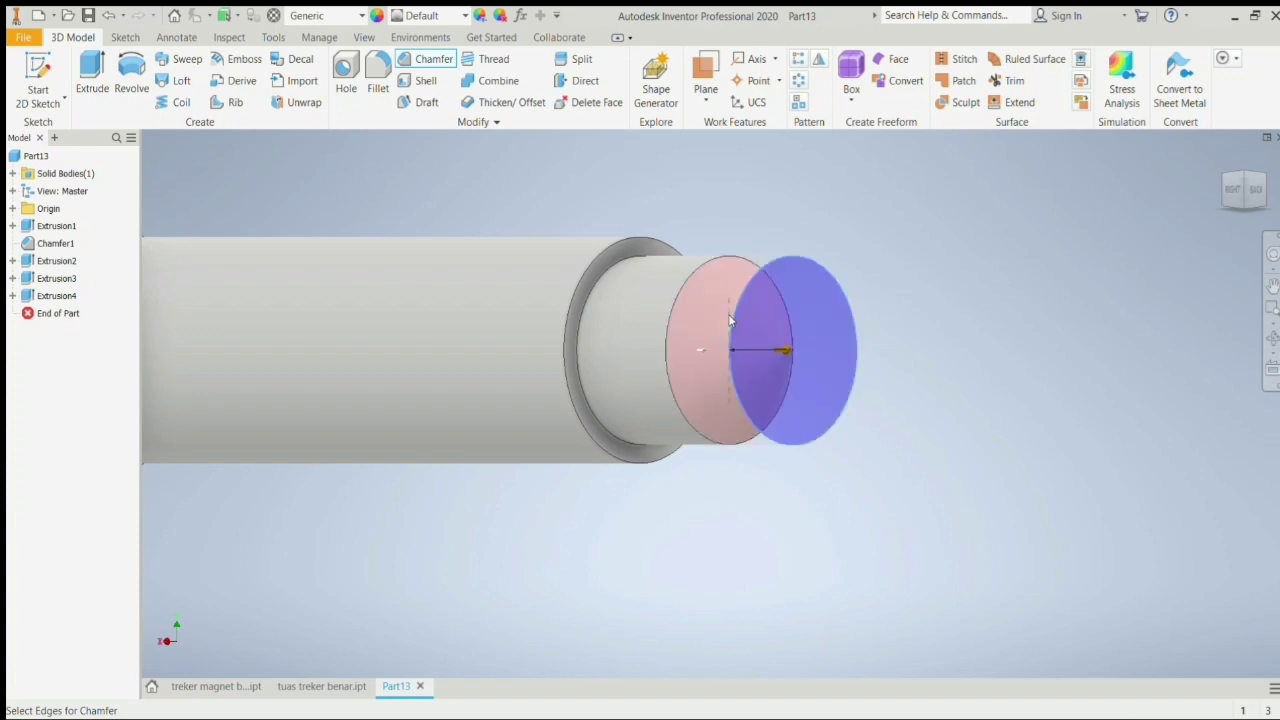
key("Return")
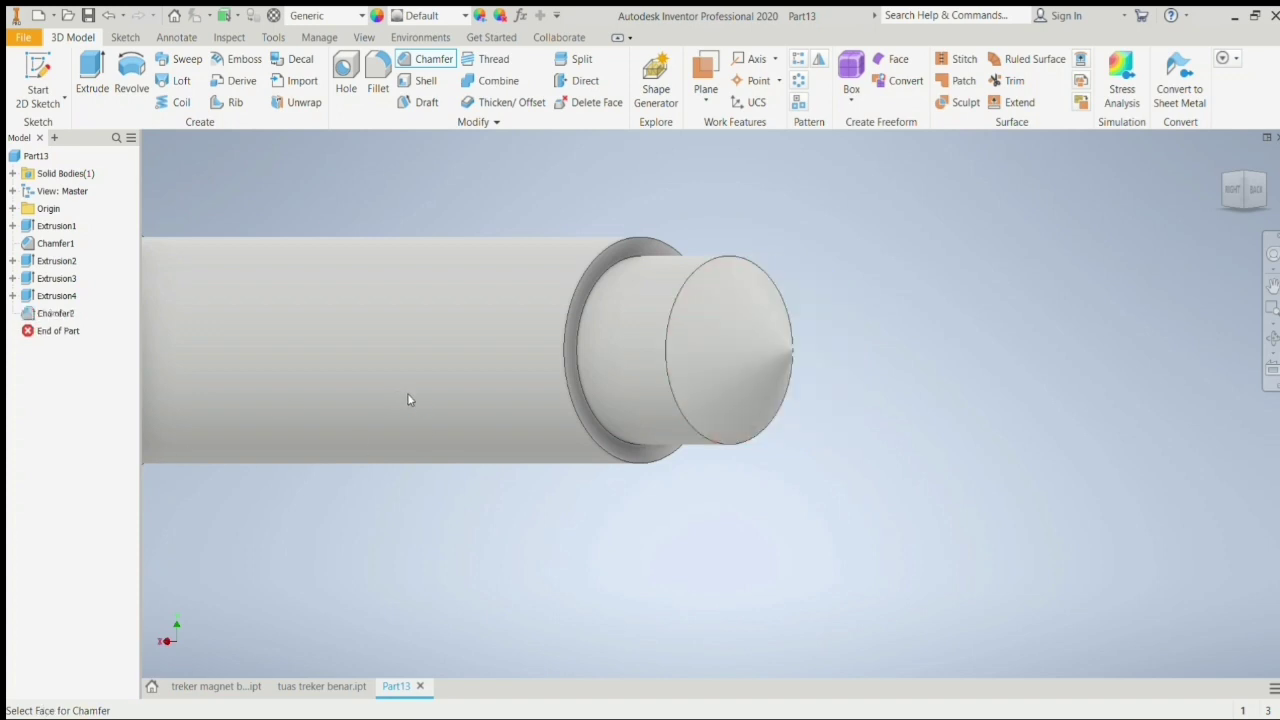
key("Escape")
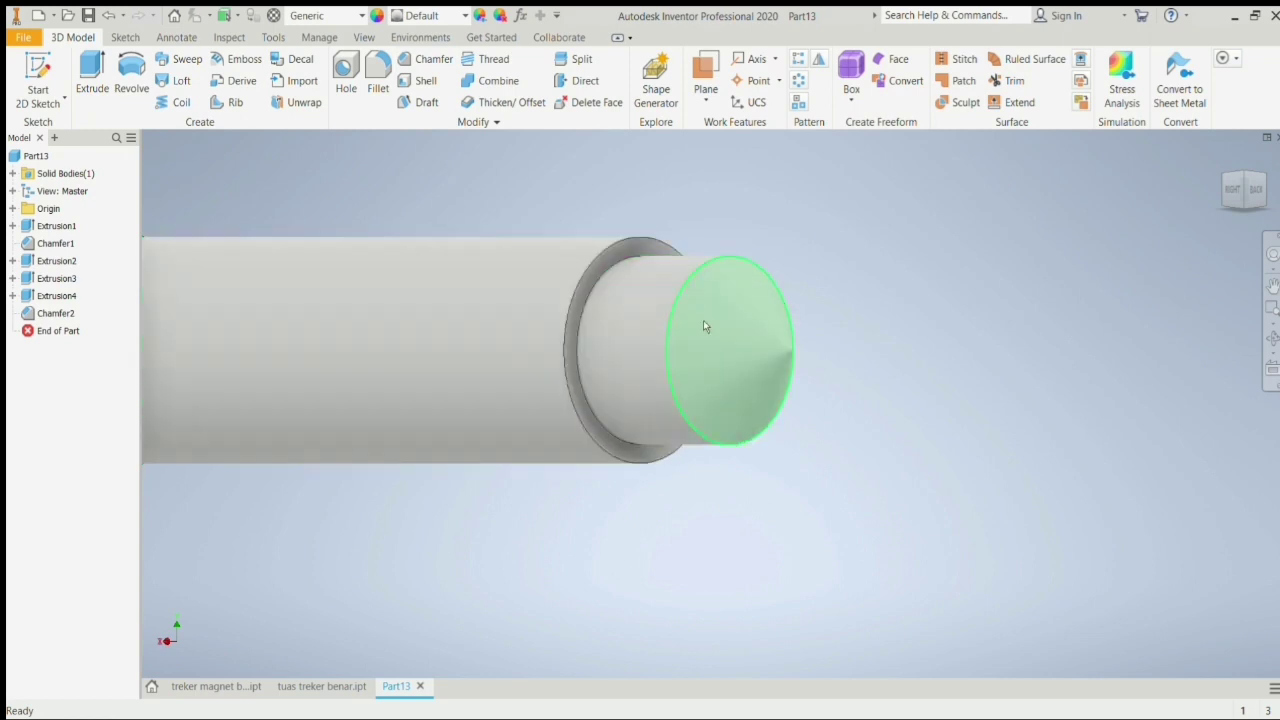
- Apply a thread along the full length of the 12 mm cylindrical shaft section
scroll(1217, 268, "down", 5)
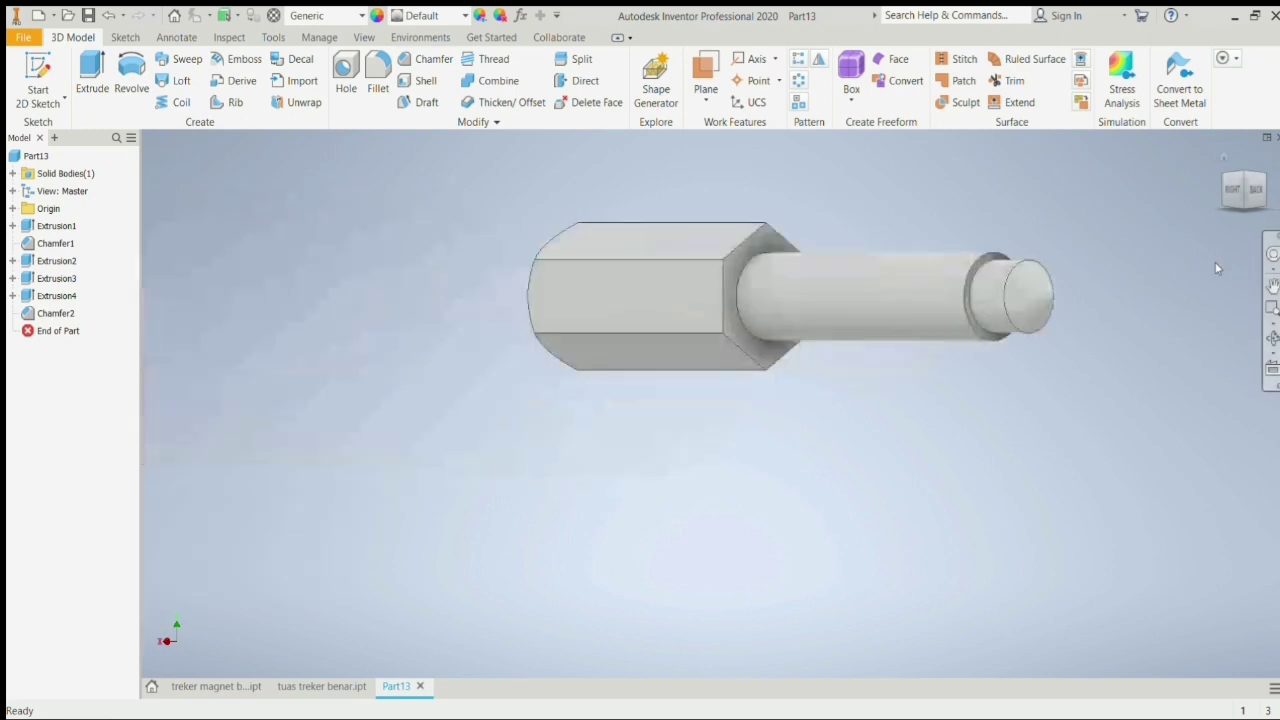
left_click(893, 285)
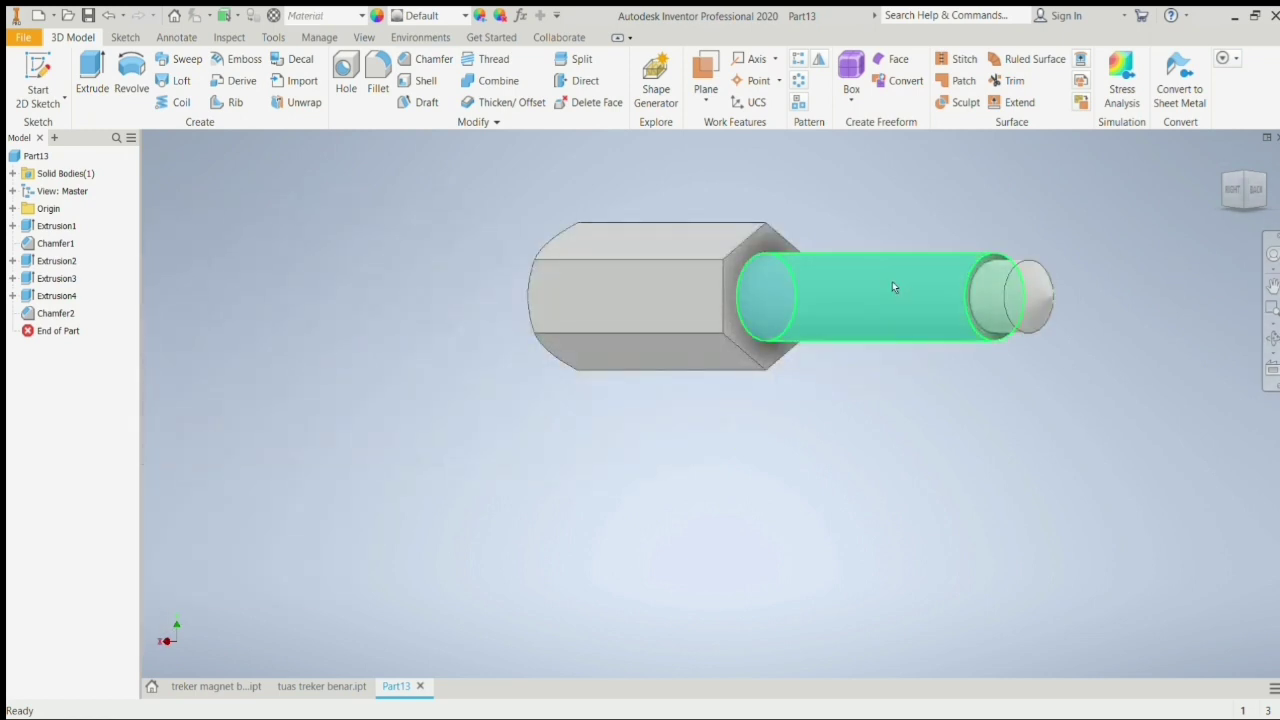
left_click(480, 58)
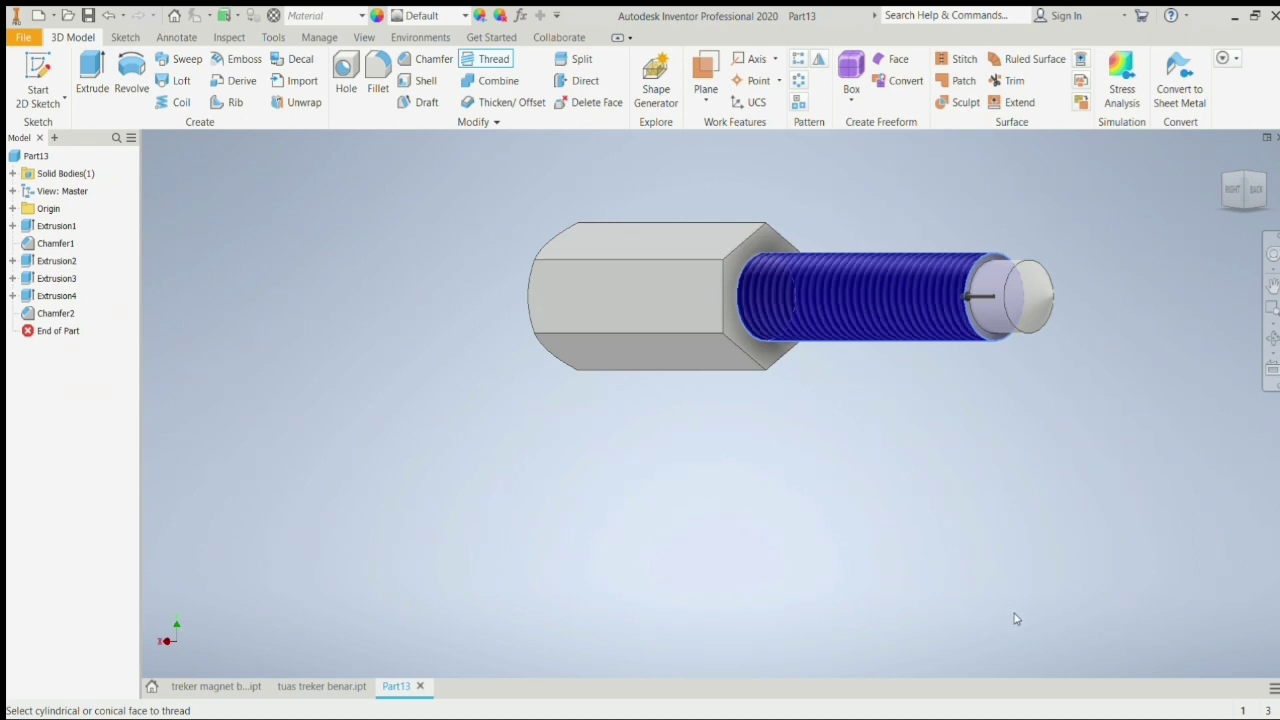
key("Return")
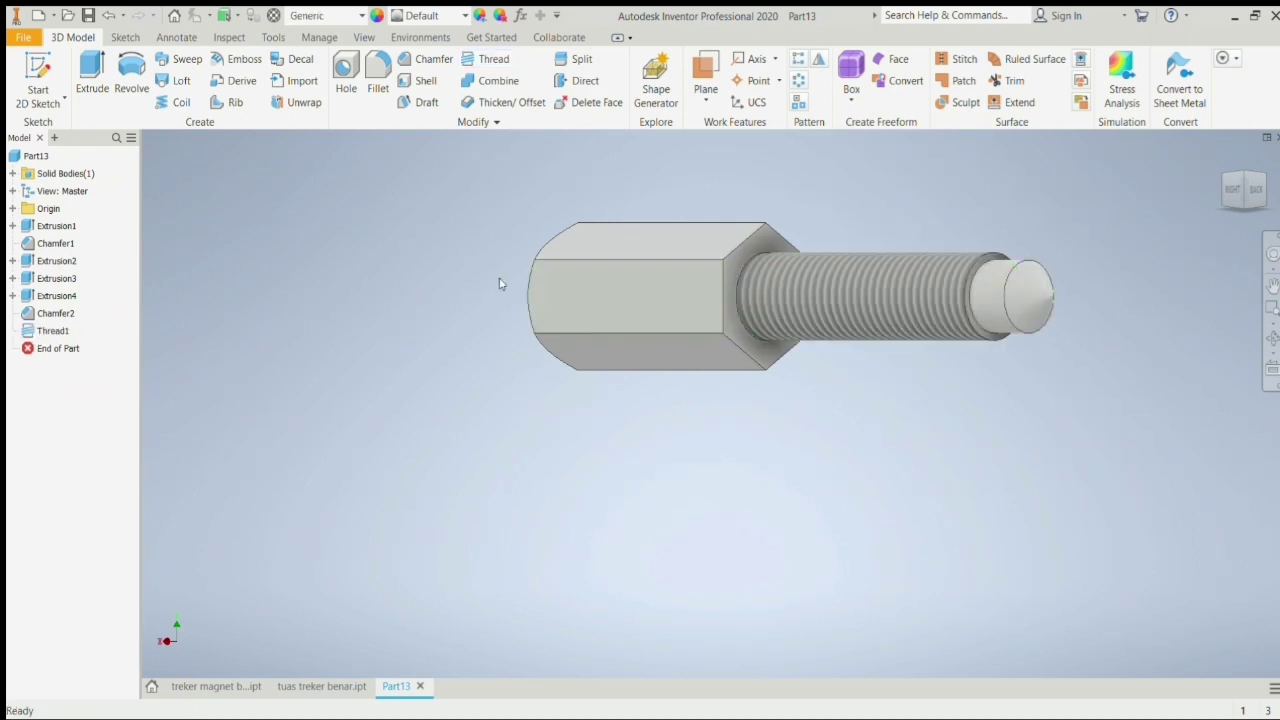
- Start a sketch on a side flat of the hexagonal head and place a point at the middle of that flat
left_click(1230, 195)
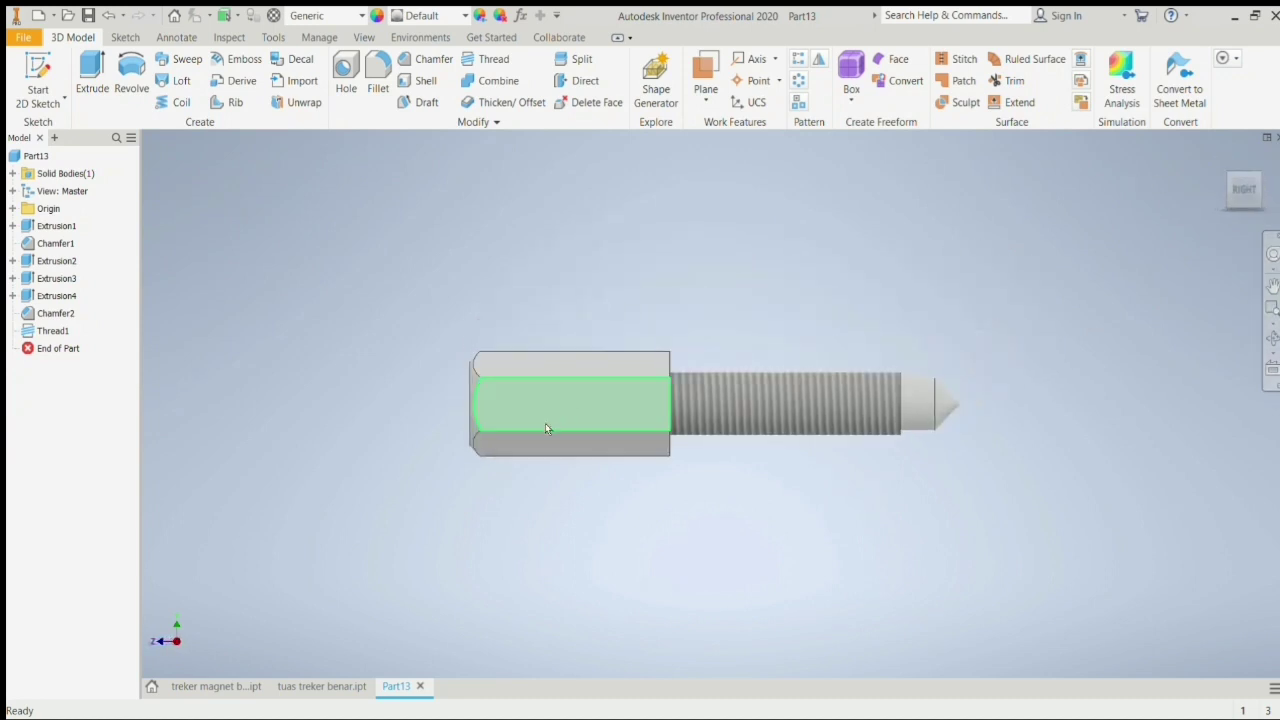
left_click(545, 428)
key("s")
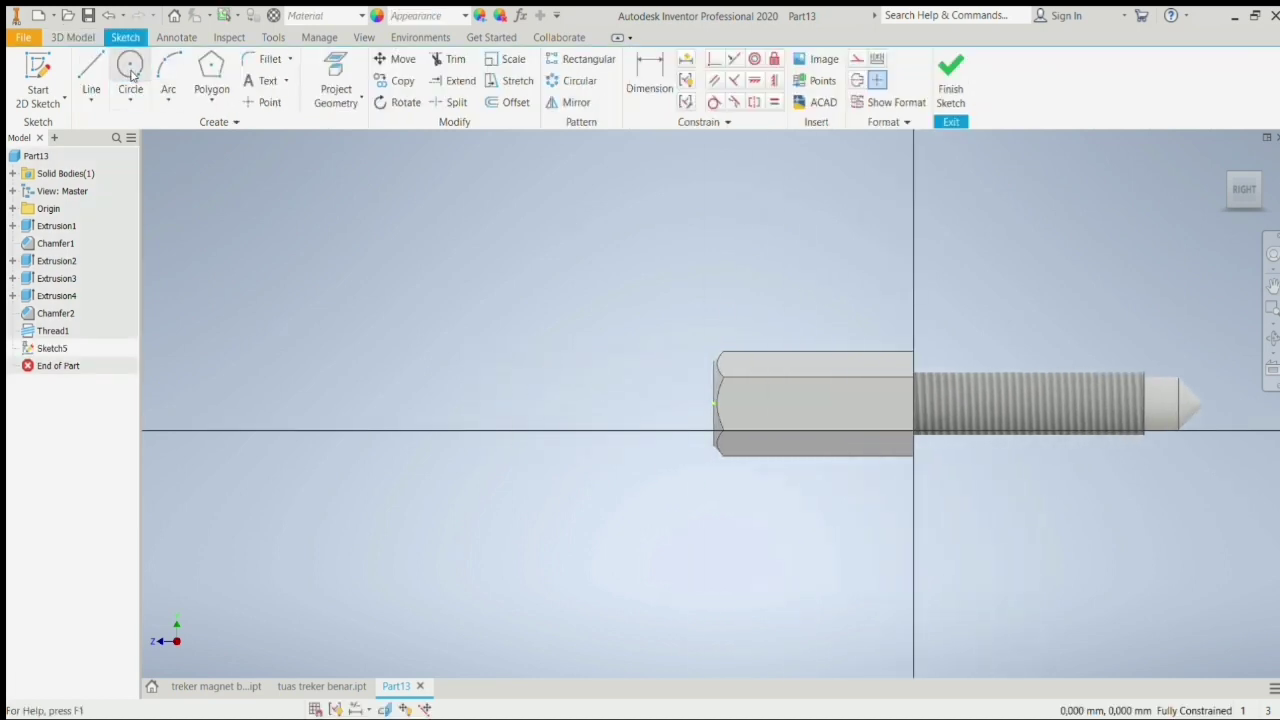
left_click(266, 103)
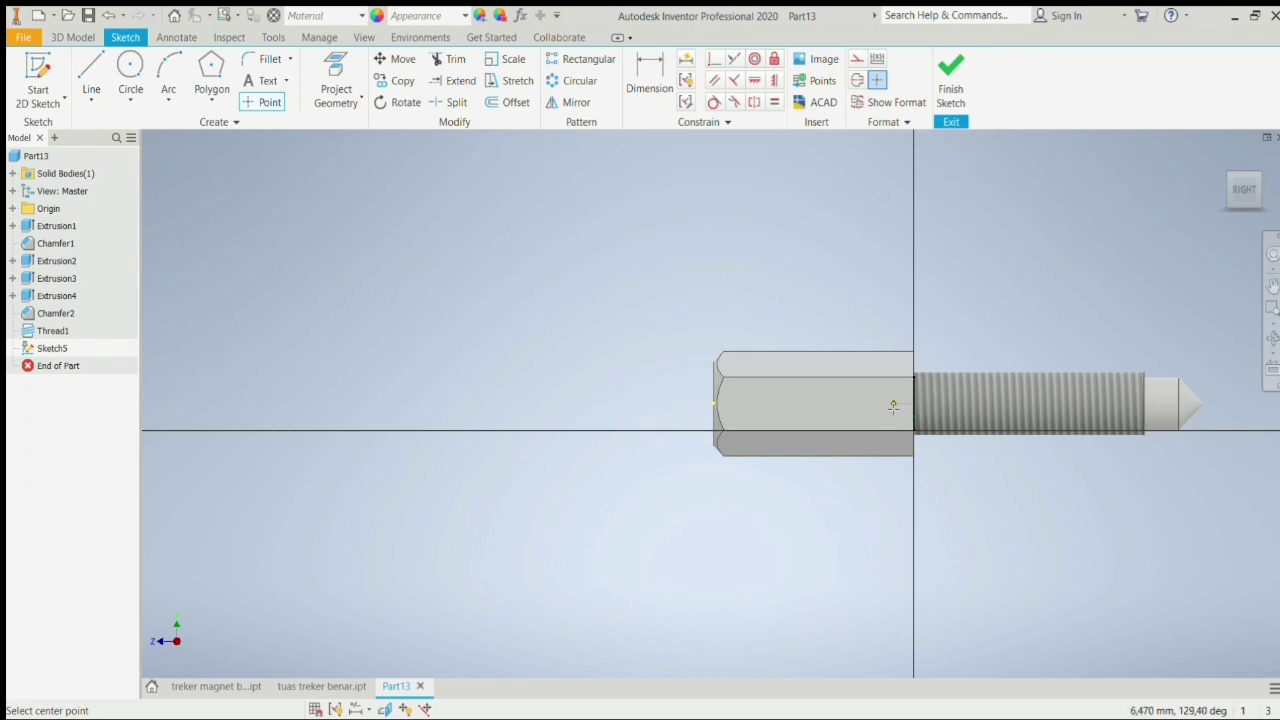
left_click(814, 404)
- Draw a 10 mm diameter circle centred on the sketch point on the hexagonal flat and finish the sketch
left_click(130, 68)
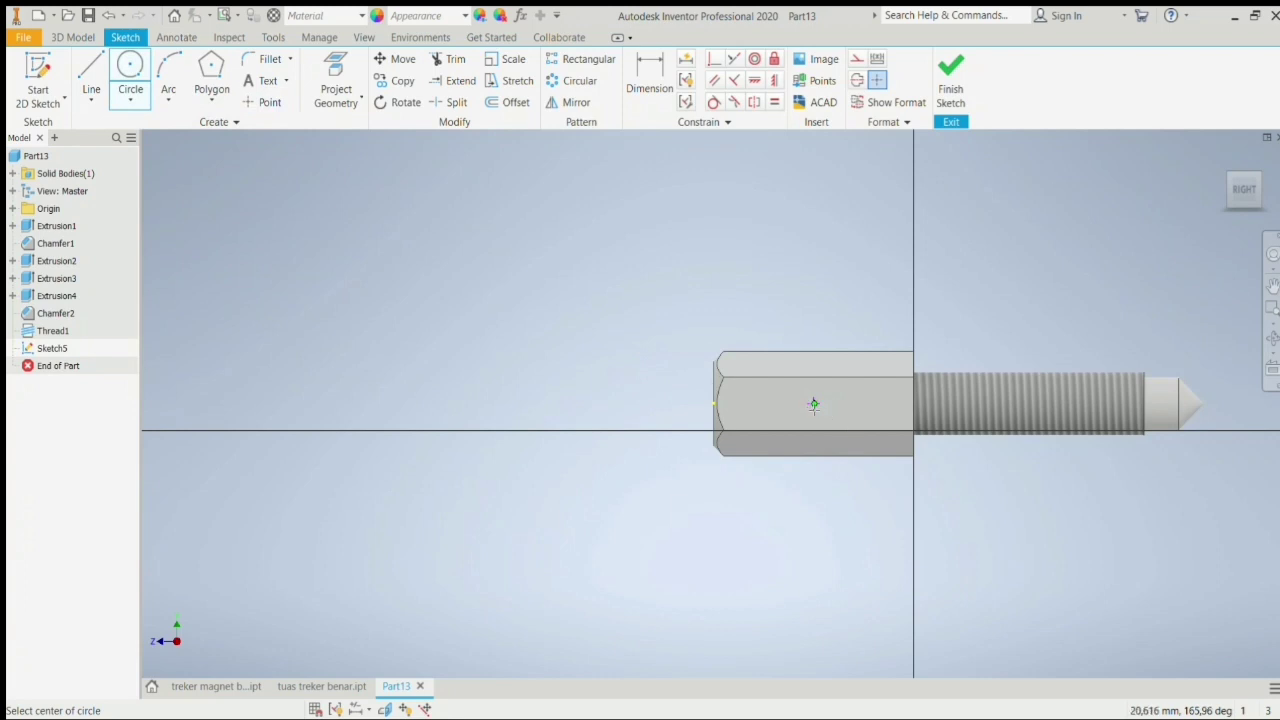
left_click(814, 404)
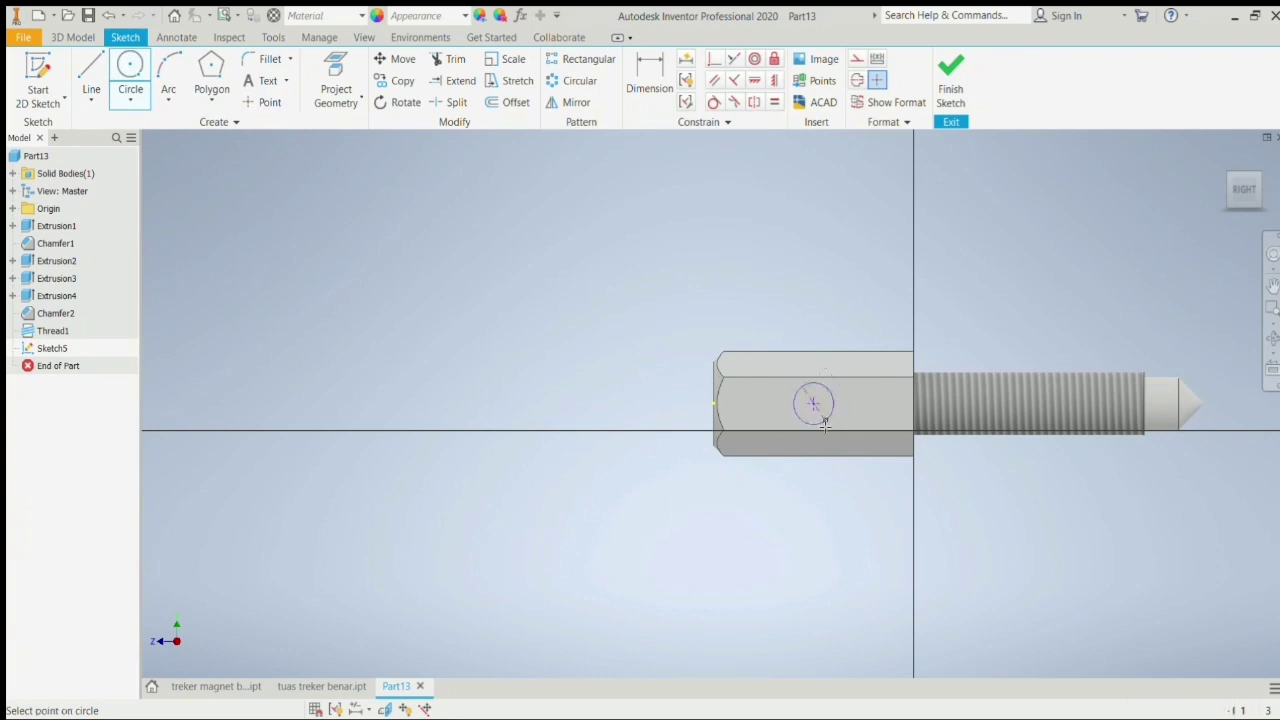
left_click(826, 427)
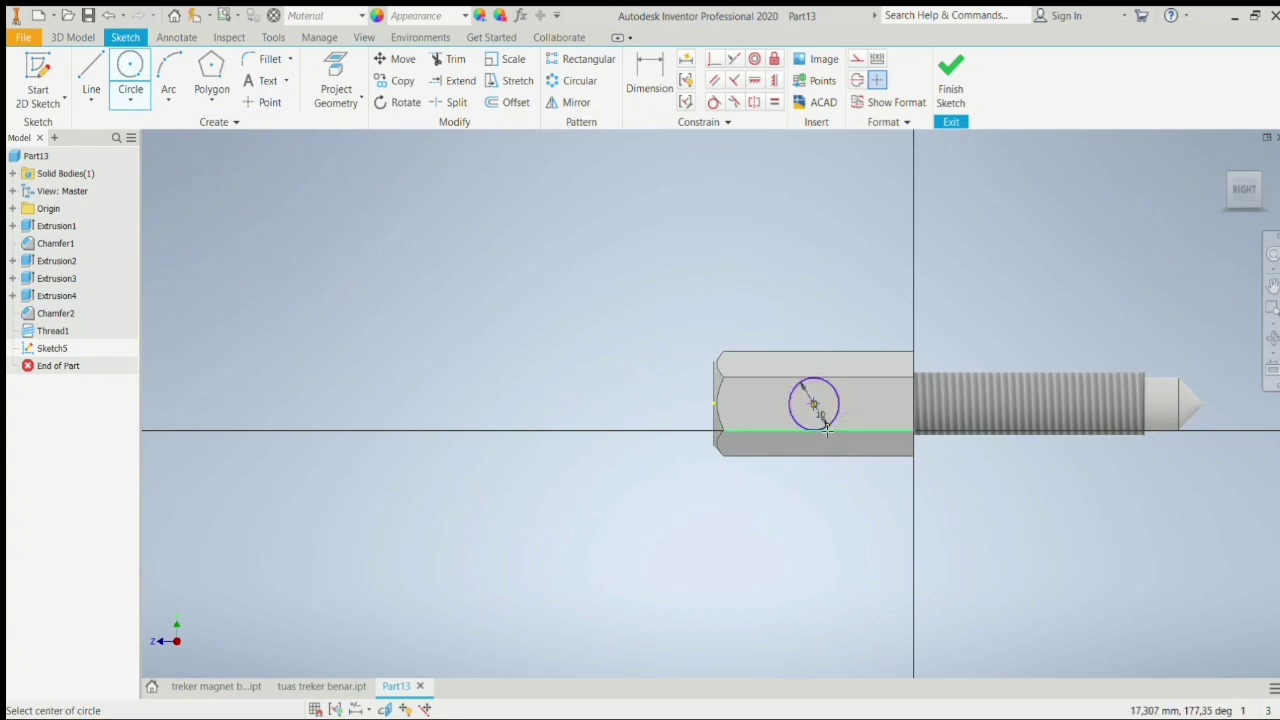
left_click(949, 73)
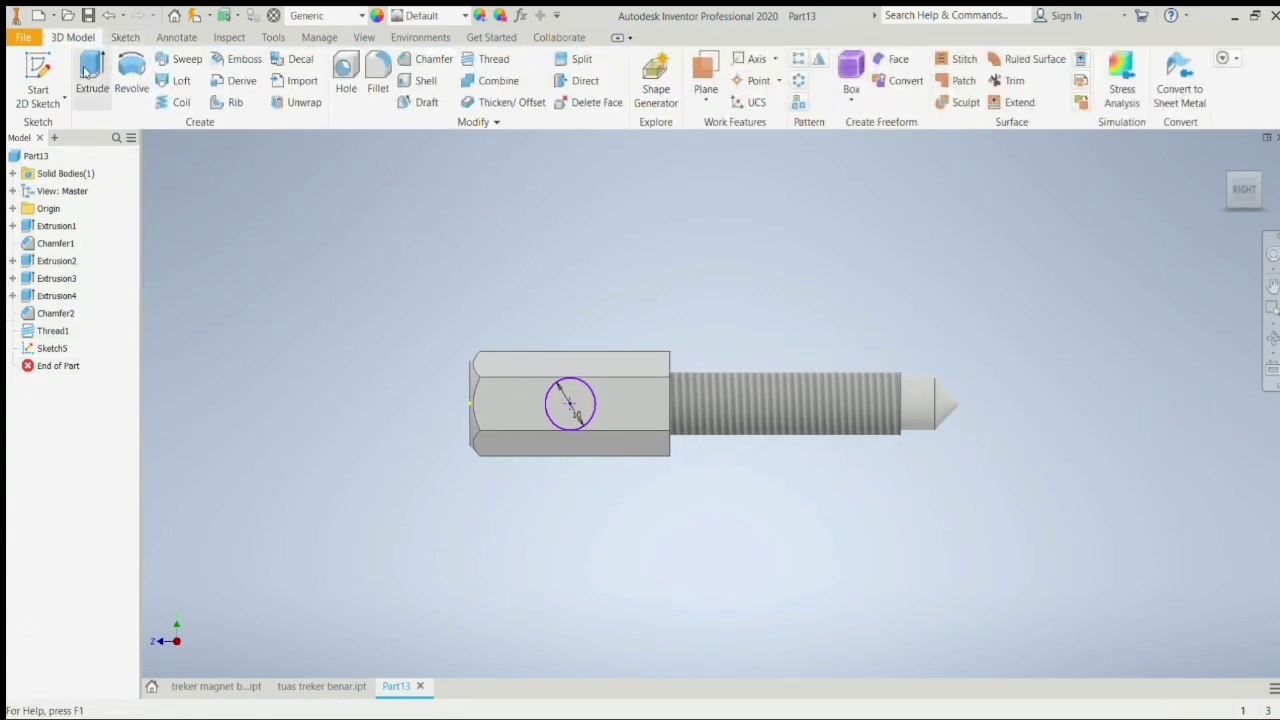
- Cut the 10 mm circle through the whole hexagonal head with Extrude and give the part a Chrome appearance
left_click(88, 72)
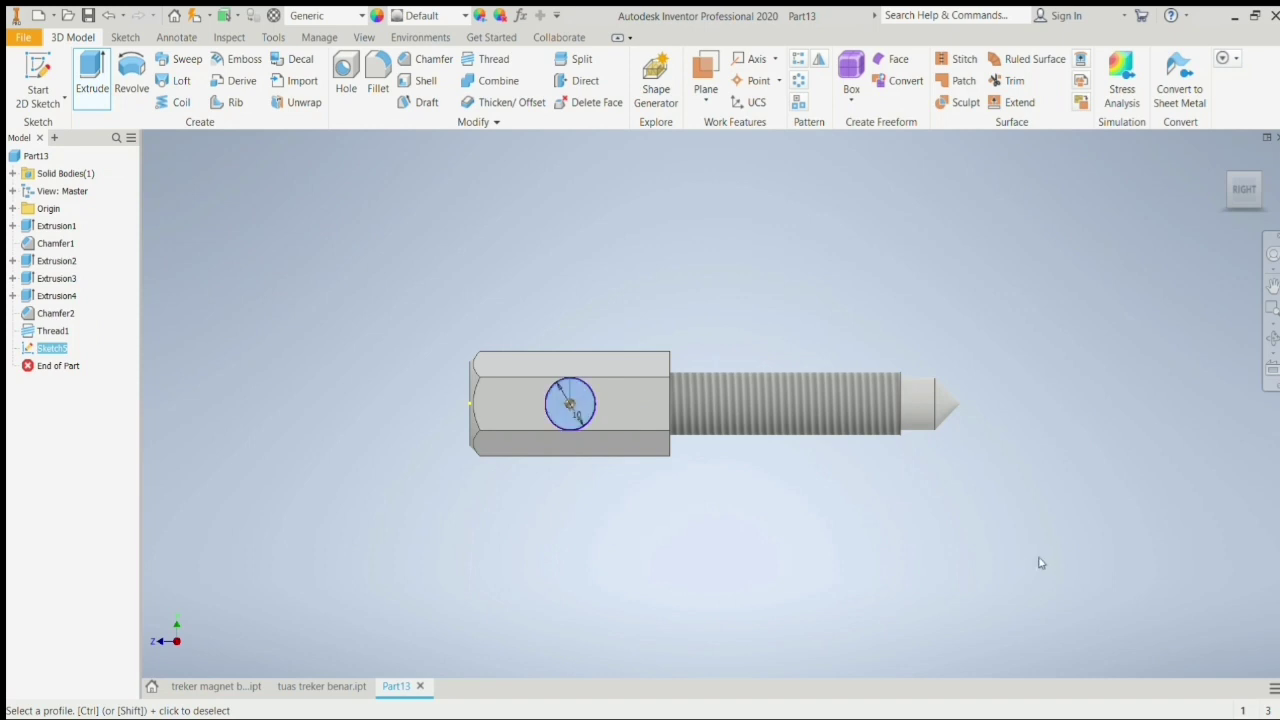
key("Return")
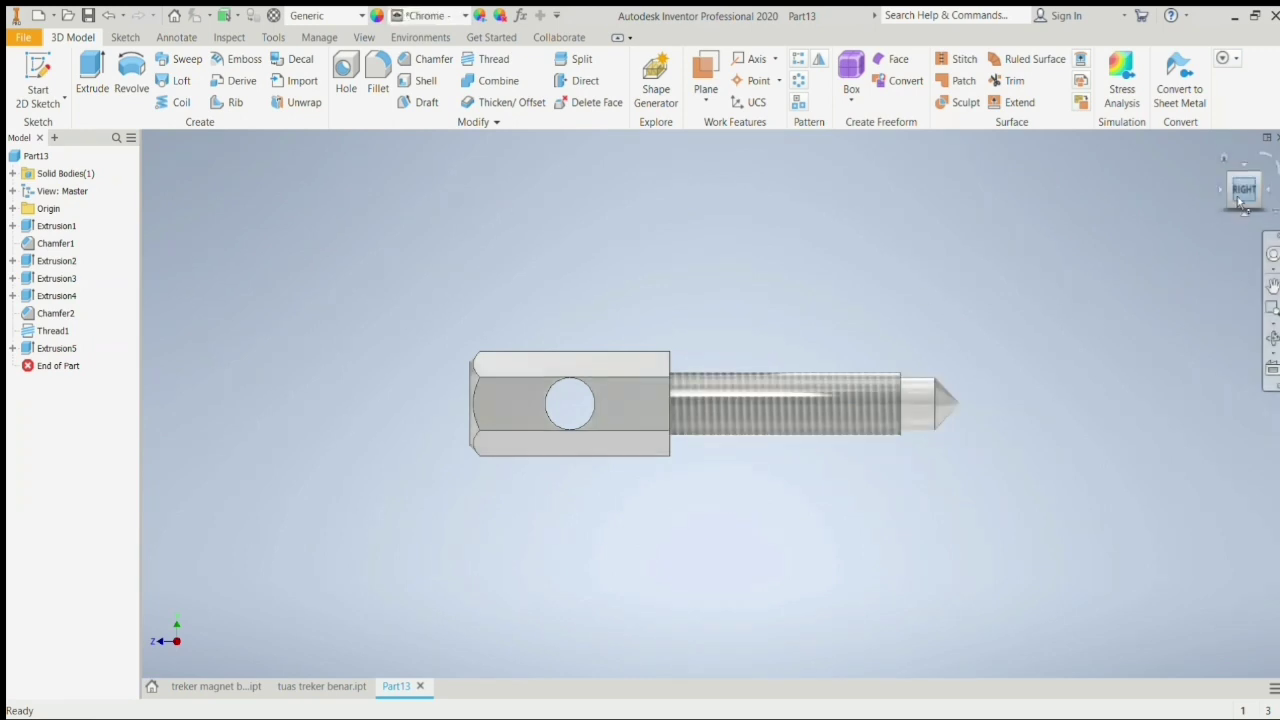
left_click(1266, 197)
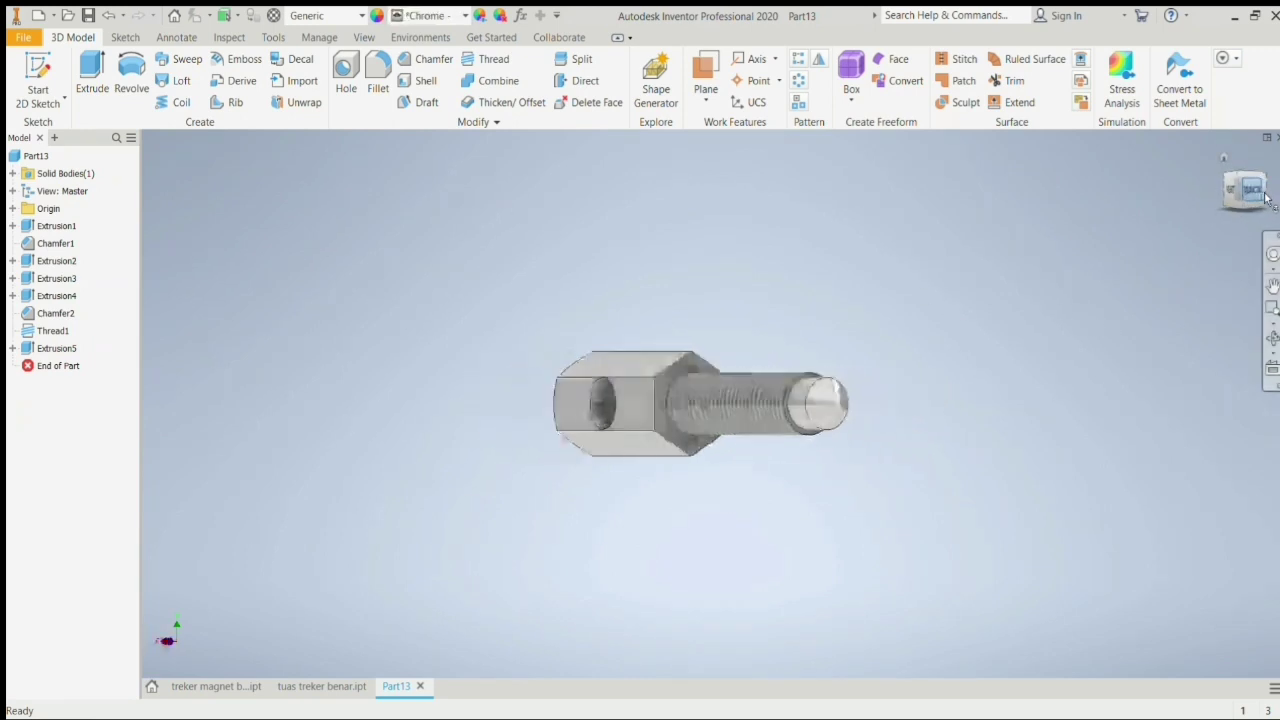
left_click(1266, 197)
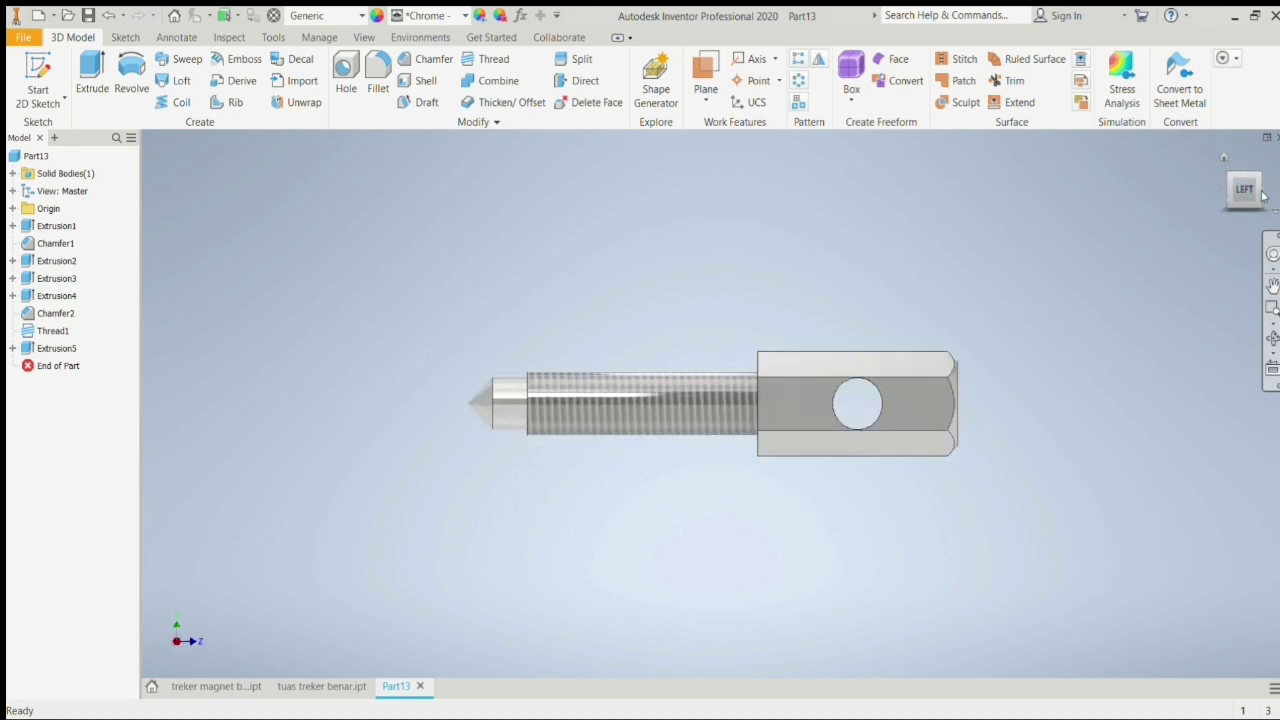
left_click(1264, 196)
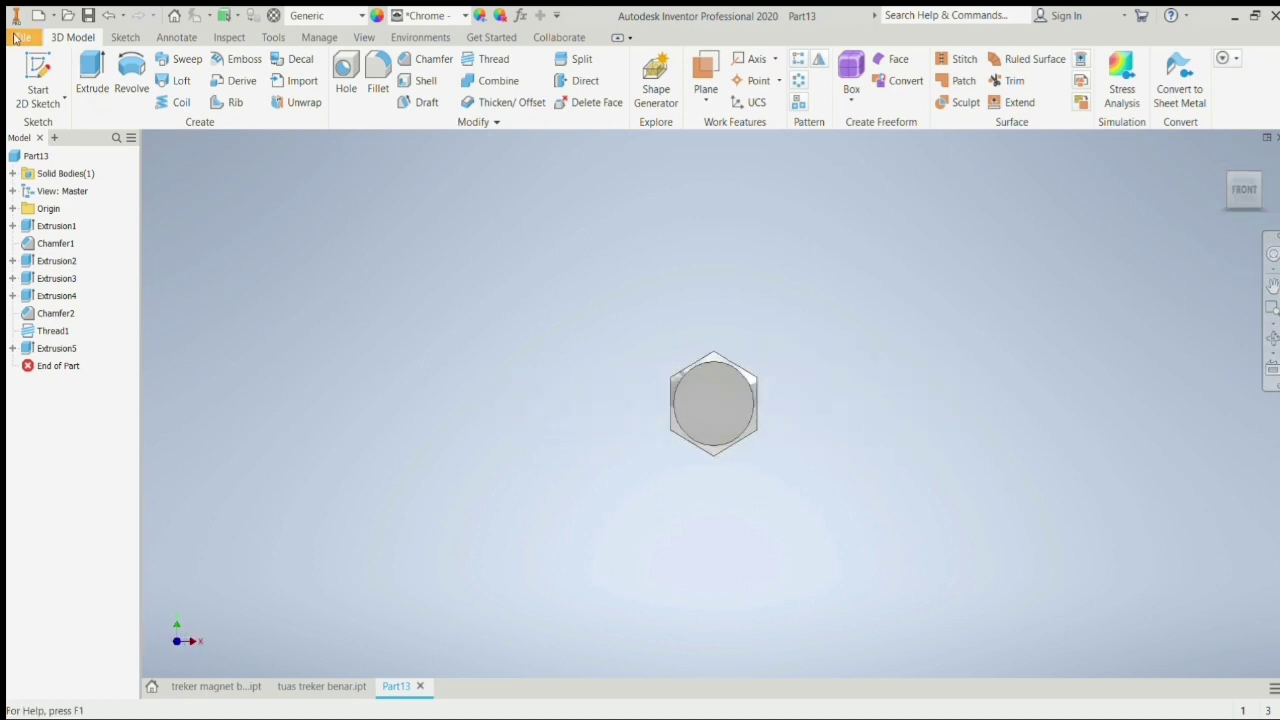
- Save the part as "shaft treker benar" and go to the home page for creating new files
left_click(62, 191)
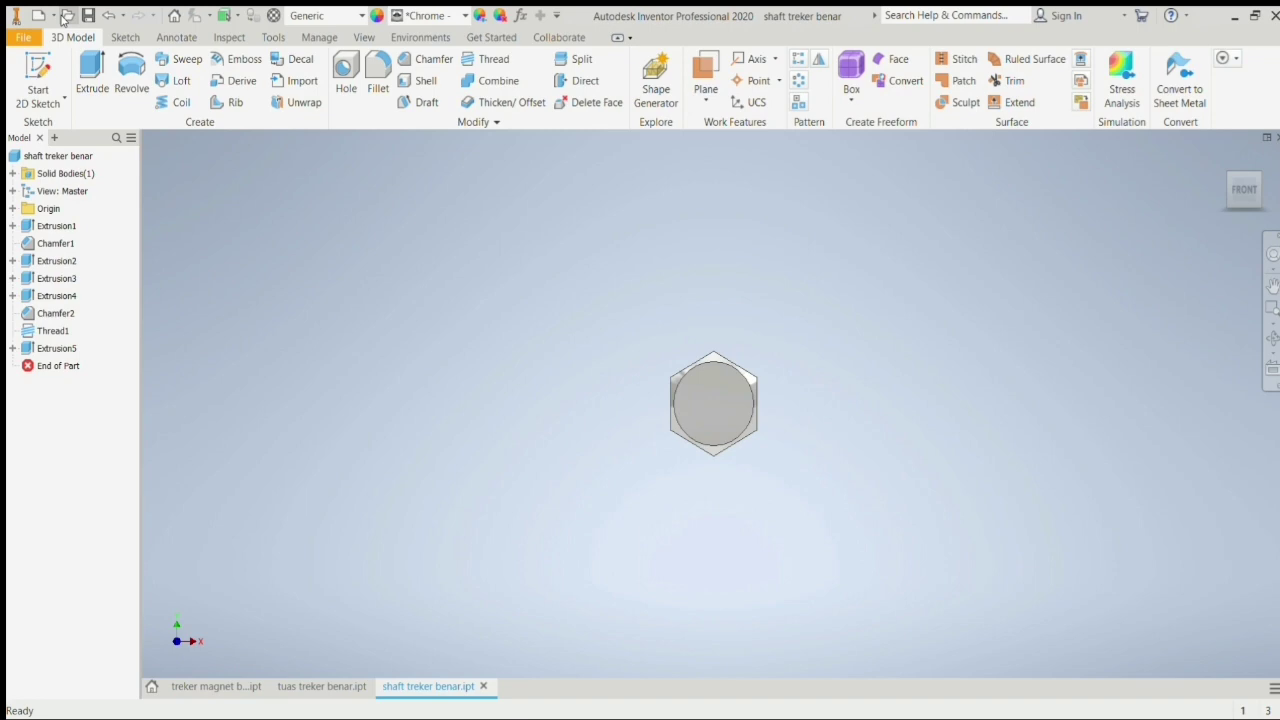
left_click(128, 40)
left_click(170, 16)
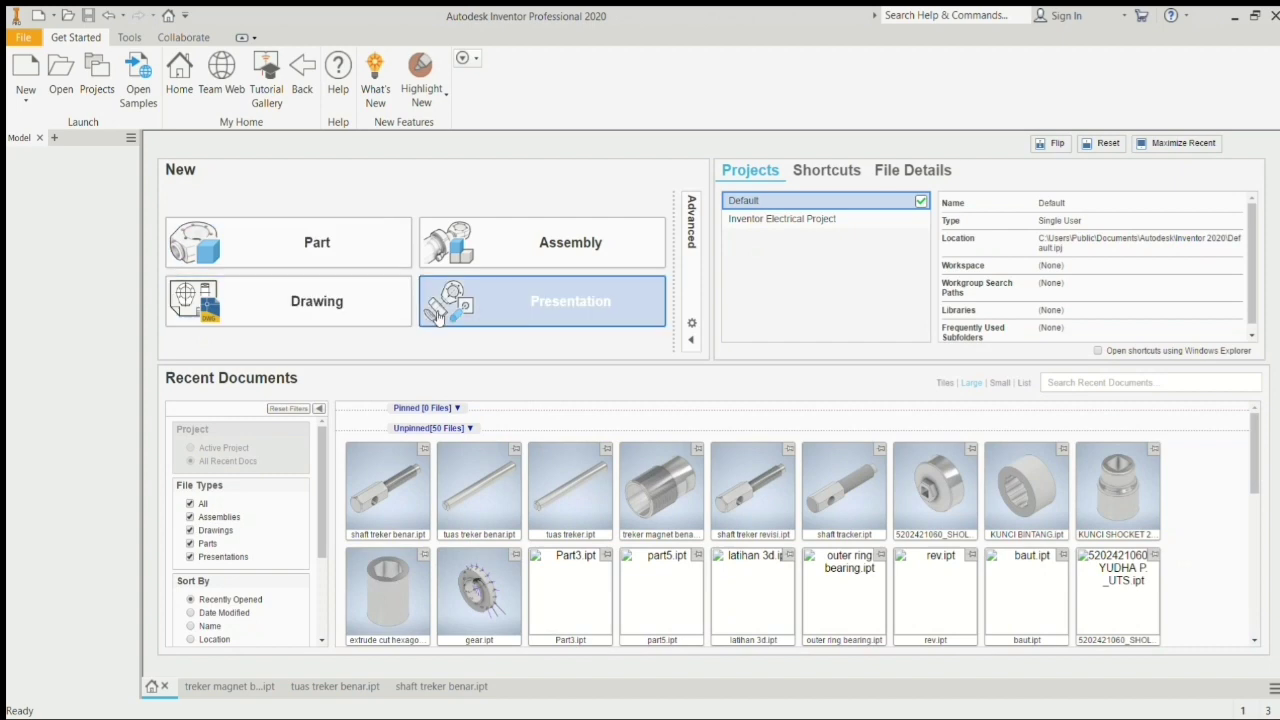
- Create a new assembly and place one instance of the part "shaft treker benar" in it
left_click(547, 268)
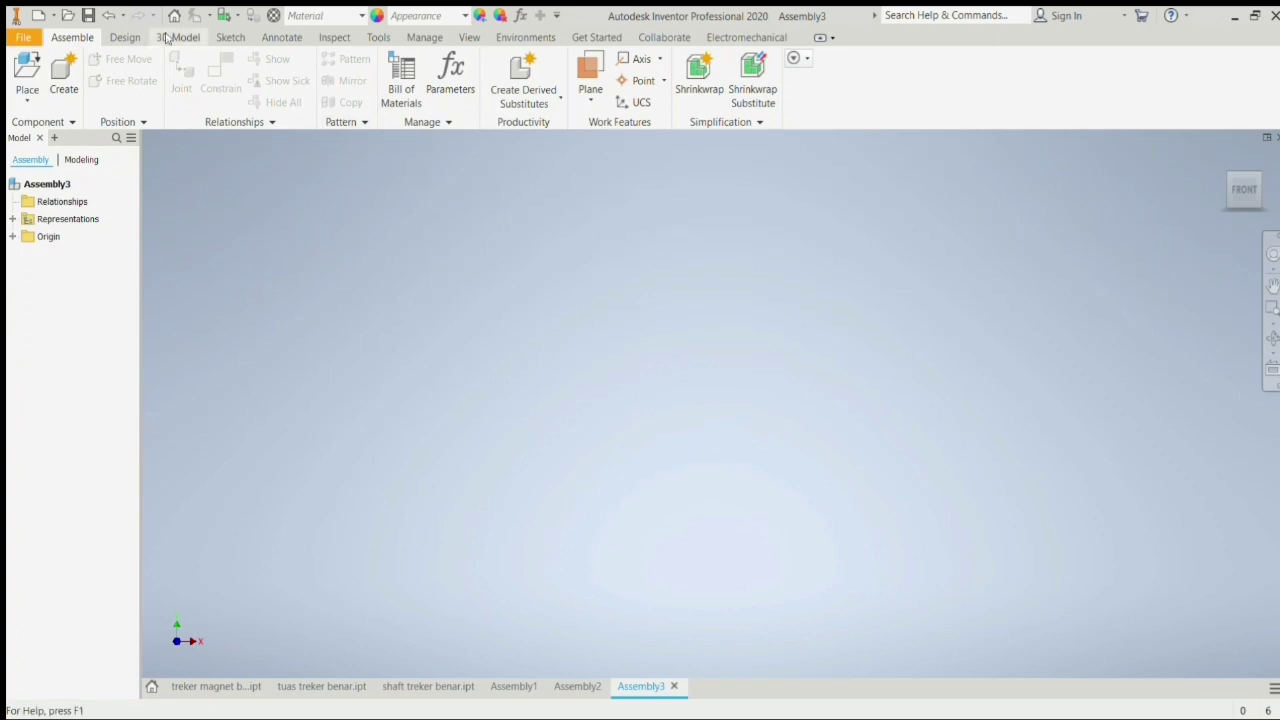
left_click(125, 38)
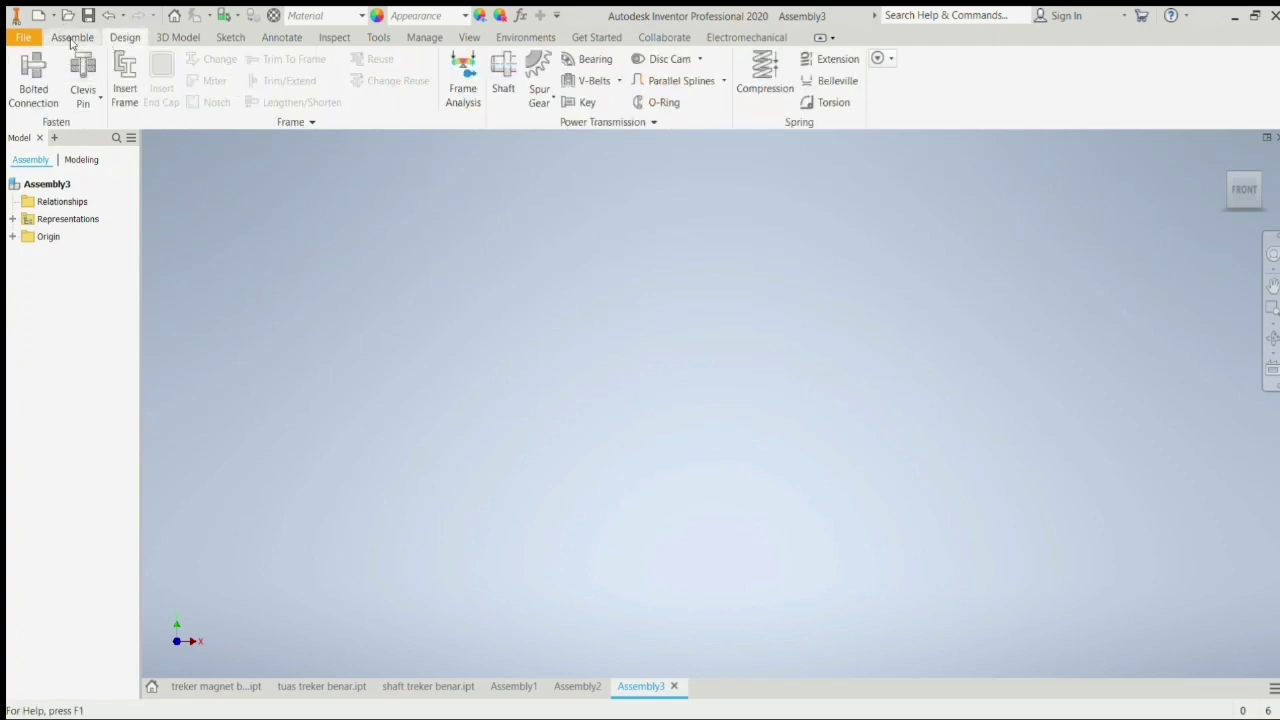
left_click(72, 40)
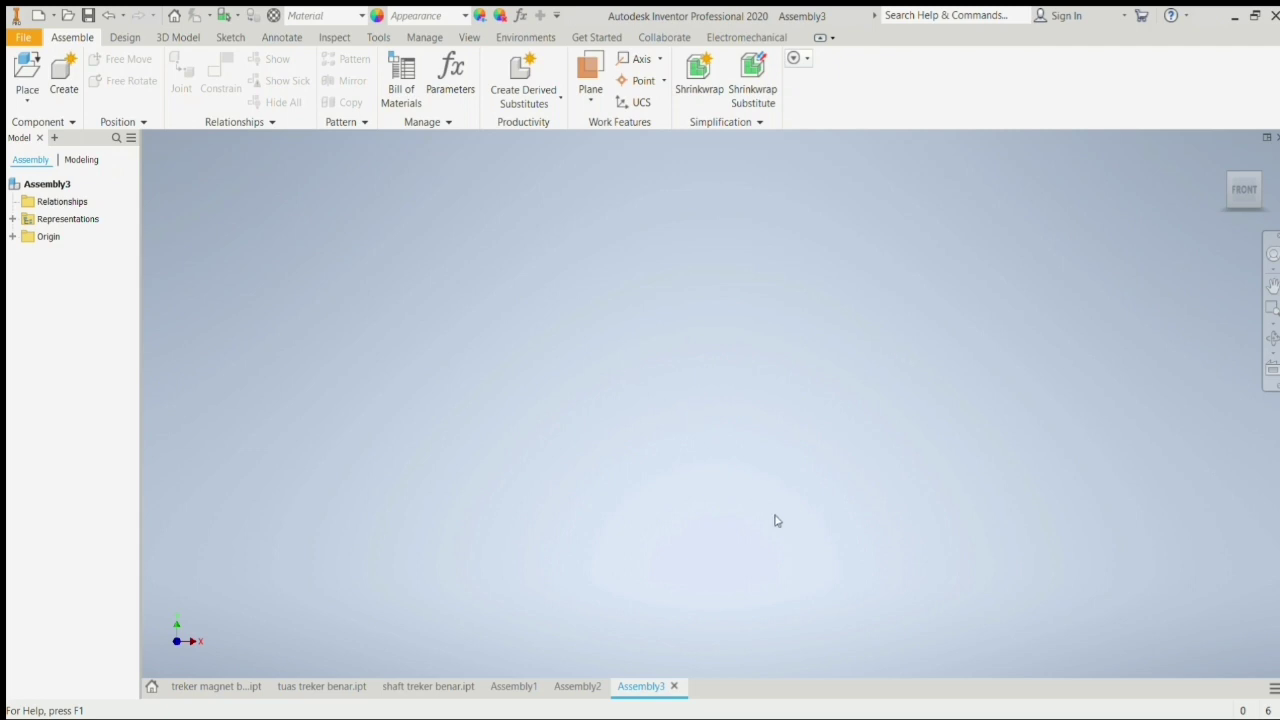
key("p")
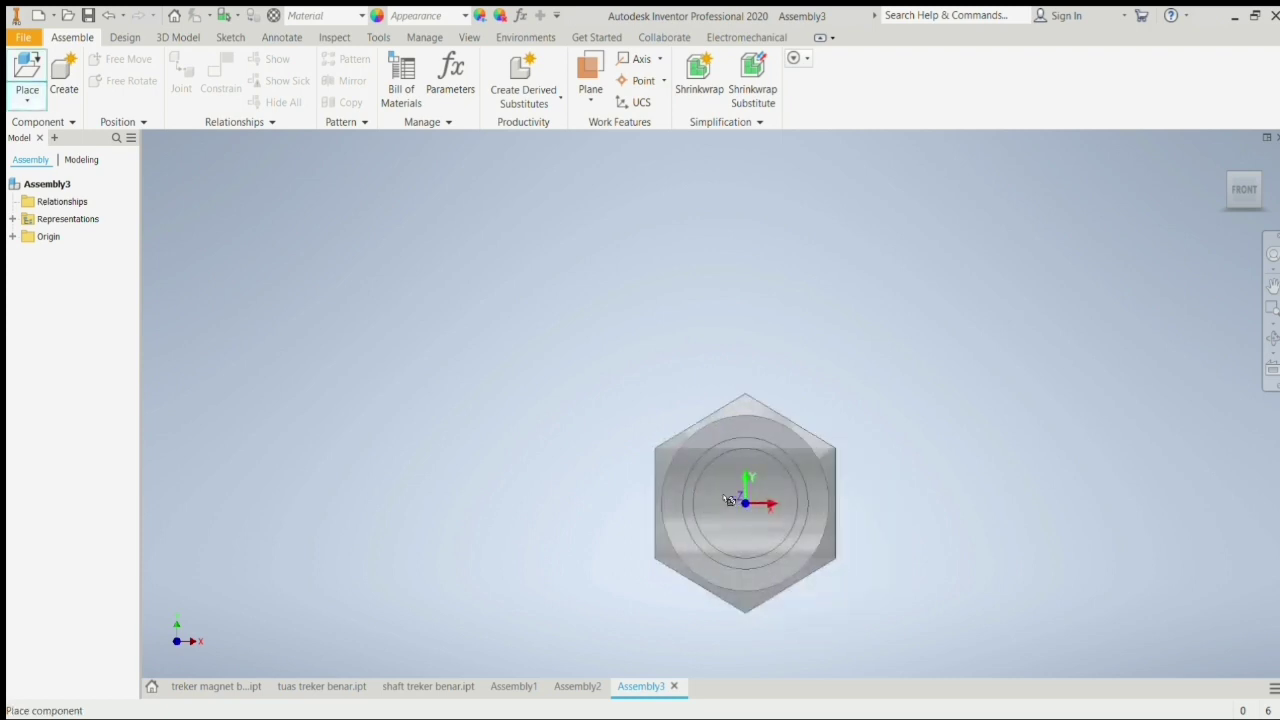
left_click(468, 327)
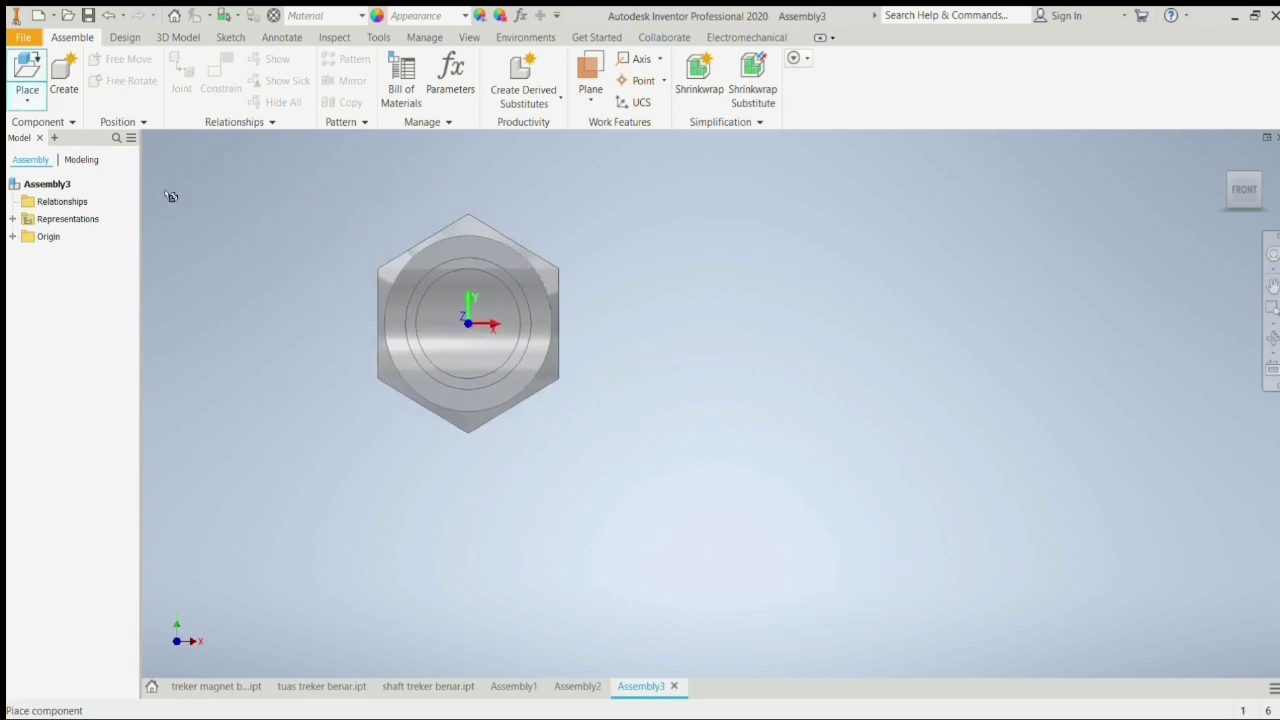
key("Escape")
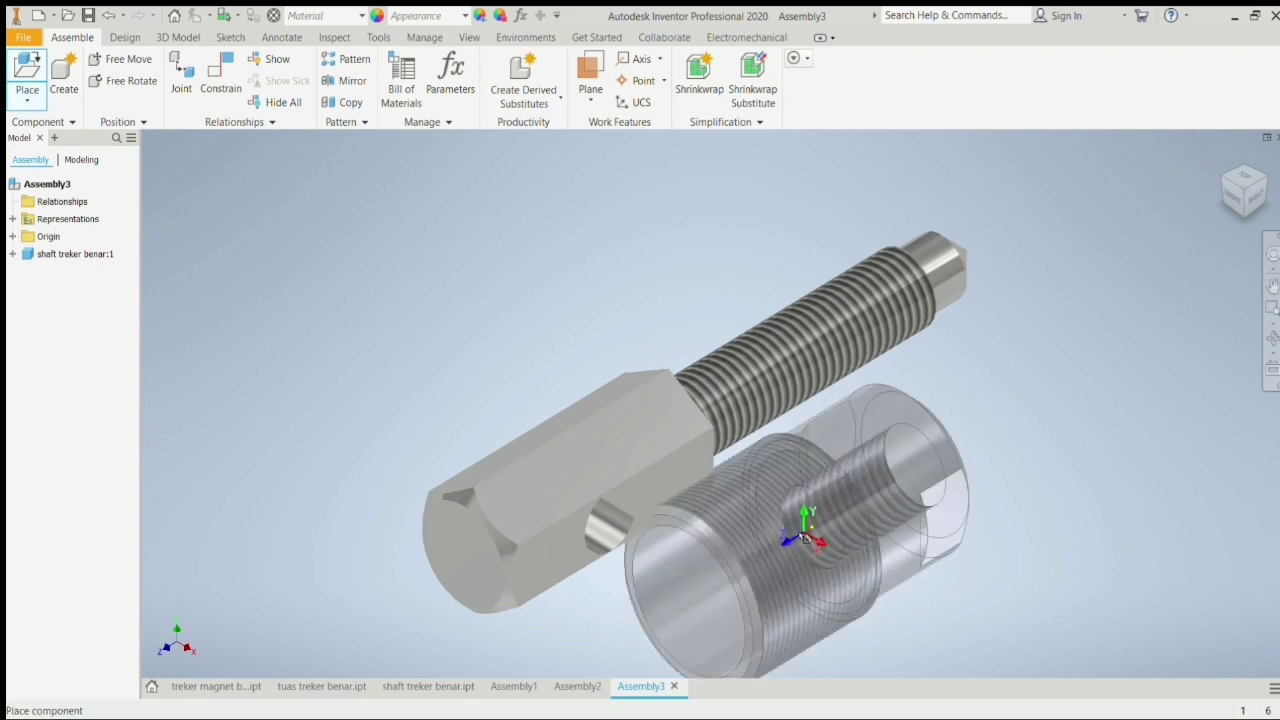
- Place two instances of "treker magnet benar" on either side of the shaft and delete the first one placed
left_click(805, 535)
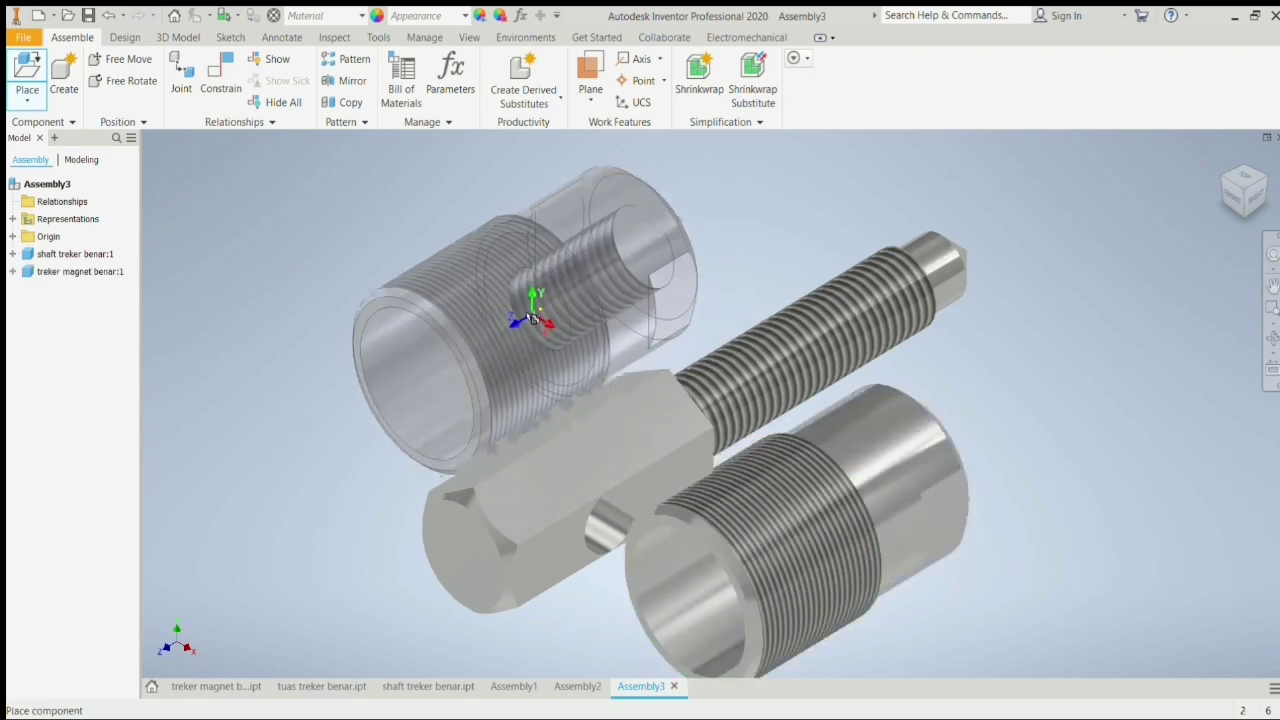
left_click(529, 303)
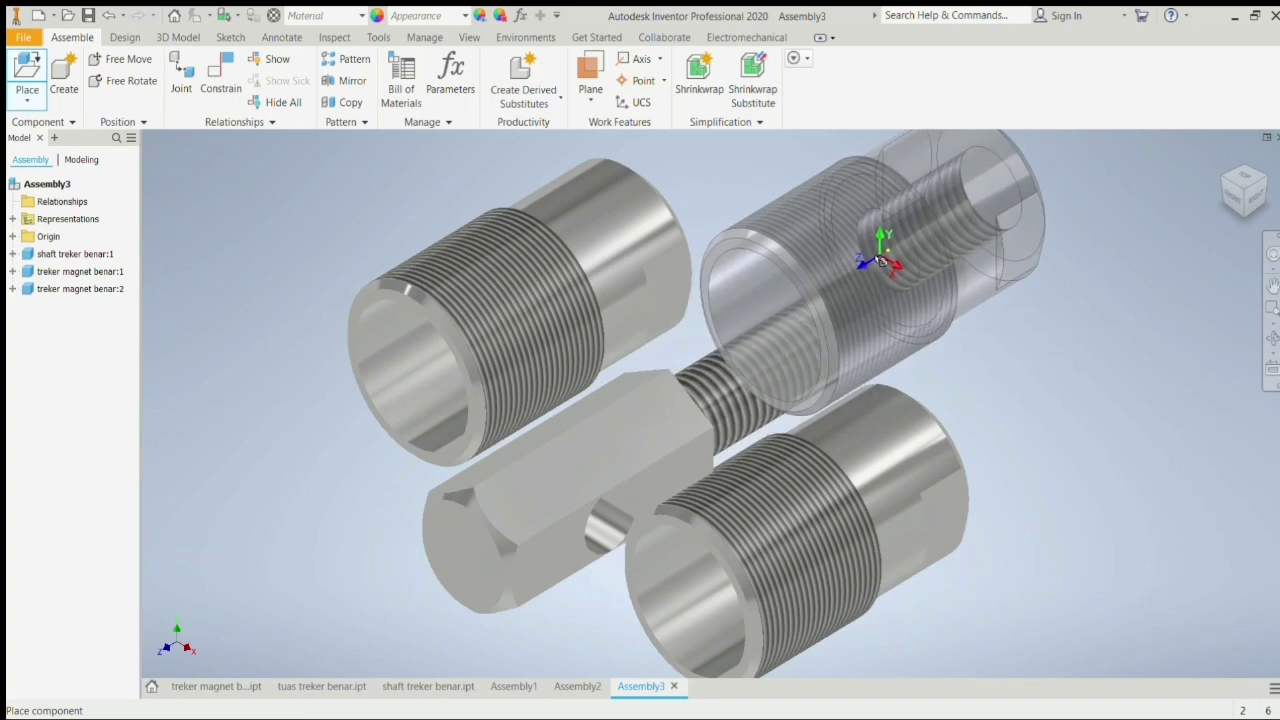
key("Escape")
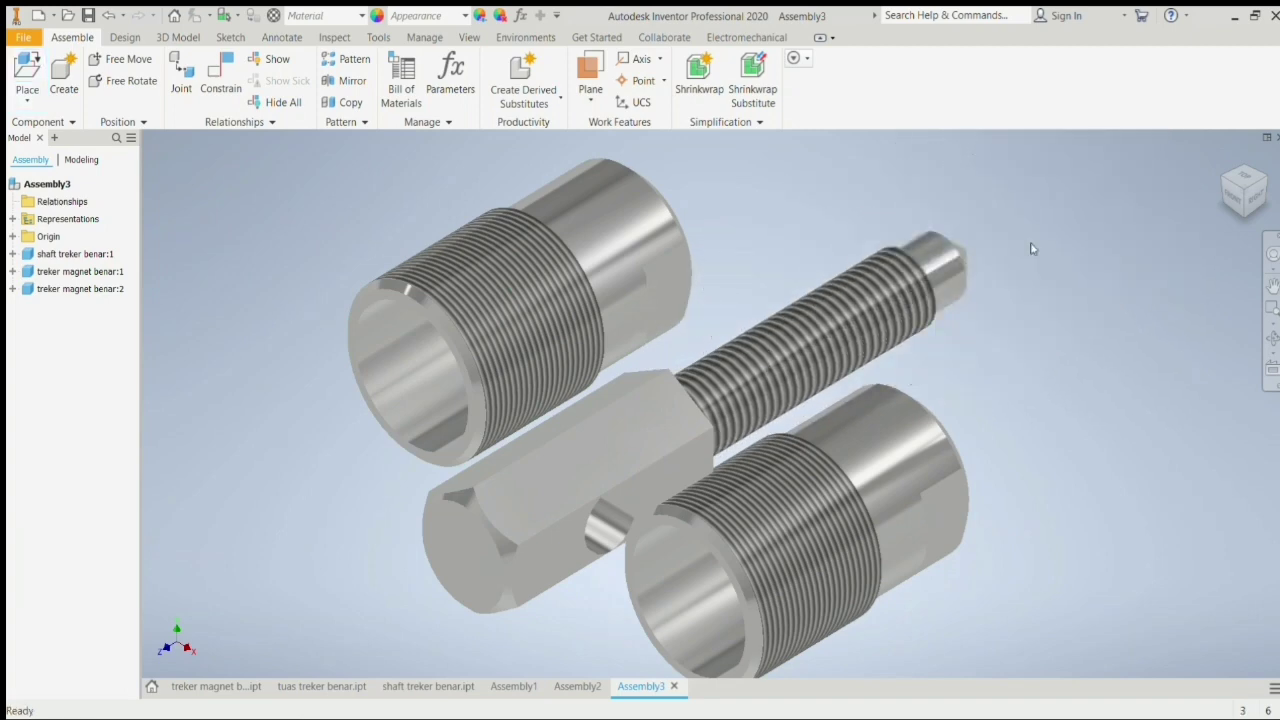
left_click(913, 460)
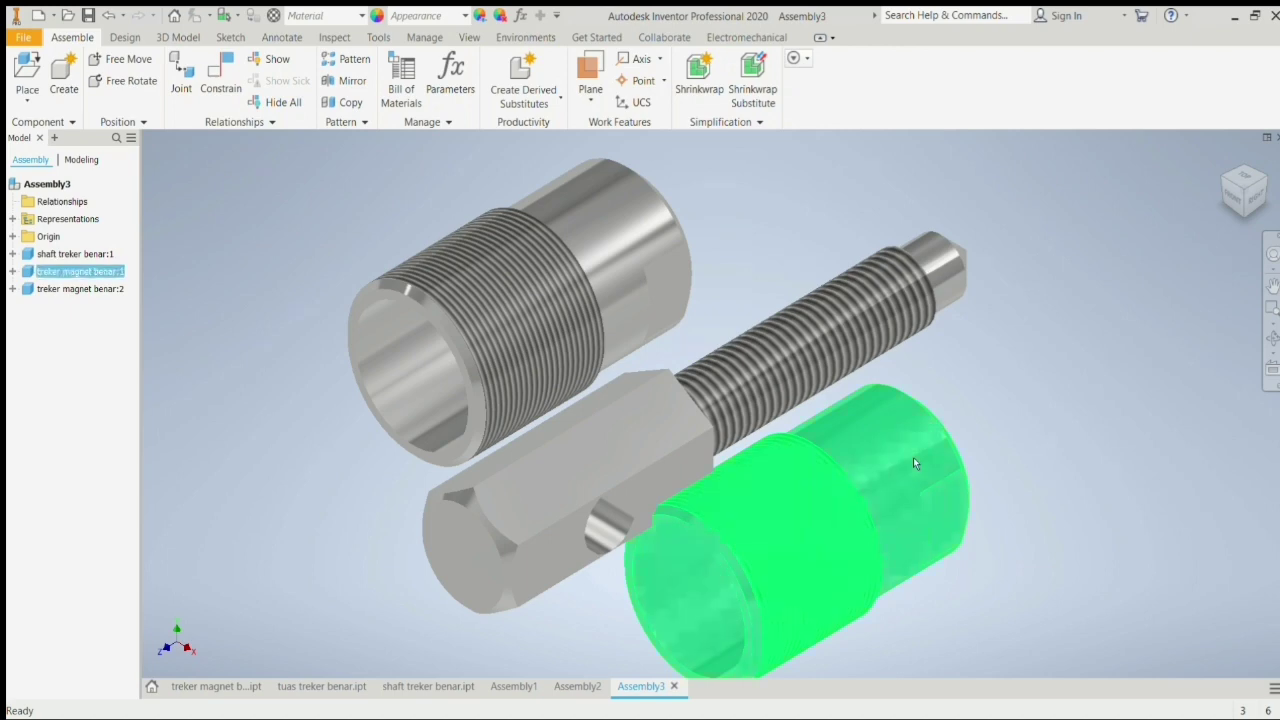
key("Delete")
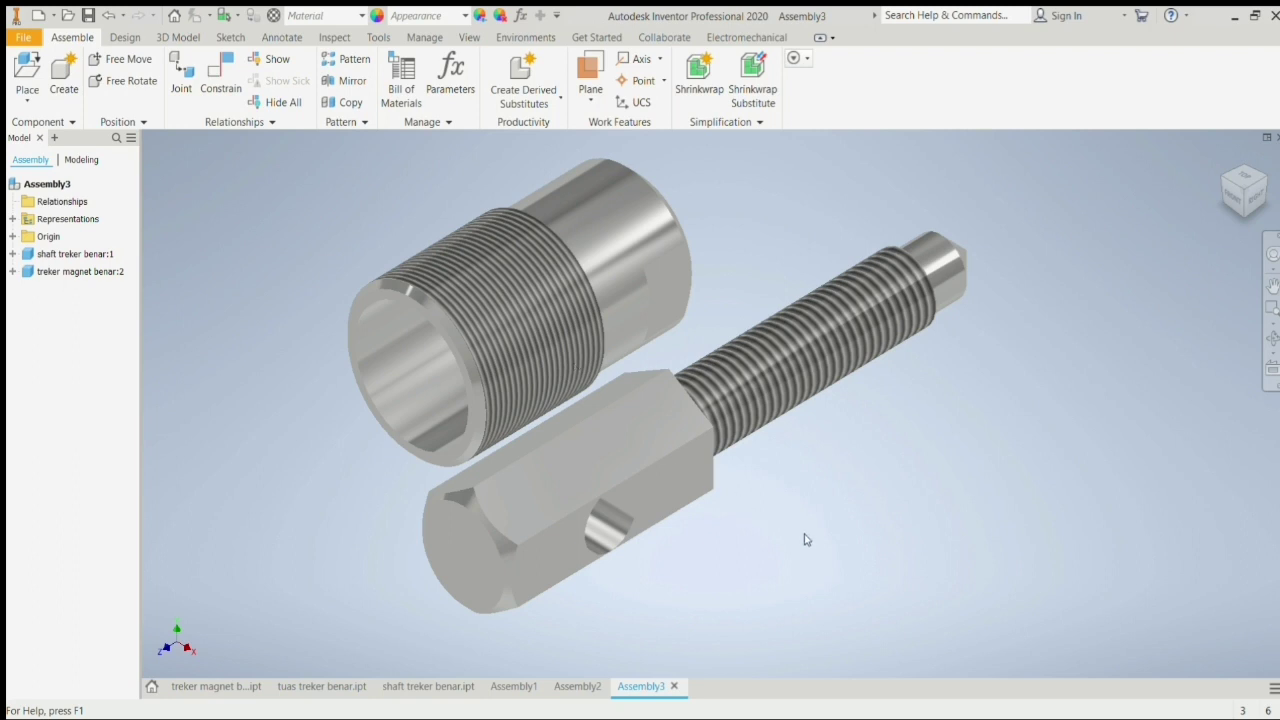
- Place one instance of the lever rod "tuas treker benar" beside the shaft
key("p")
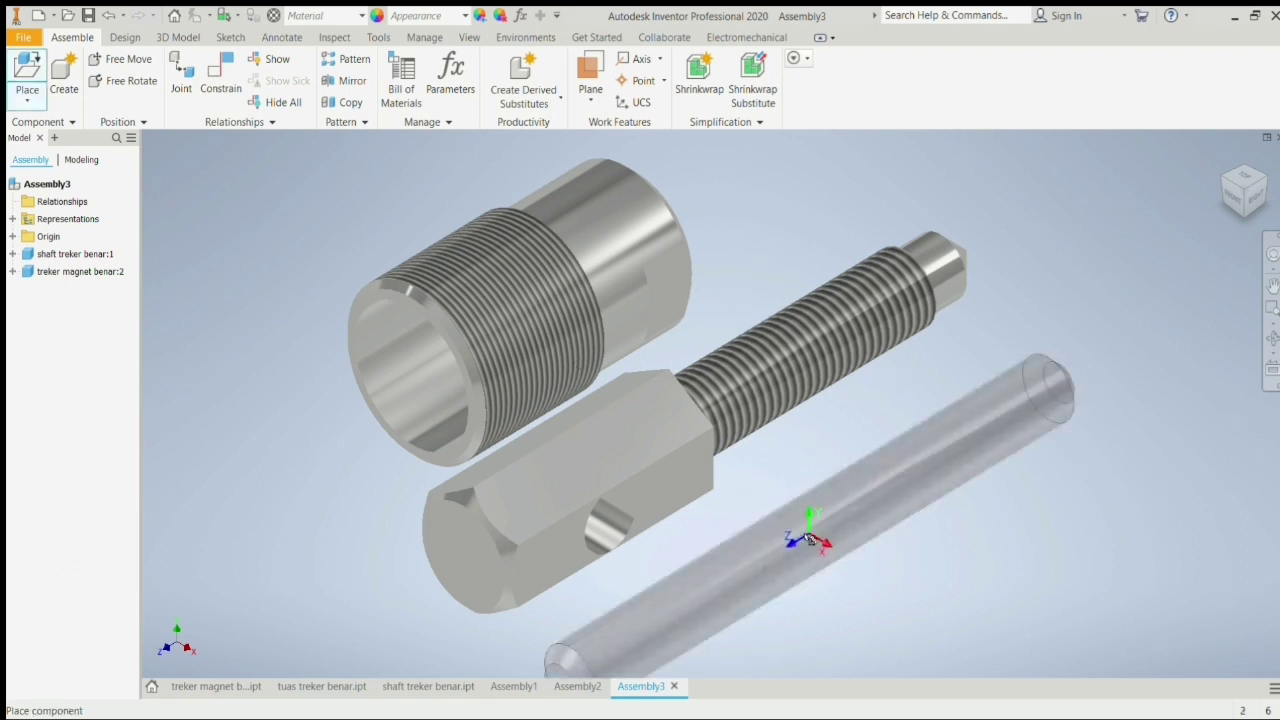
scroll(810, 540, "up", 3)
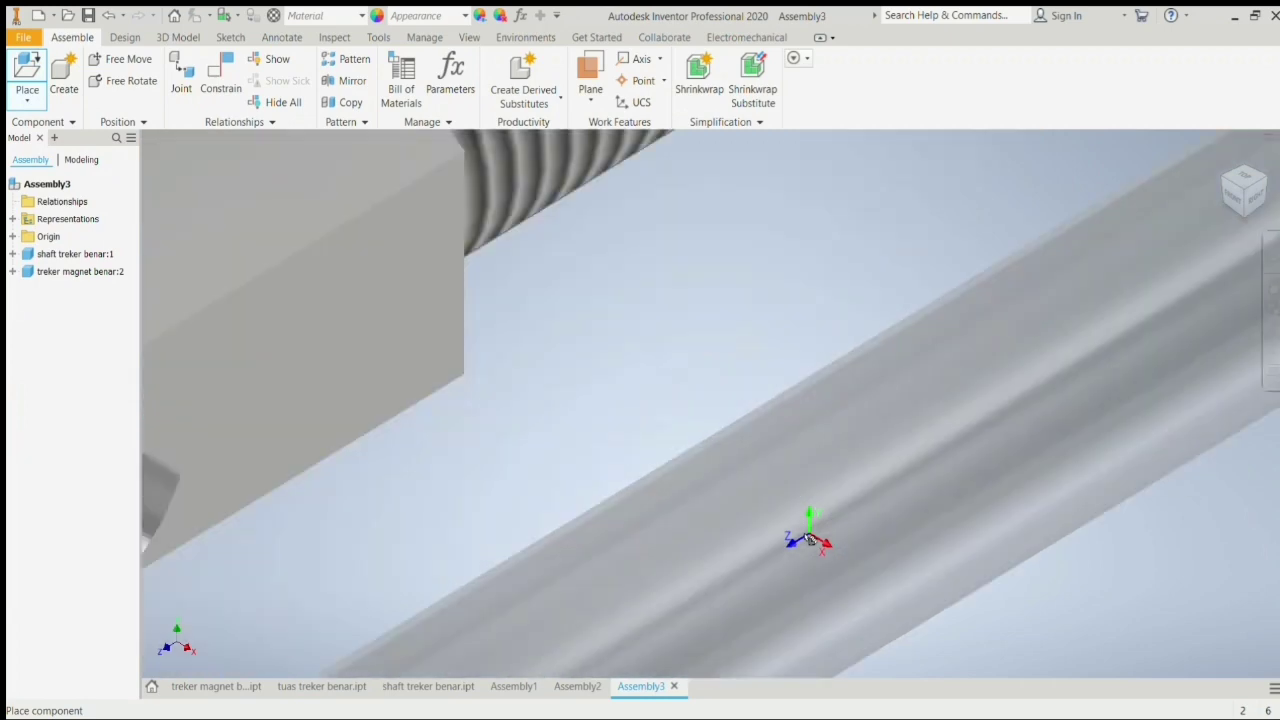
scroll(810, 540, "down", 8)
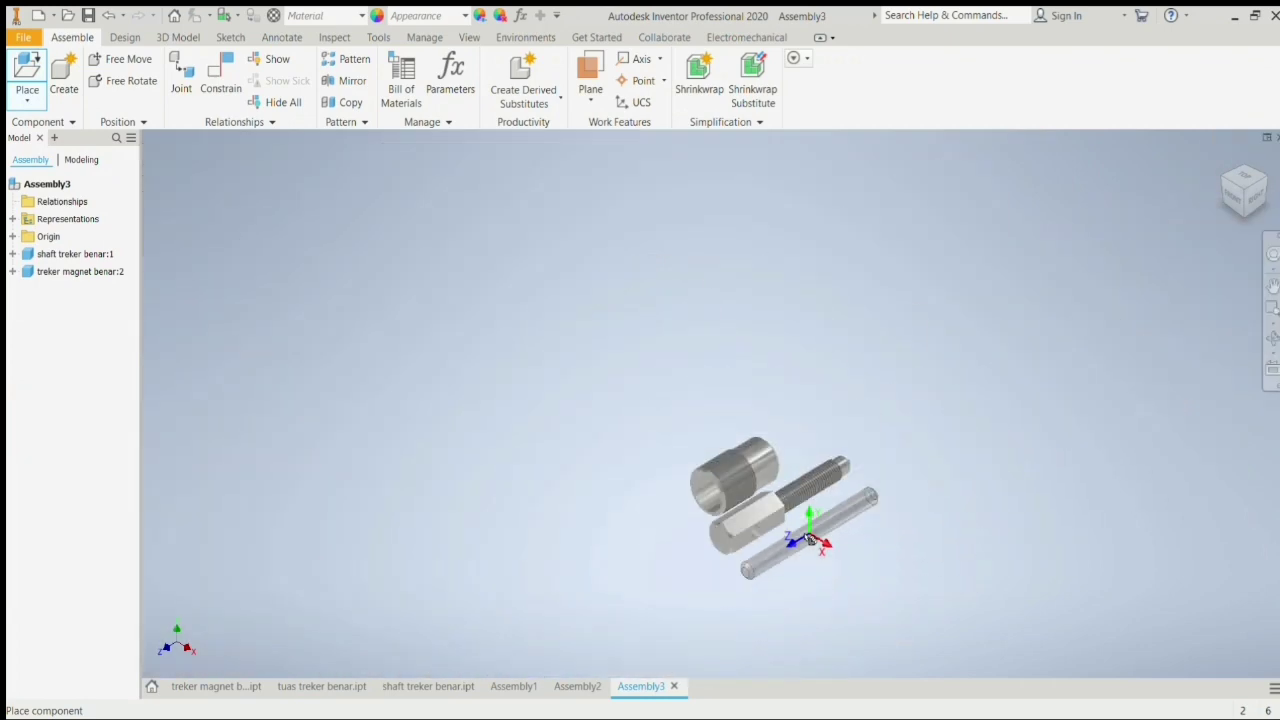
scroll(810, 540, "up", 3)
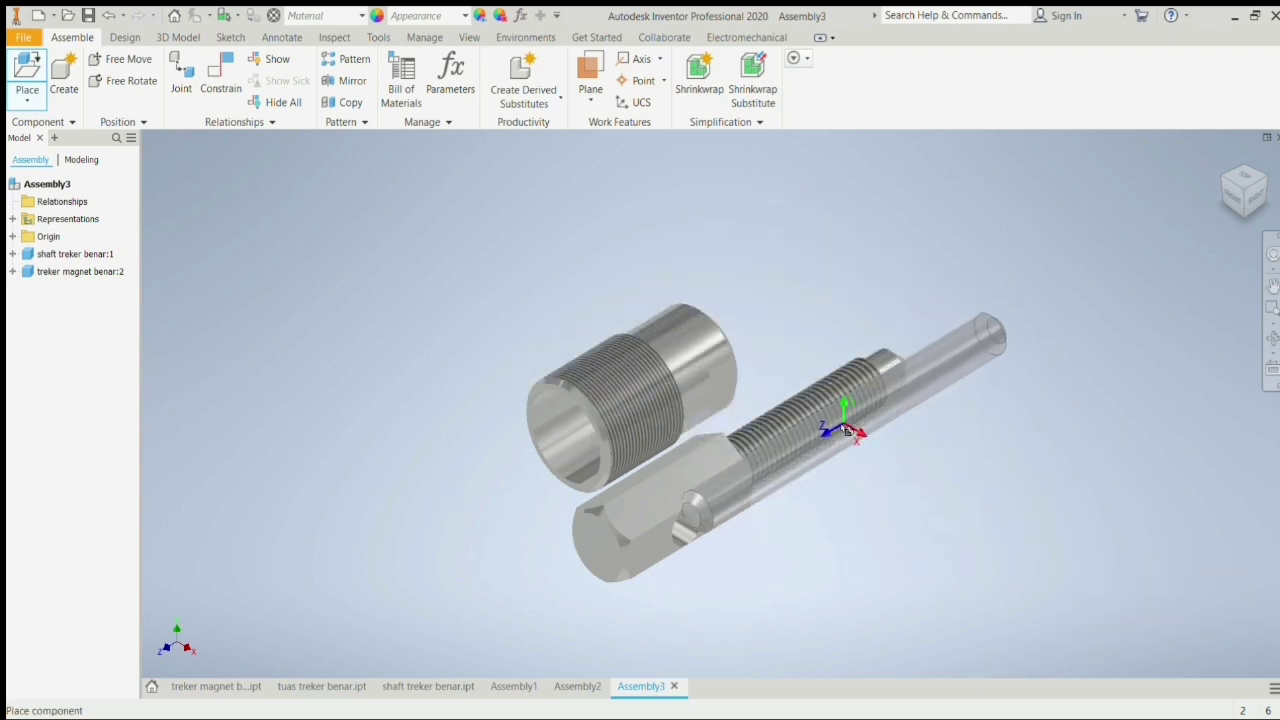
left_click(911, 483)
key("Escape")
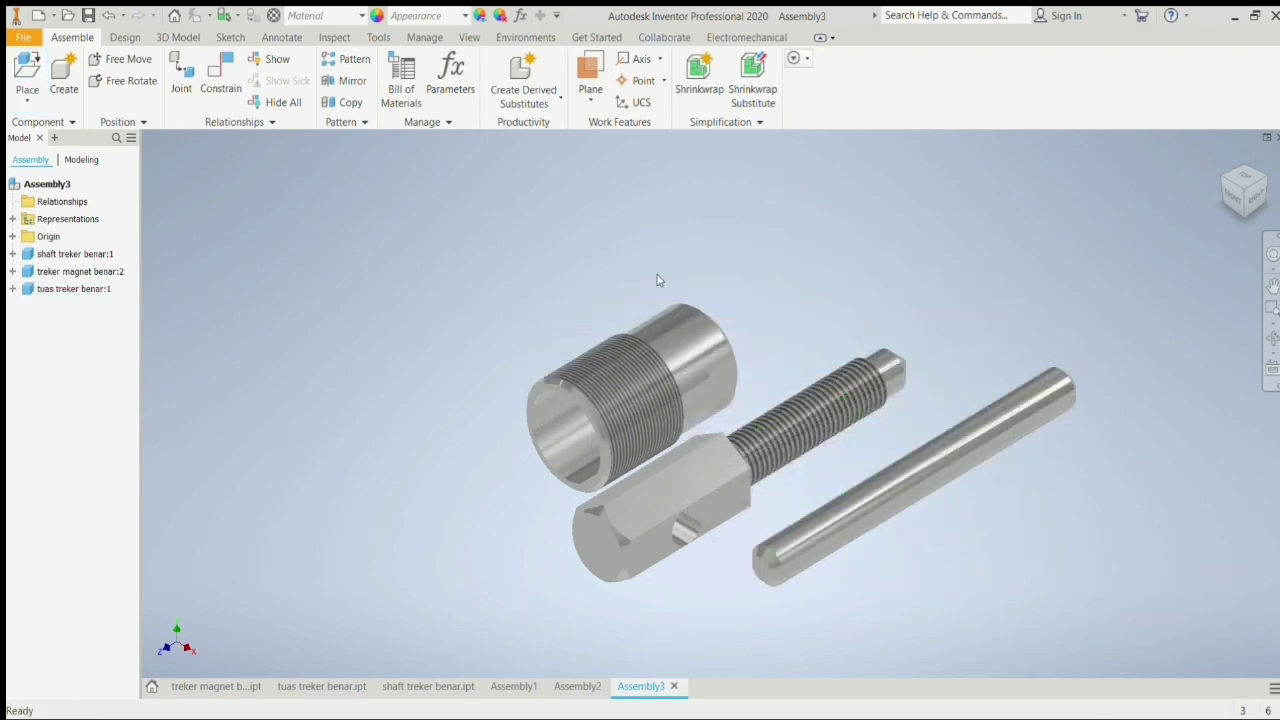
- Free-rotate the shaft to stand with its tip downward and the body with its threaded open end downward
left_click(126, 81)
left_click(702, 497)
left_click_drag(702, 497, 777, 629)
left_click(547, 390)
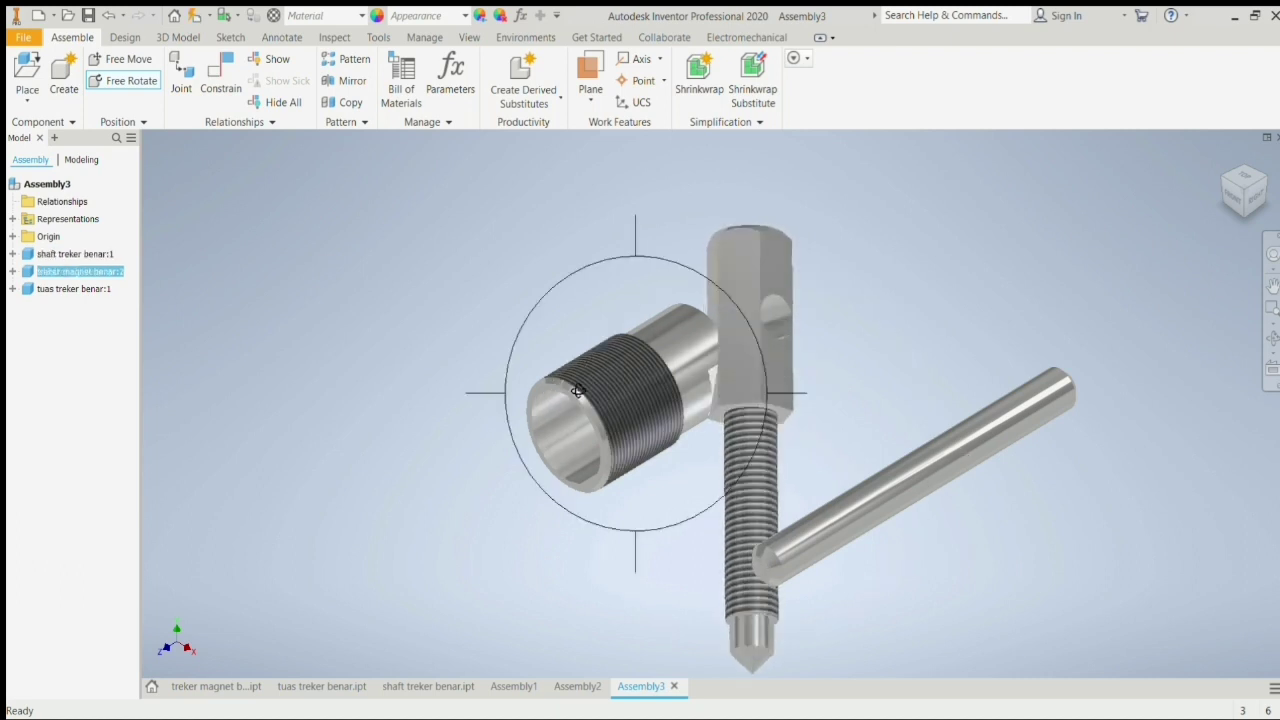
left_click_drag(597, 383, 731, 486)
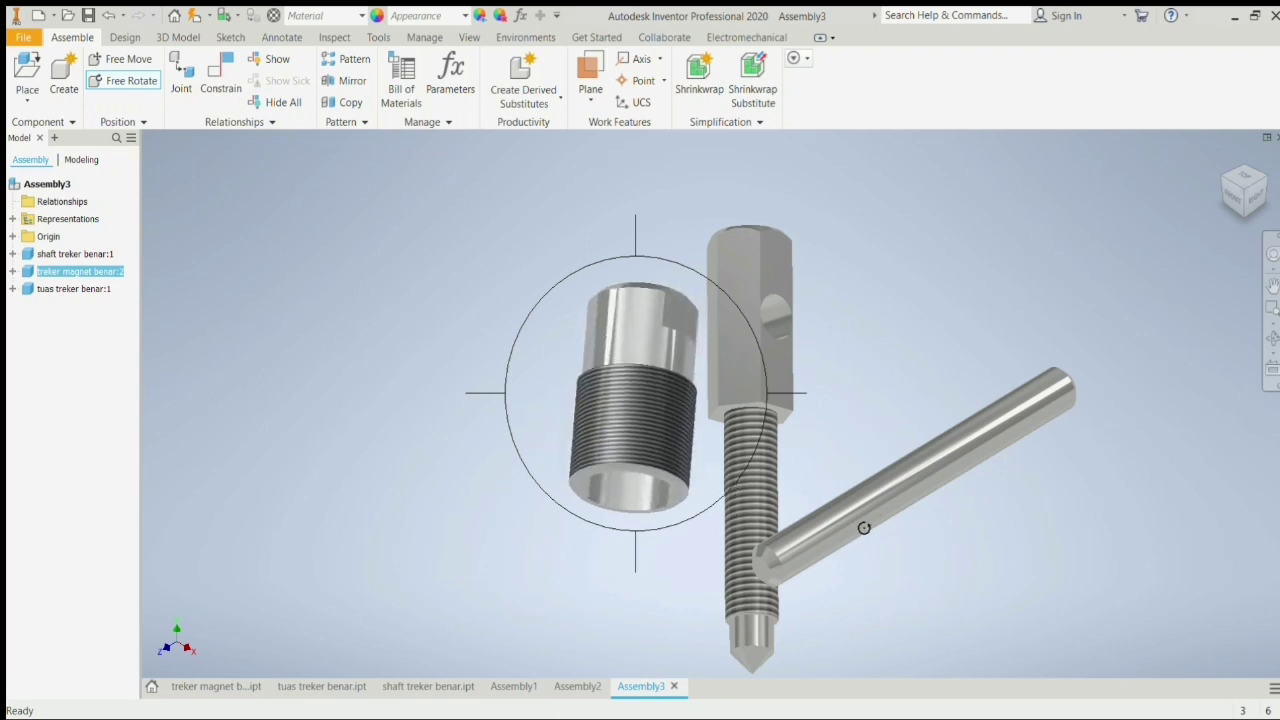
left_click(913, 480)
left_click(935, 466)
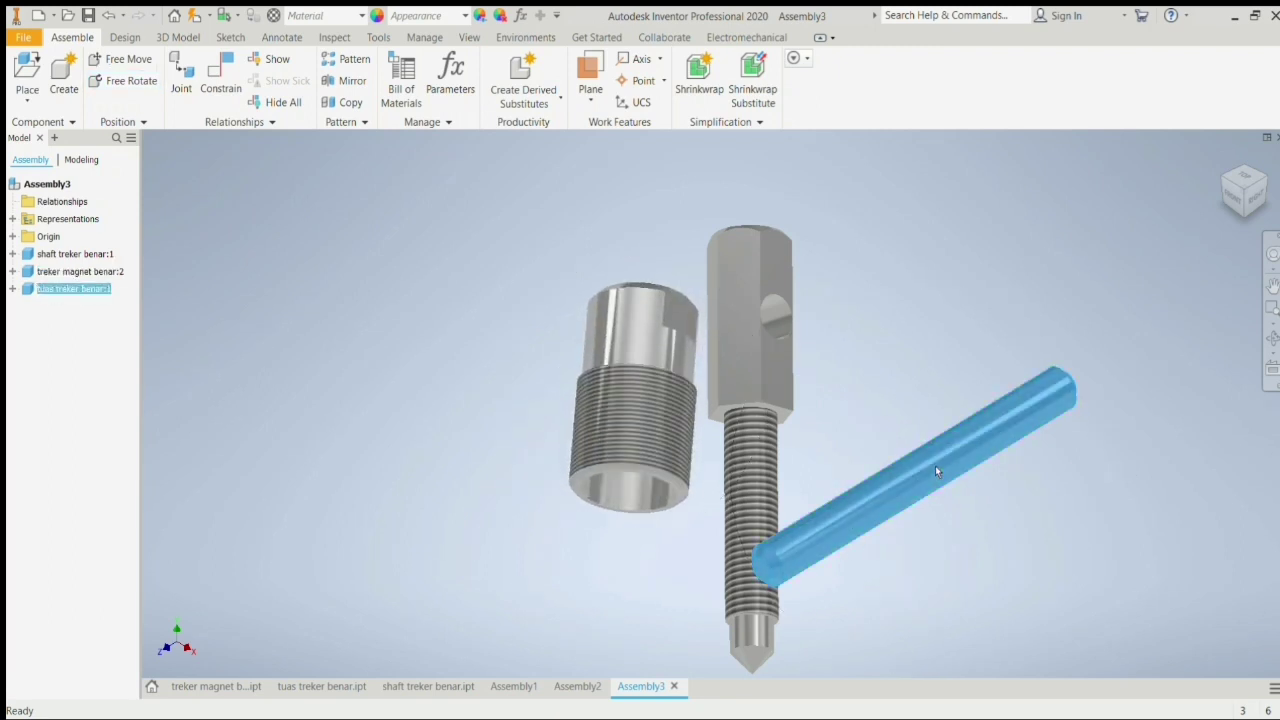
- Free-move the body and the lever rod away from the shaft, one to each side
left_click(120, 58)
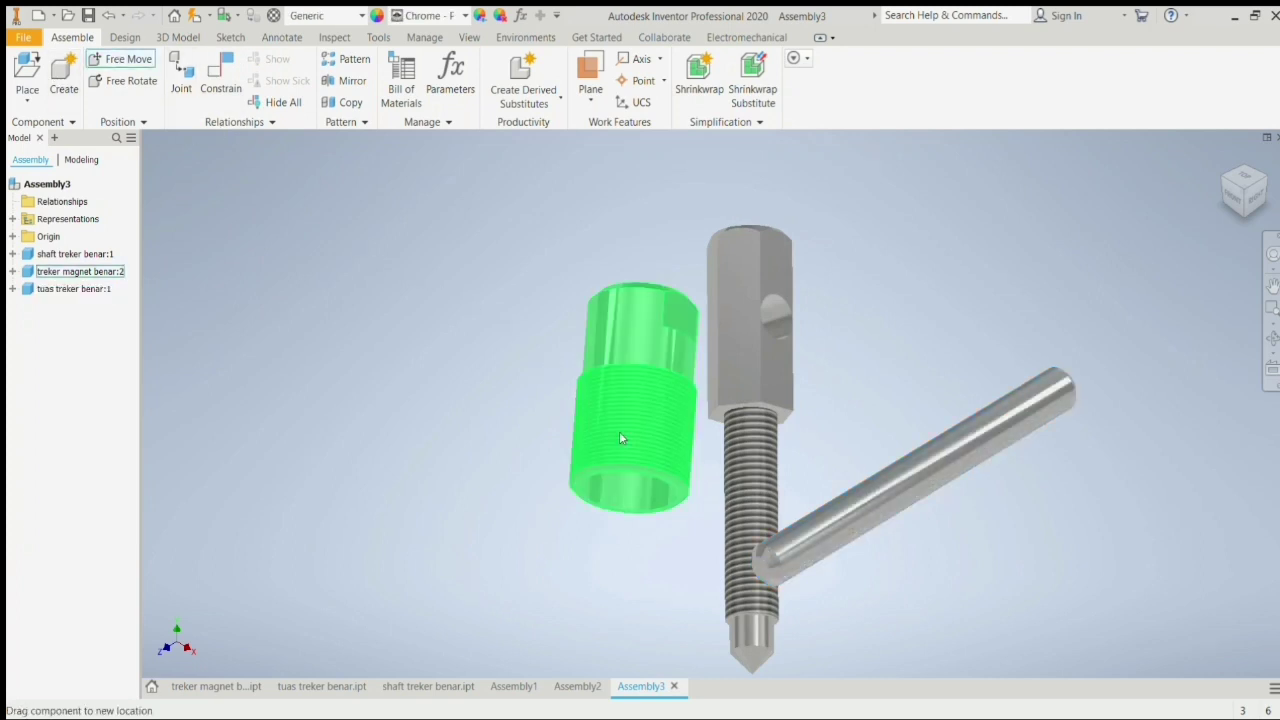
left_click_drag(621, 433, 444, 430)
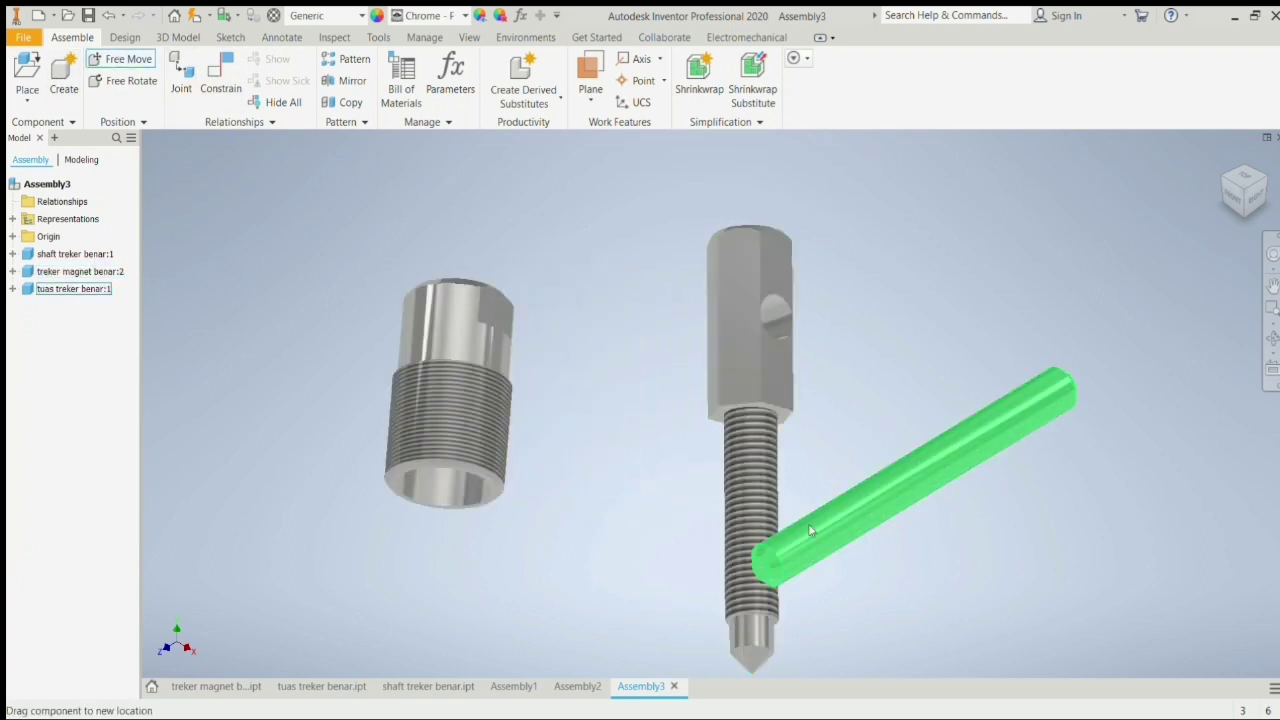
left_click_drag(890, 486, 1025, 356)
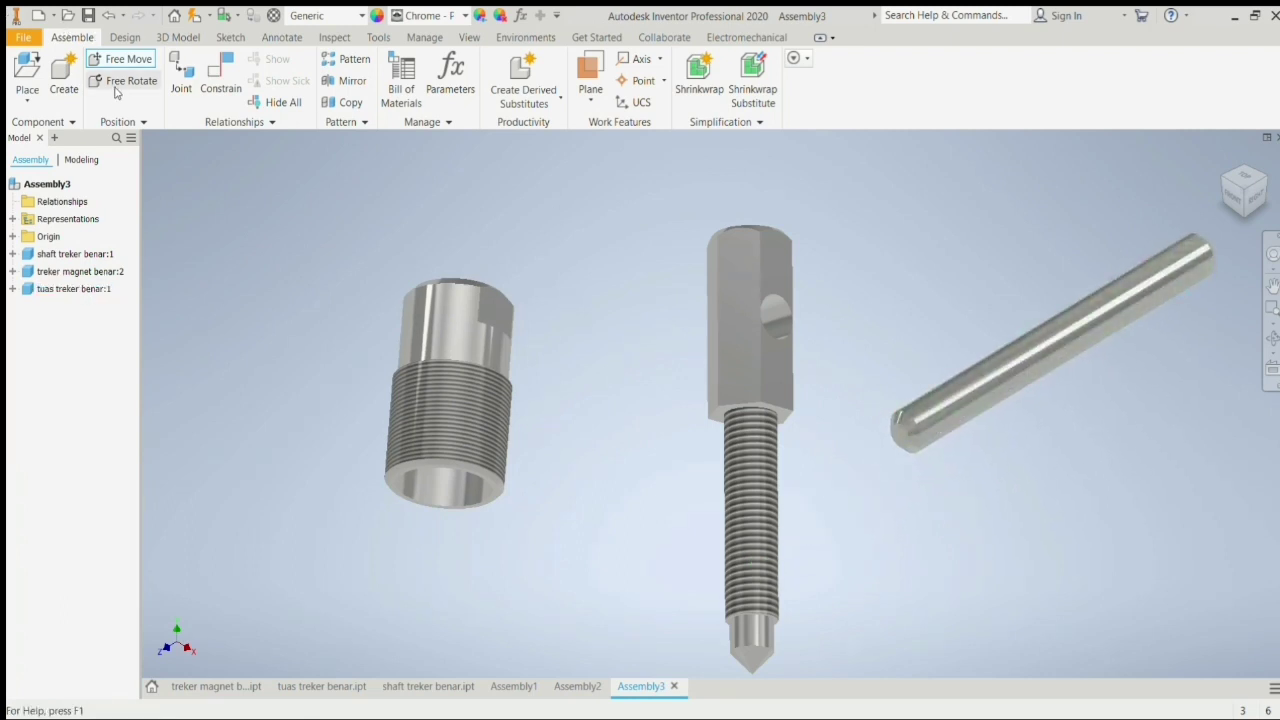
- Start a joint that connects the middle of the lever rod to the cross hole in the shaft's hexagonal head
left_click(181, 75)
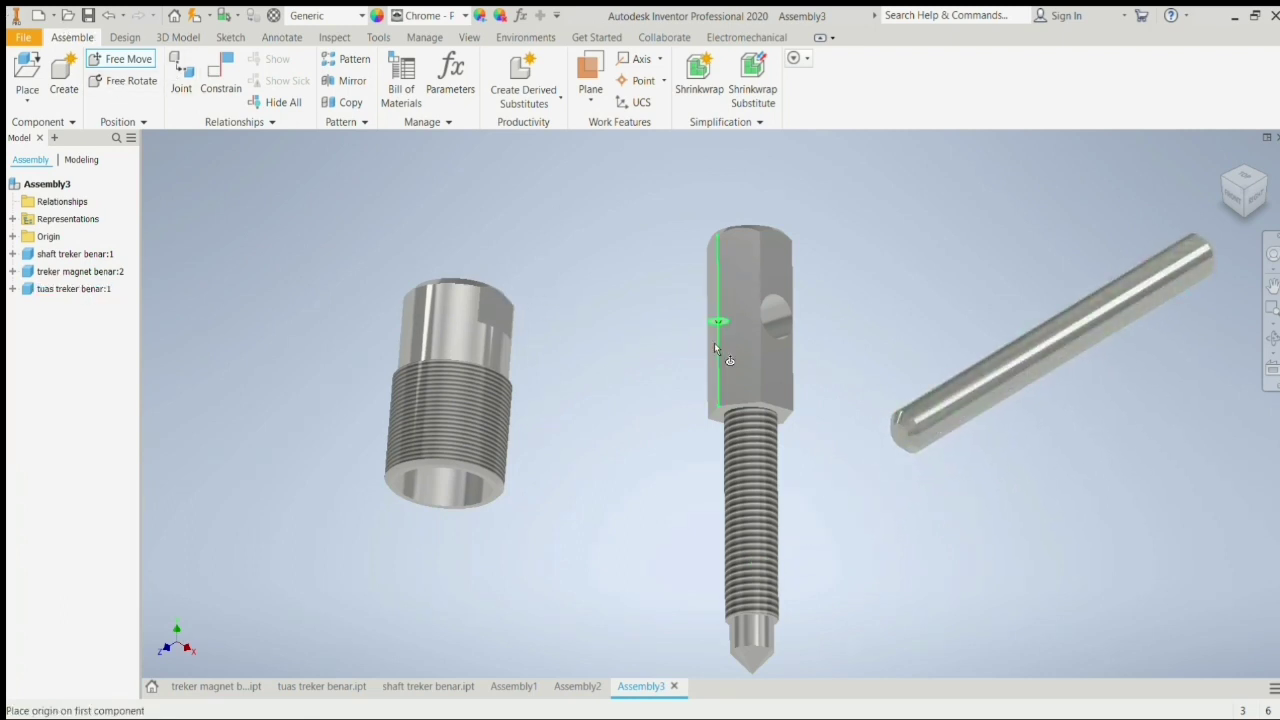
left_click(1054, 341)
left_click(779, 317)
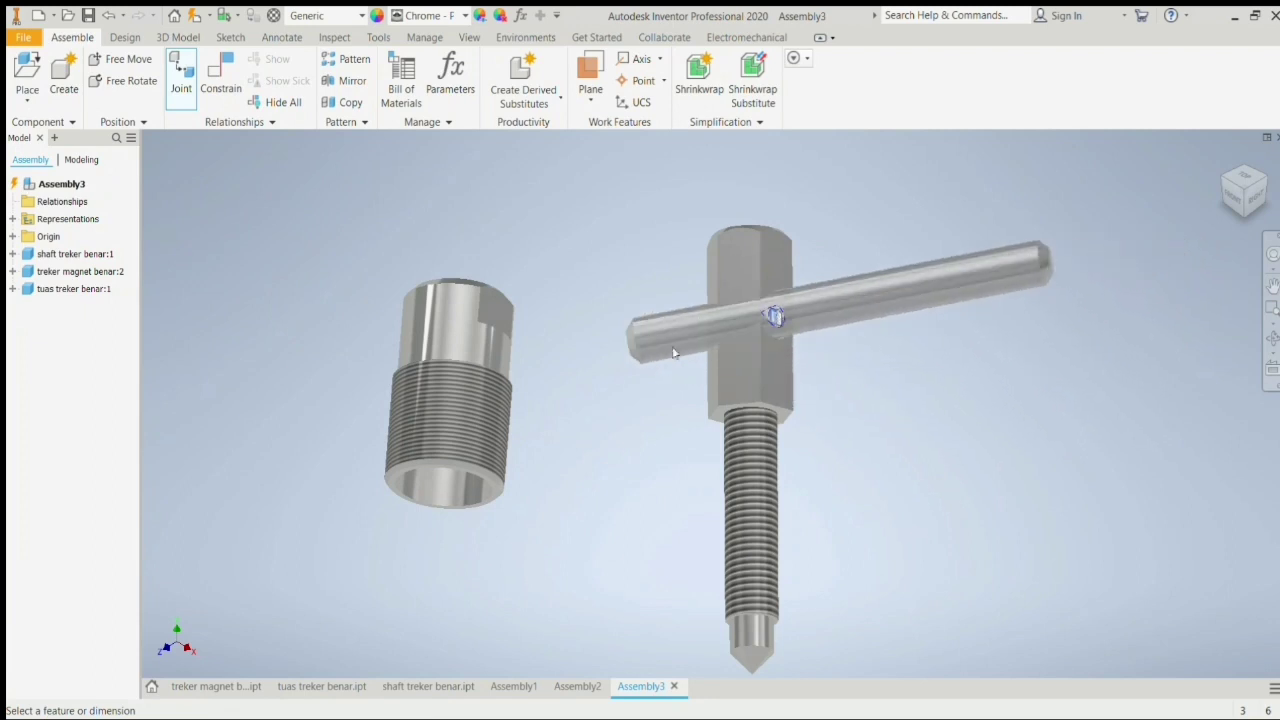